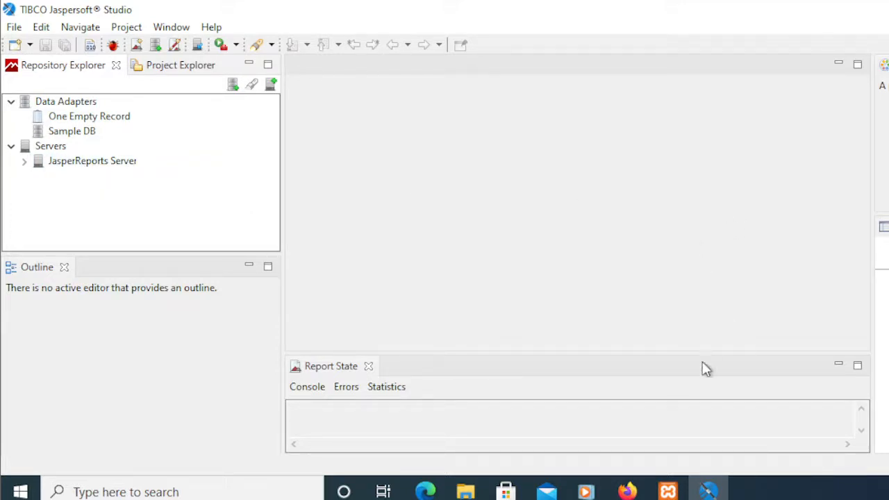
# - Check the Apache and MySQL modules in the XAMPP Control Panel and view the dbsample employees table in phpMyAdmin in Firefox
pyautogui.click(668, 492)
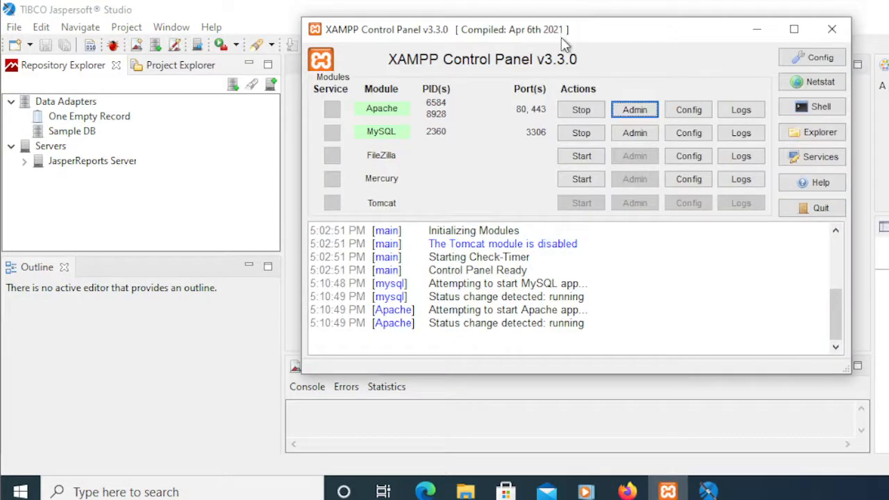
pyautogui.moveTo(560, 38); pyautogui.dragTo(458, 60)
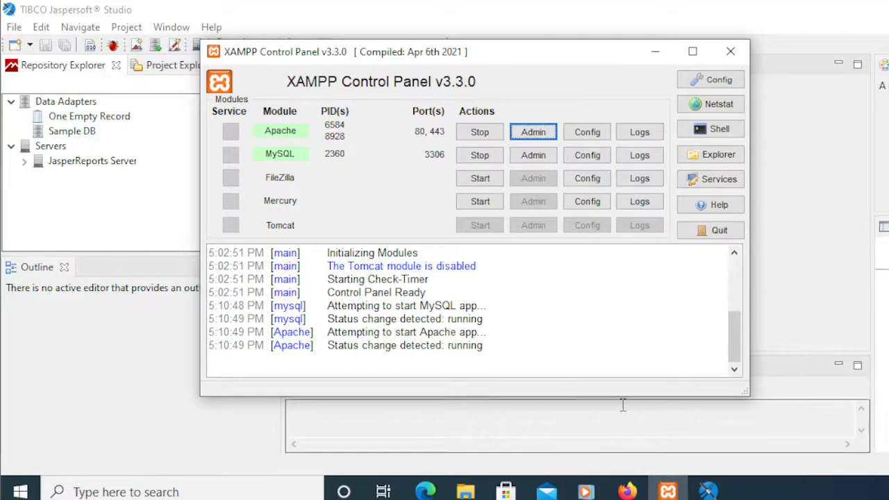
pyautogui.click(627, 492)
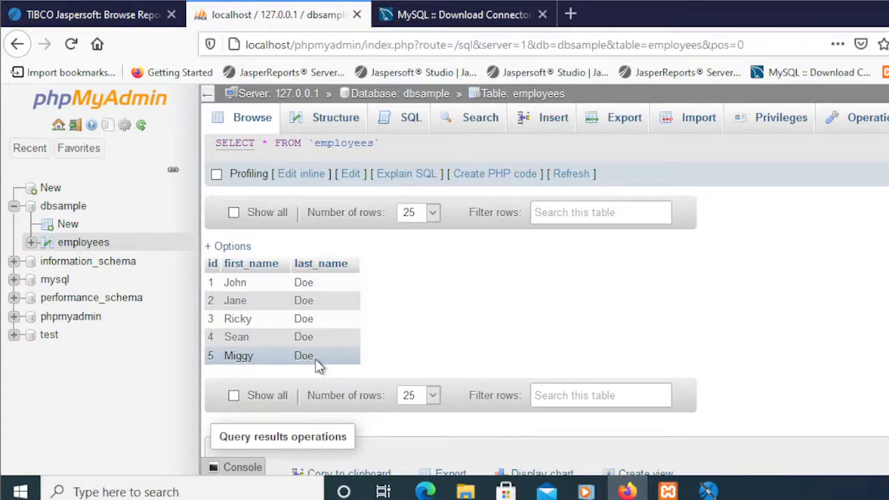
# - Switch to Jaspersoft Studio and create a new JasperReports project named MySampleProject
pyautogui.click(706, 491)
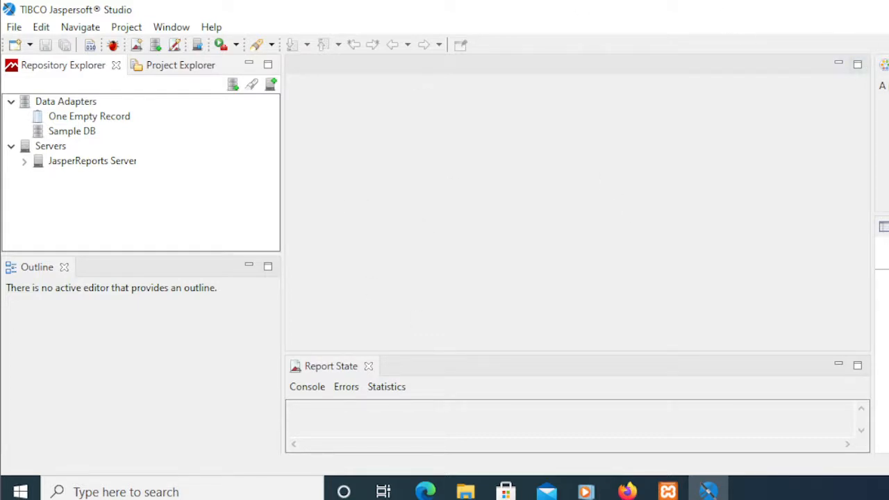
pyautogui.moveTo(874, 167); pyautogui.dragTo(771, 137)
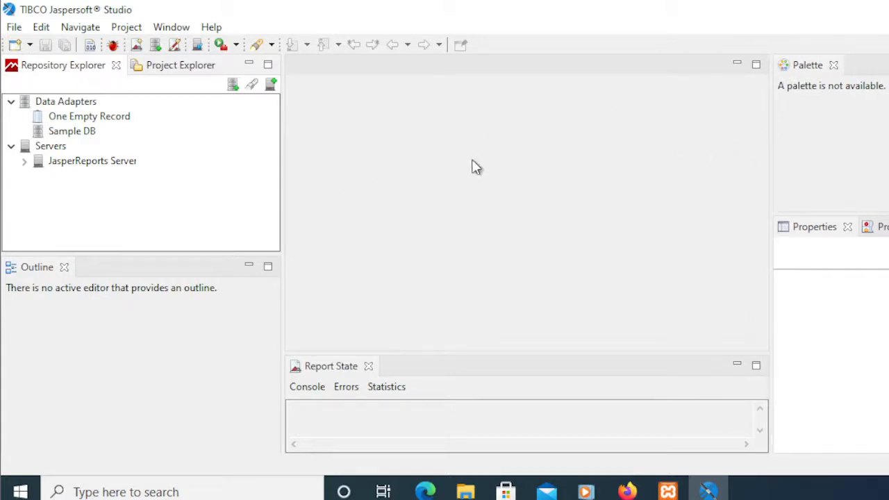
pyautogui.click(14, 28)
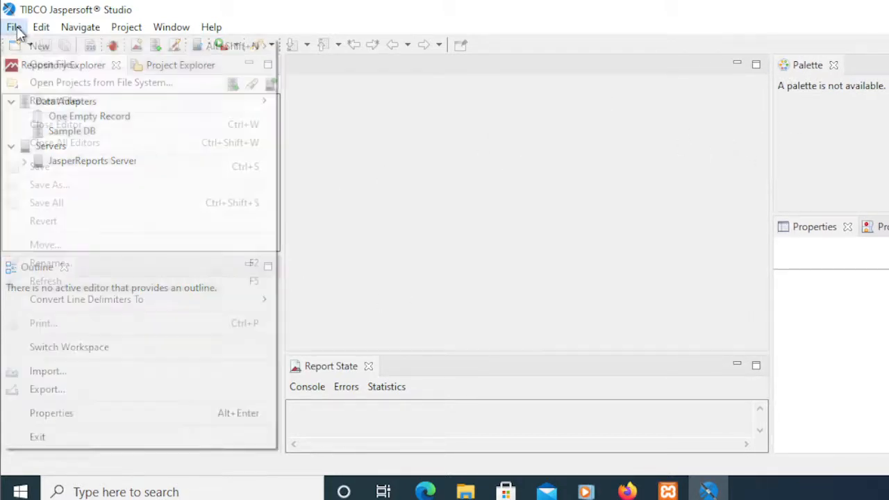
pyautogui.moveTo(40, 47)
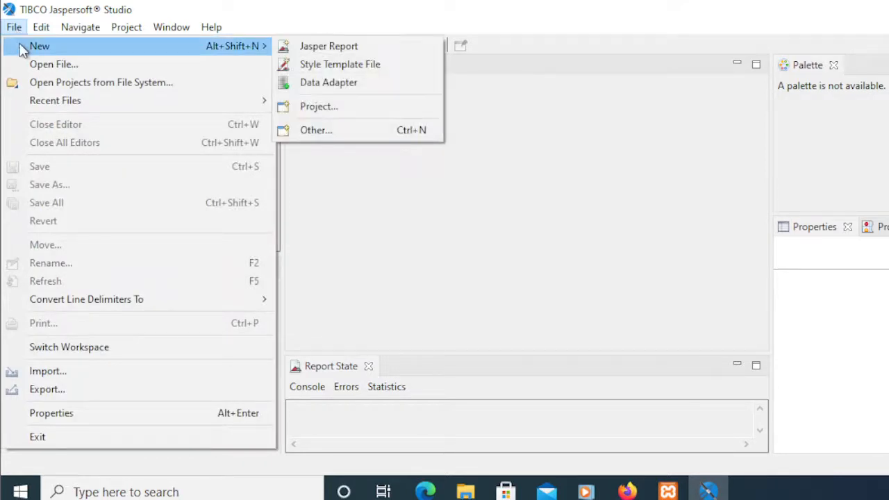
pyautogui.click(341, 111)
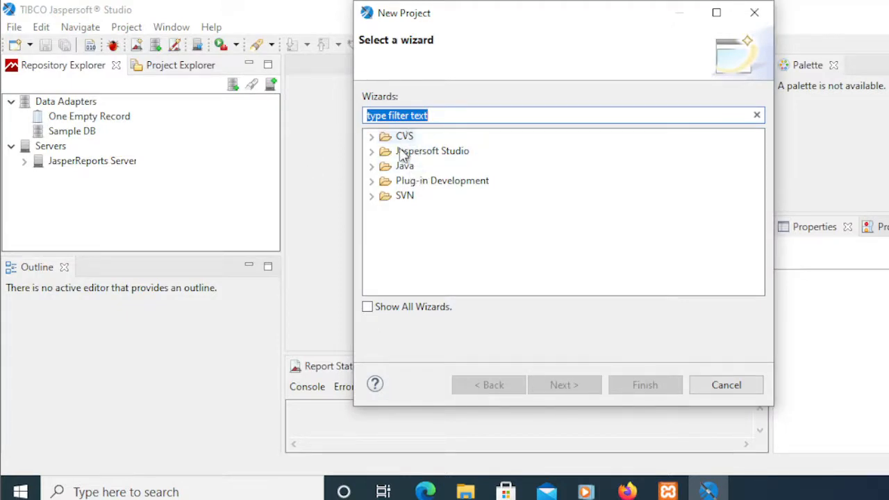
pyautogui.click(371, 152)
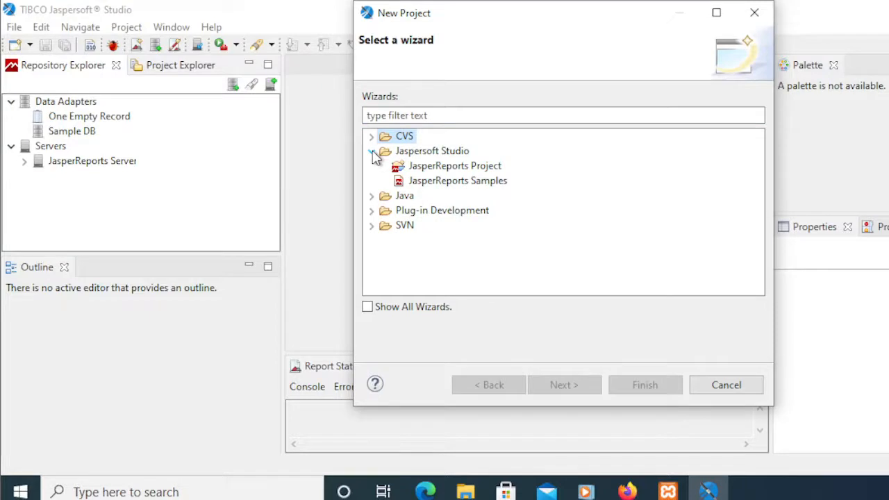
pyautogui.click(425, 174)
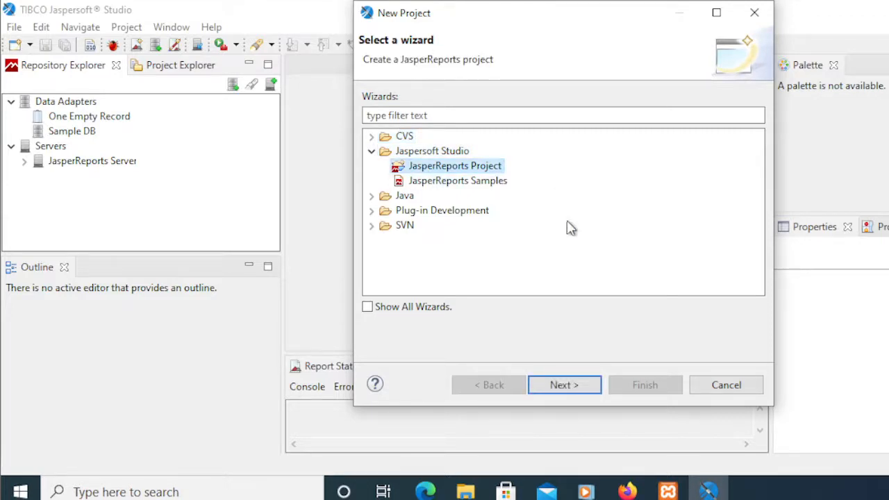
pyautogui.click(586, 387)
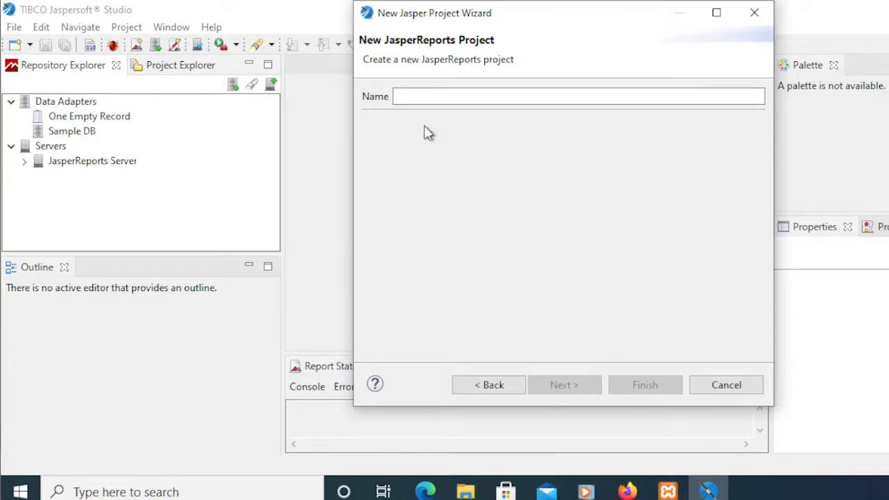
pyautogui.click(424, 94)
pyautogui.write('MySam')
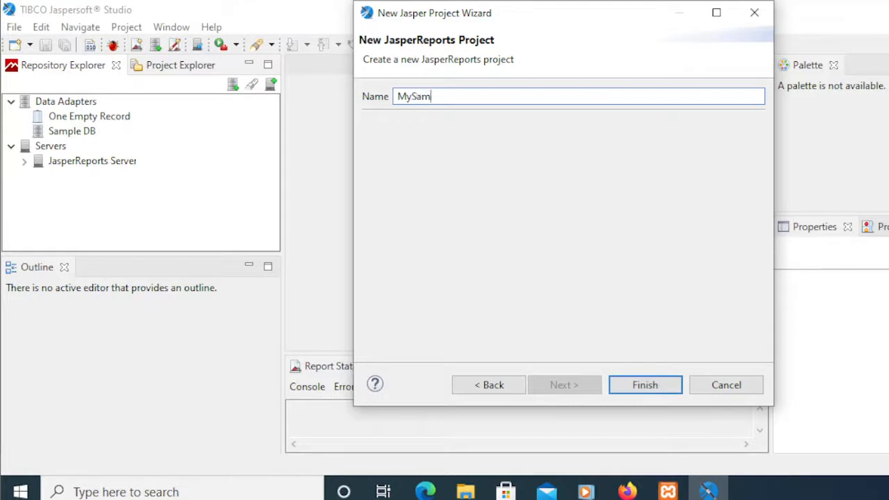
pyautogui.write('pleProject')
pyautogui.click(629, 386)
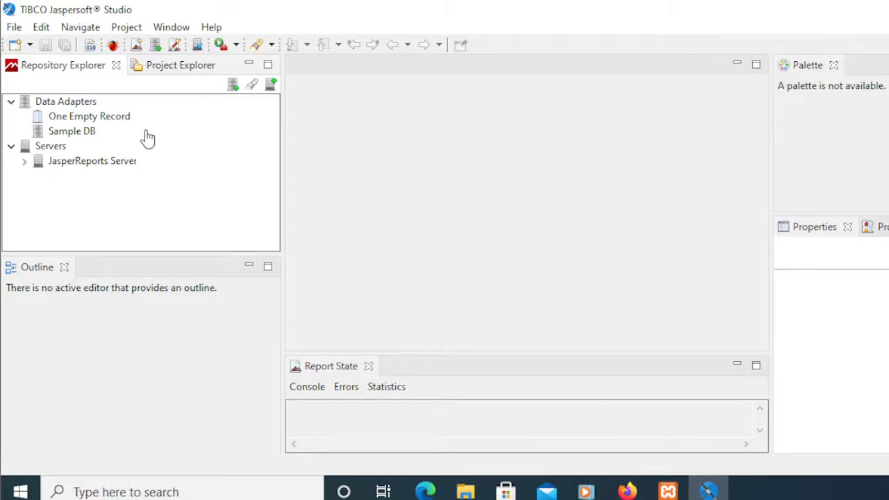
# - Expand MySampleProject in the Project Explorer and widen the Palette and Properties area
pyautogui.click(175, 67)
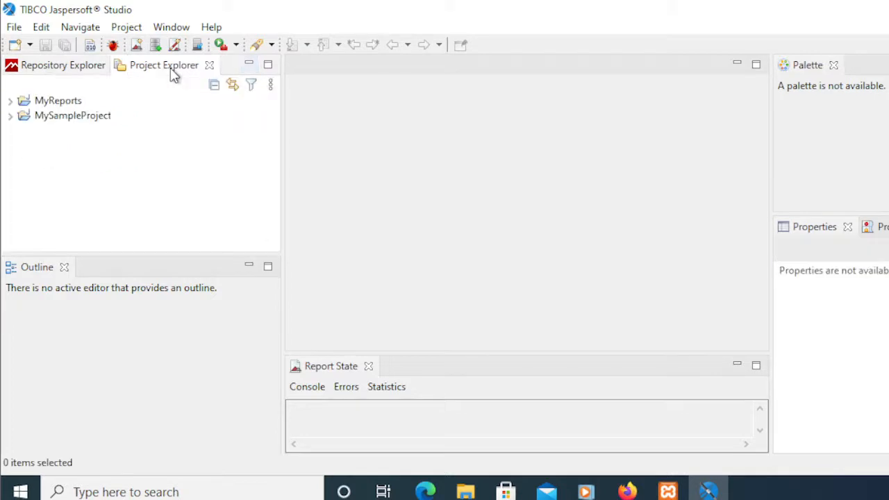
pyautogui.click(60, 121)
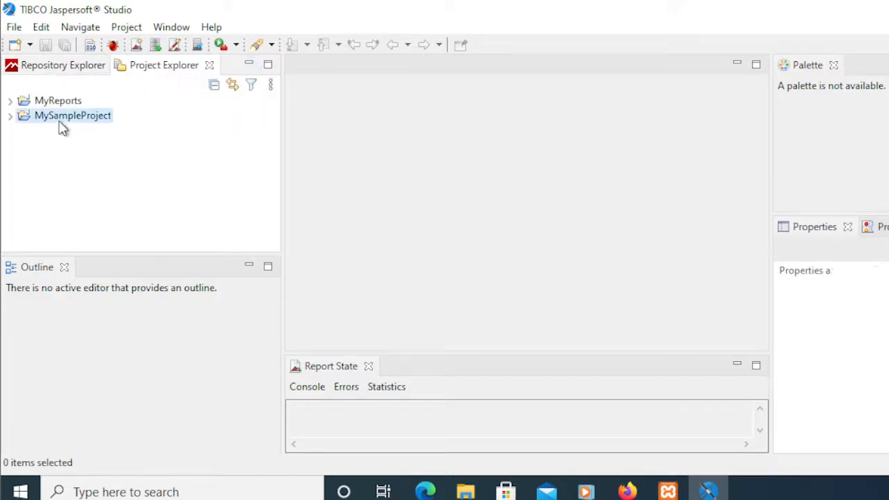
pyautogui.click(10, 116)
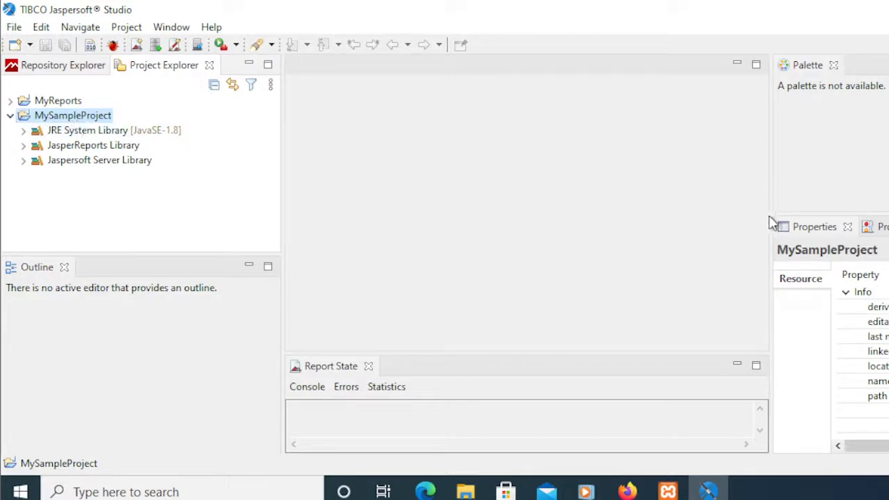
pyautogui.moveTo(771, 204); pyautogui.dragTo(711, 201)
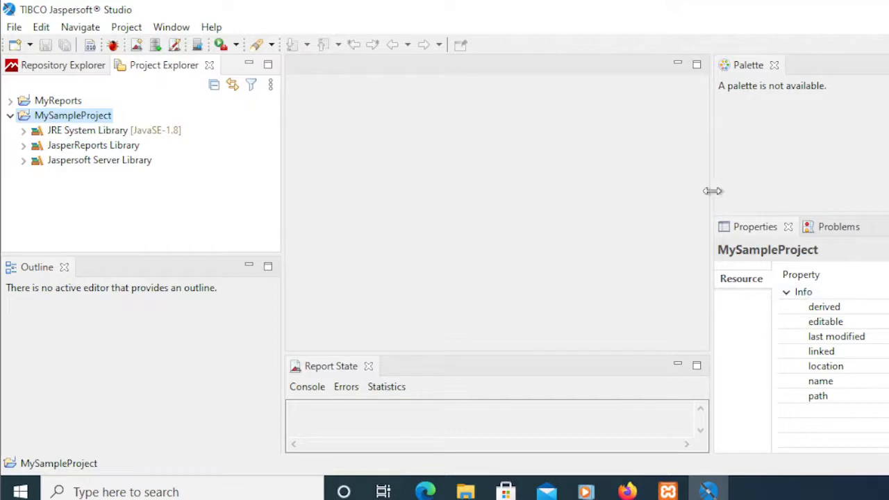
pyautogui.moveTo(711, 190); pyautogui.dragTo(698, 191)
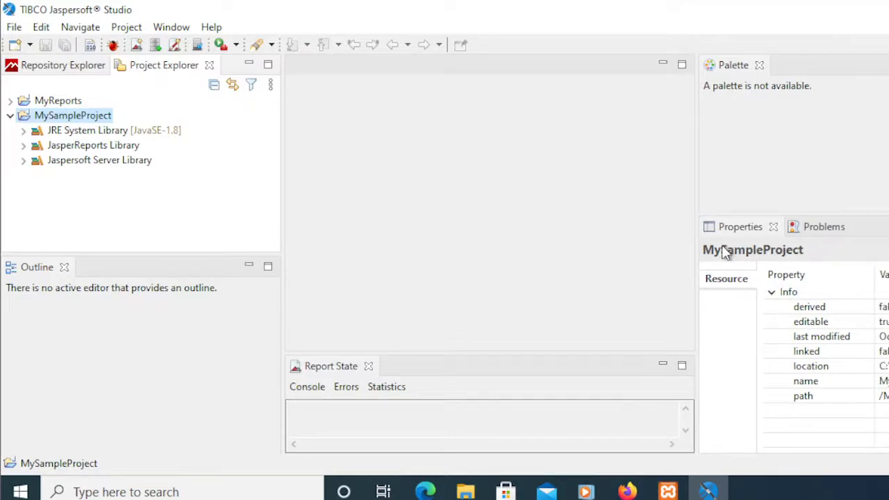
pyautogui.click(11, 117)
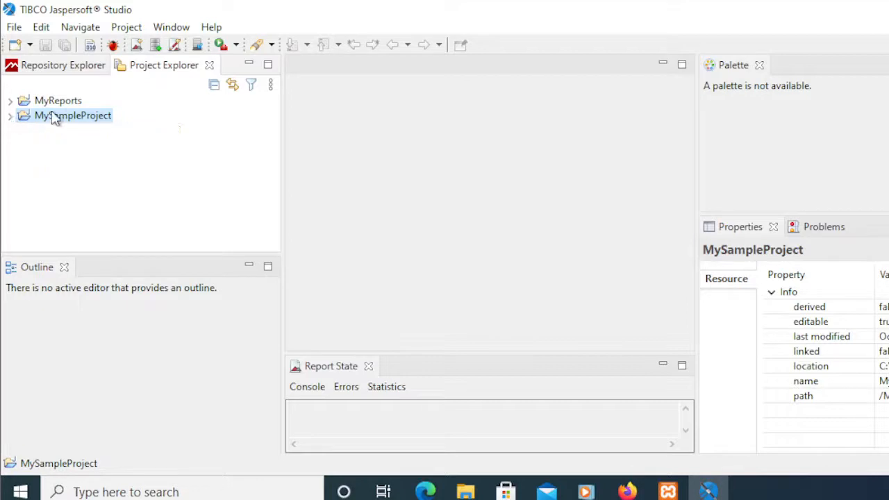
pyautogui.click(11, 118)
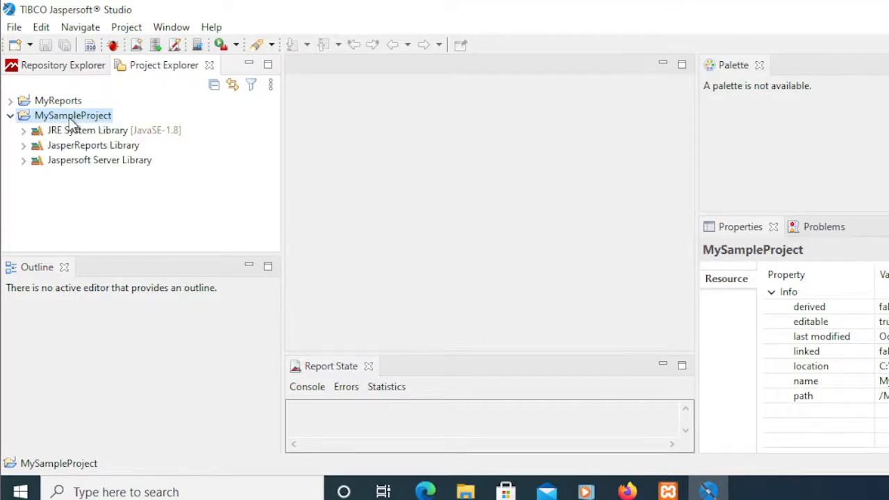
# - Start a new Jasper Report for MySampleProject, browse the templates and continue with Blank A4
pyautogui.click(13, 30)
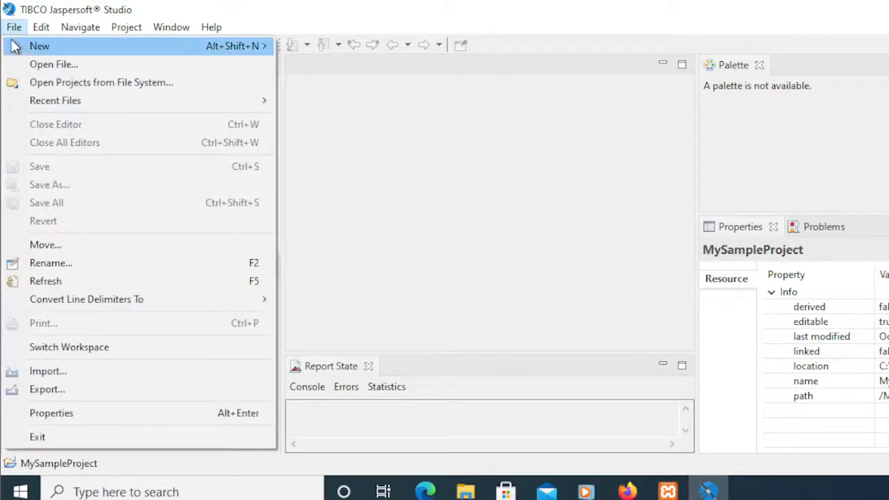
pyautogui.moveTo(29, 51)
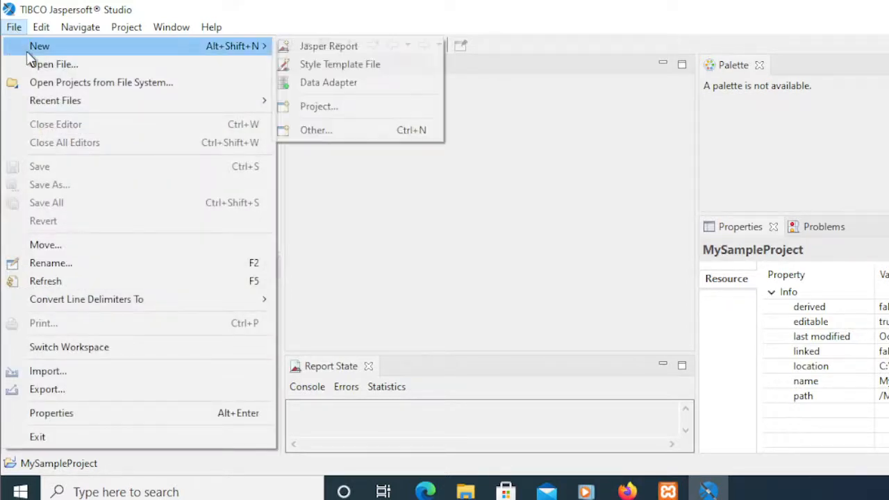
pyautogui.click(307, 49)
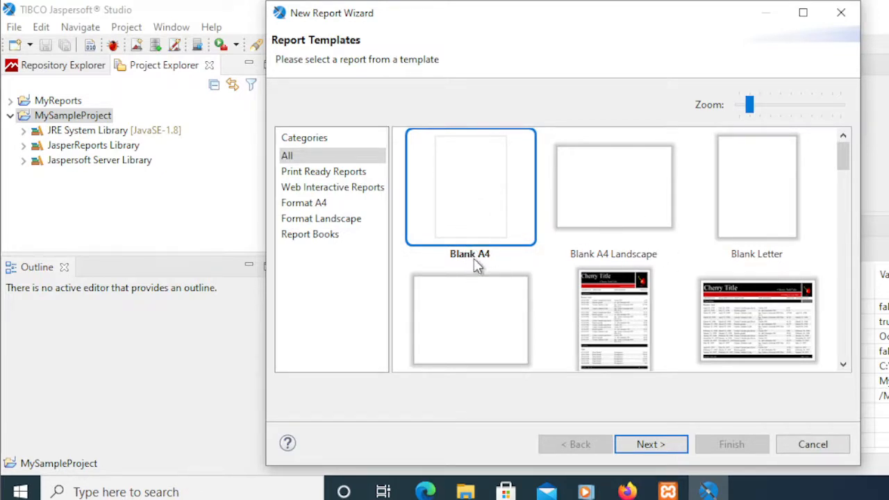
pyautogui.scroll(-3, 722, 271)
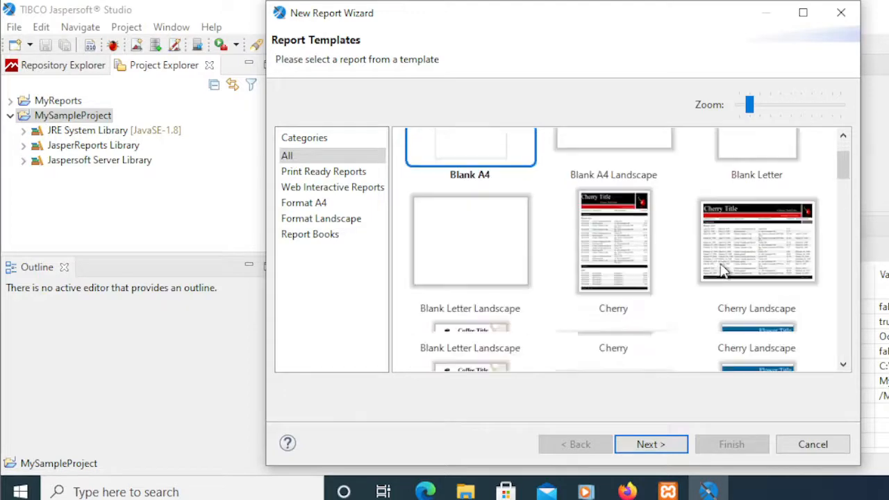
pyautogui.scroll(-13, 722, 271)
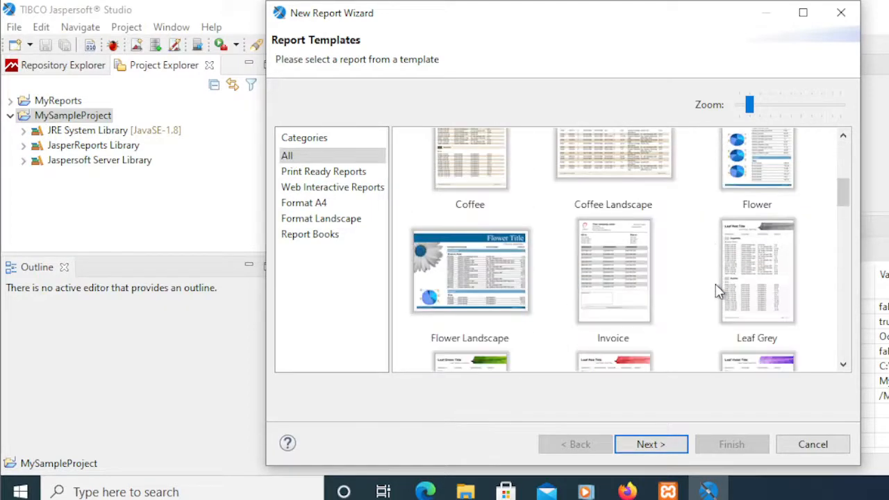
pyautogui.scroll(-10, 719, 290)
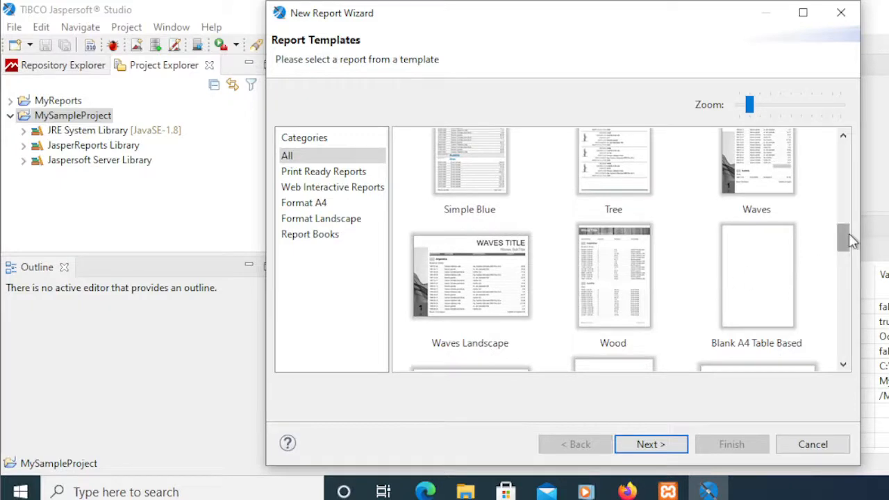
pyautogui.moveTo(849, 234); pyautogui.dragTo(843, 148)
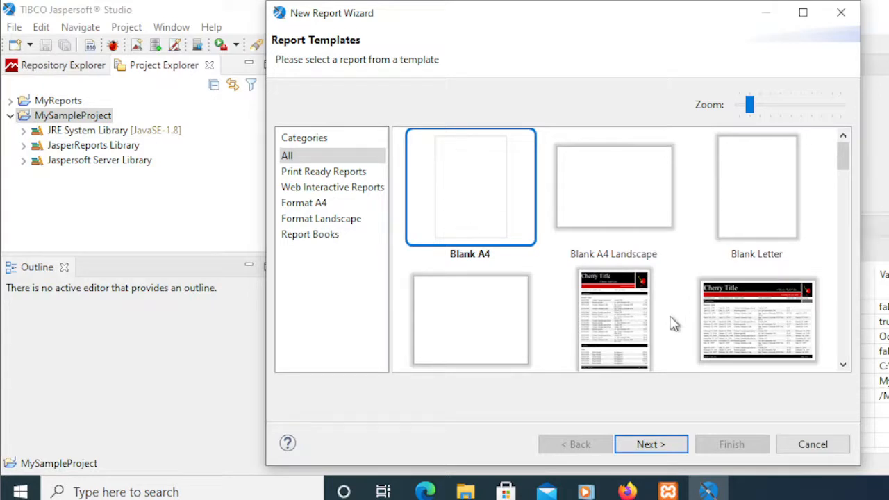
pyautogui.click(660, 445)
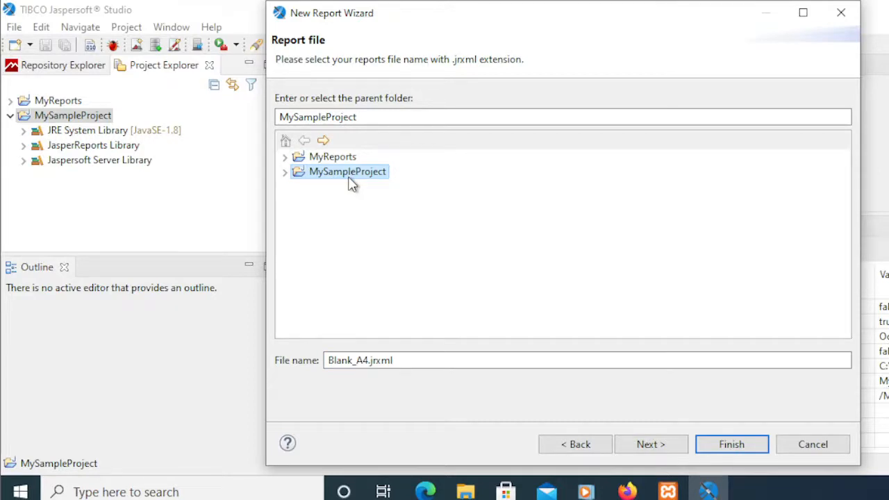
# - Name the report file Sample.jrxml and create it in the MySampleProject folder
pyautogui.click(369, 361)
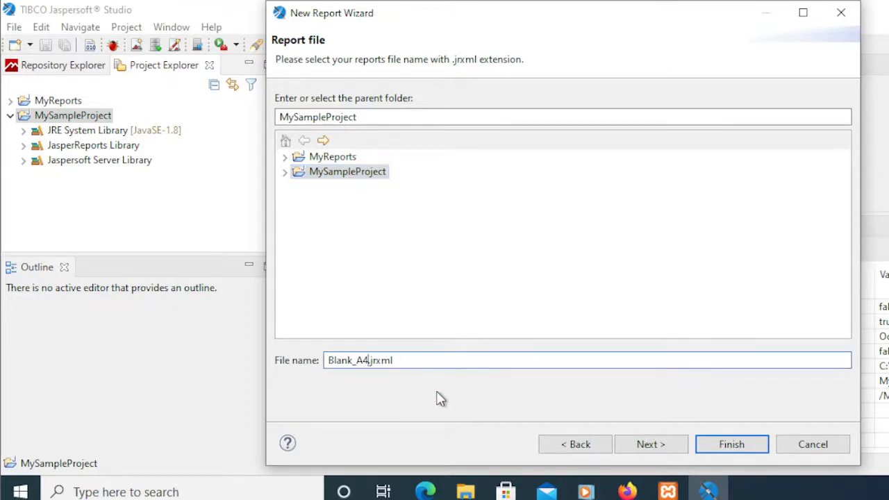
pyautogui.press('BackSpace')
pyautogui.press('BackSpace')
pyautogui.press('BackSpace')
pyautogui.press('BackSpace')
pyautogui.press('BackSpace')
pyautogui.press('BackSpace')
pyautogui.press('BackSpace')
pyautogui.press('BackSpace')
pyautogui.write('SAmple')
pyautogui.press('BackSpace')
pyautogui.write('a')
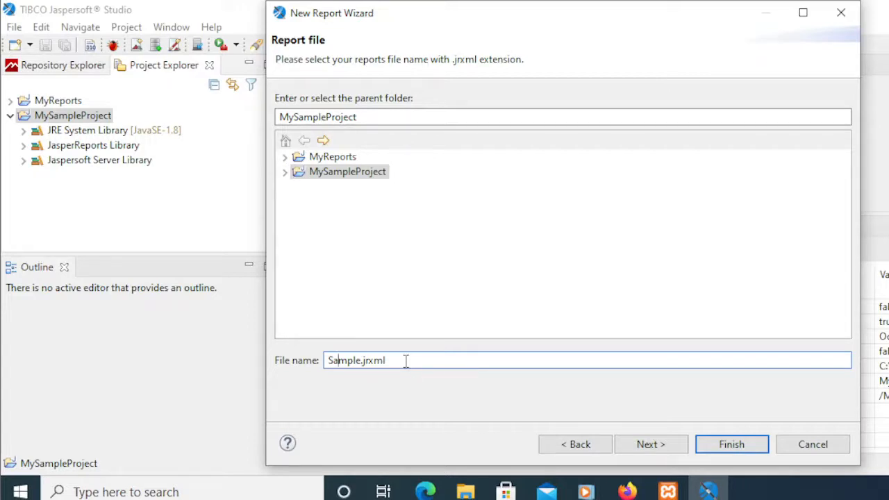
pyautogui.click(733, 446)
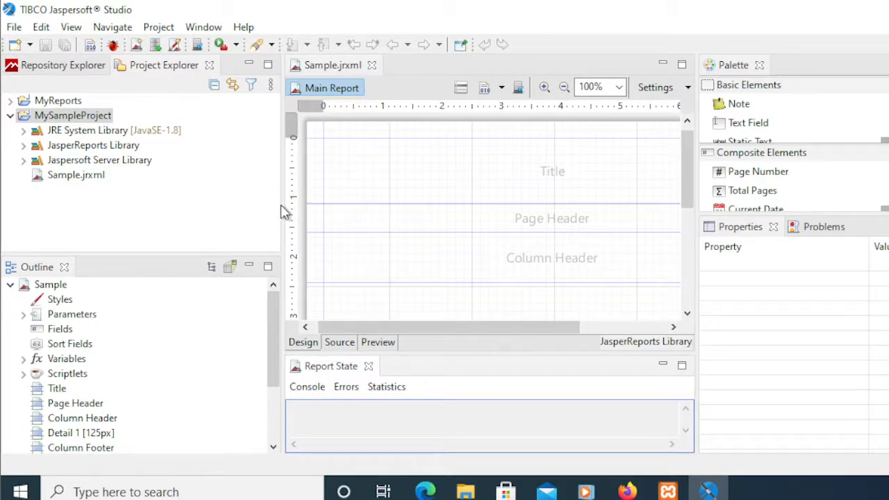
# - Widen the report design area by narrowing the panes on both sides, and look over the report's bands
pyautogui.moveTo(285, 205); pyautogui.dragTo(222, 202)
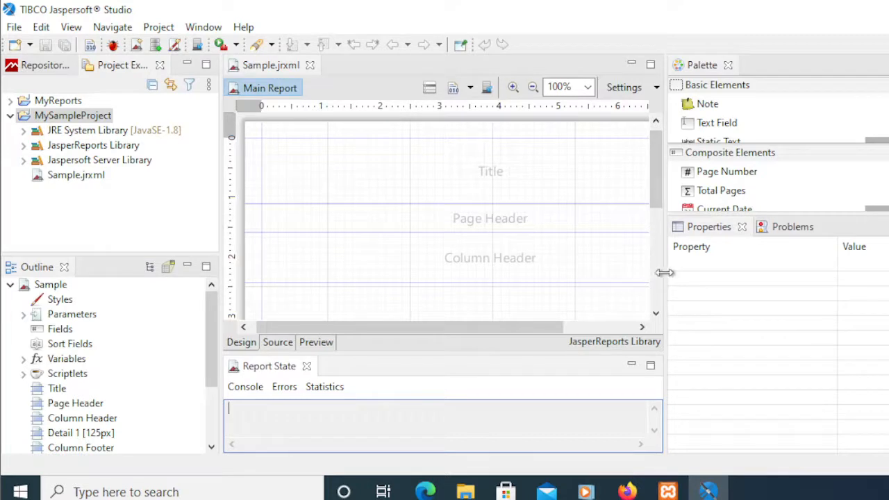
pyautogui.moveTo(667, 274); pyautogui.dragTo(730, 274)
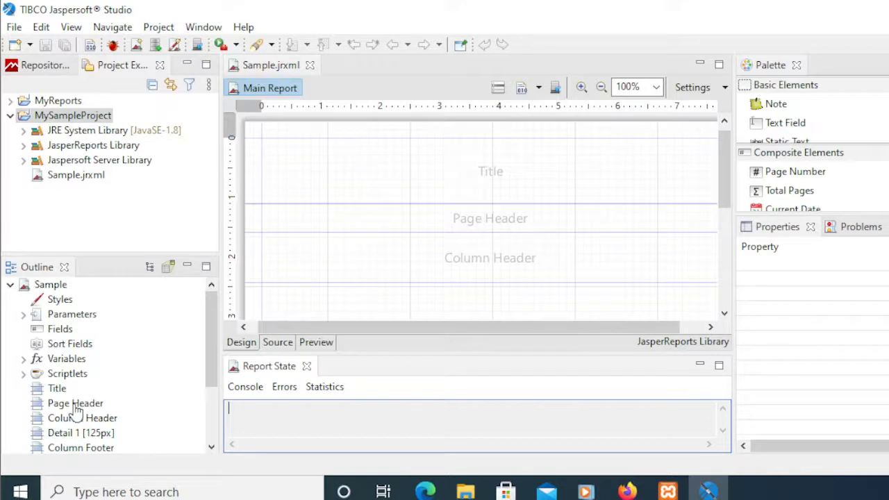
pyautogui.moveTo(210, 366)
pyautogui.mouseDown()
pyautogui.moveTo(215, 407)
pyautogui.moveTo(207, 361)
pyautogui.mouseUp()
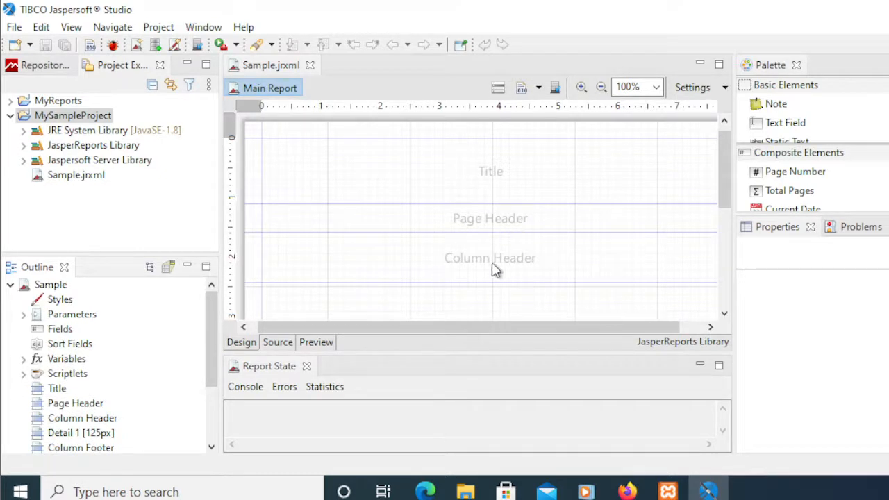
pyautogui.scroll(-3, 621, 246)
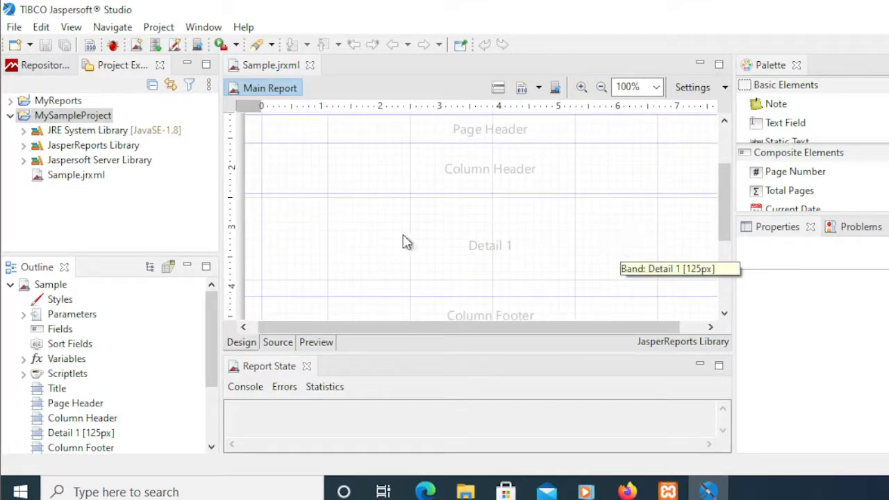
# - Look over the remaining report bands and check the employees table of dbsample in phpMyAdmin before returning to Jaspersoft Studio
pyautogui.scroll(-3, 520, 247)
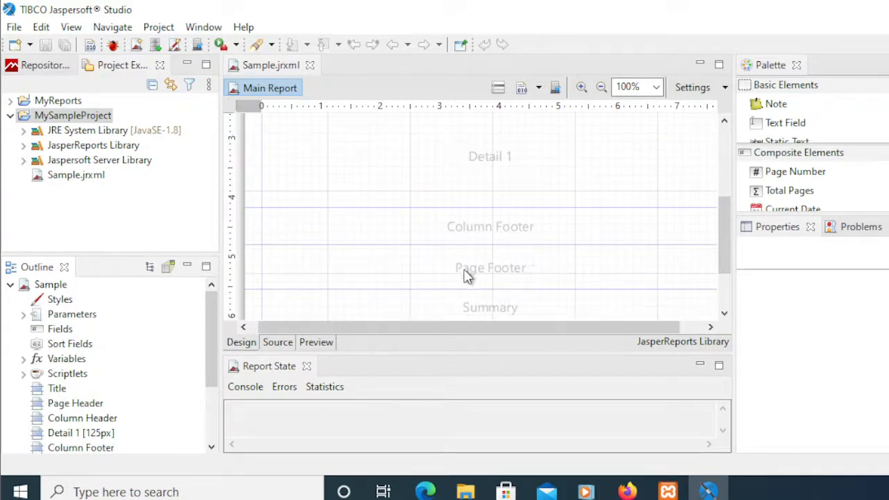
pyautogui.moveTo(722, 252); pyautogui.dragTo(711, 205)
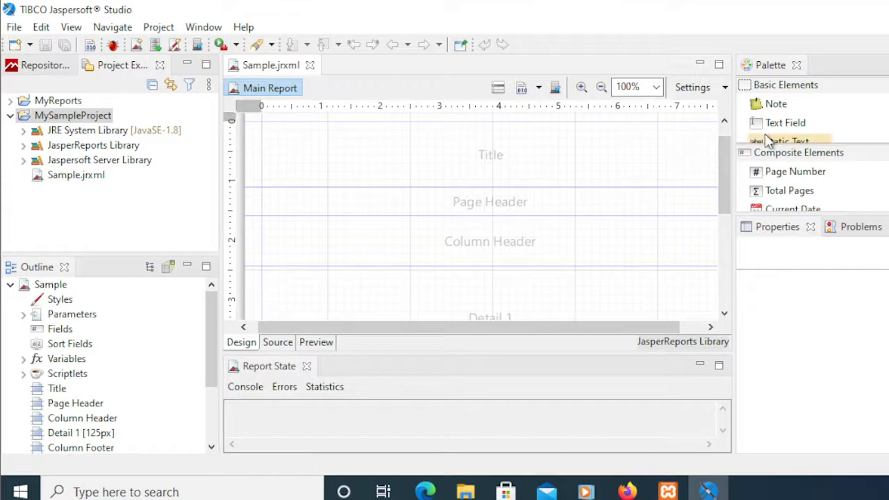
pyautogui.scroll(1, 724, 200)
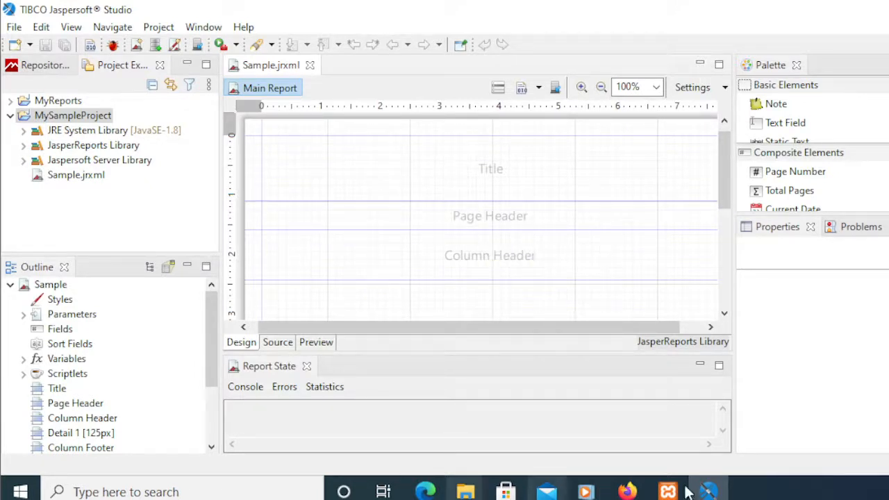
pyautogui.click(627, 492)
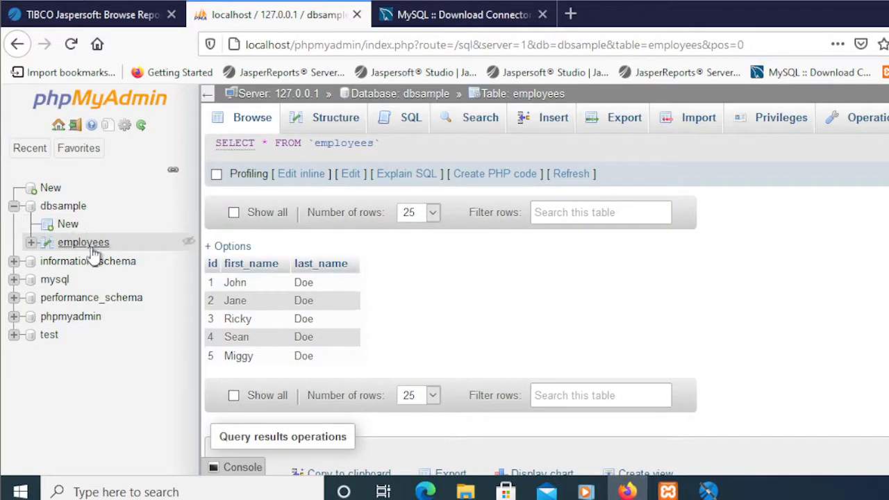
pyautogui.click(633, 493)
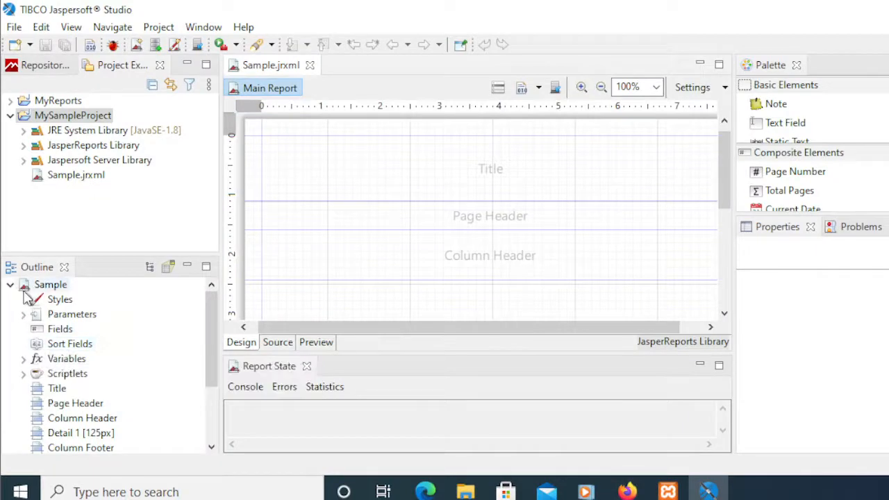
# - Open the Sample DB data adapter from the Repository for editing
pyautogui.click(49, 289)
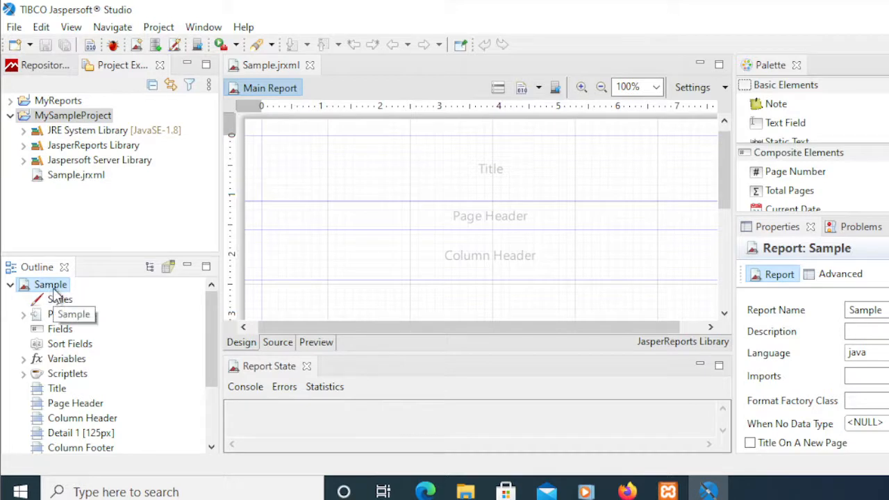
pyautogui.rightClick(55, 291)
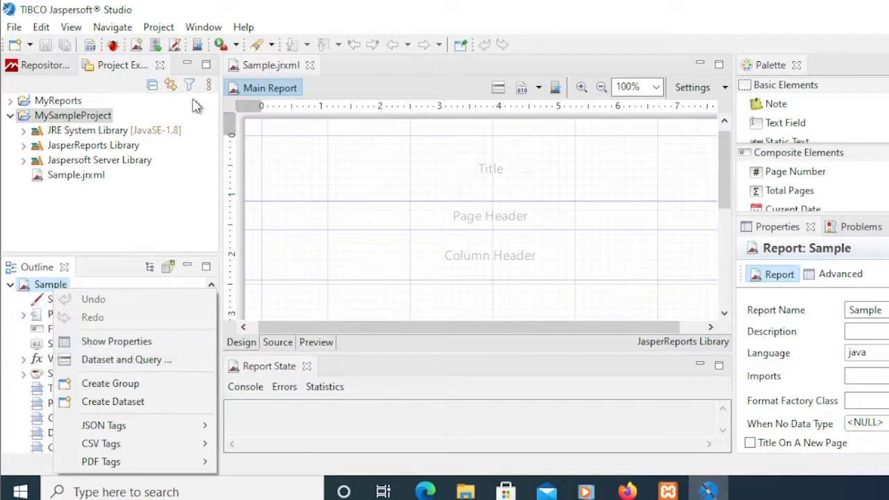
pyautogui.click(40, 65)
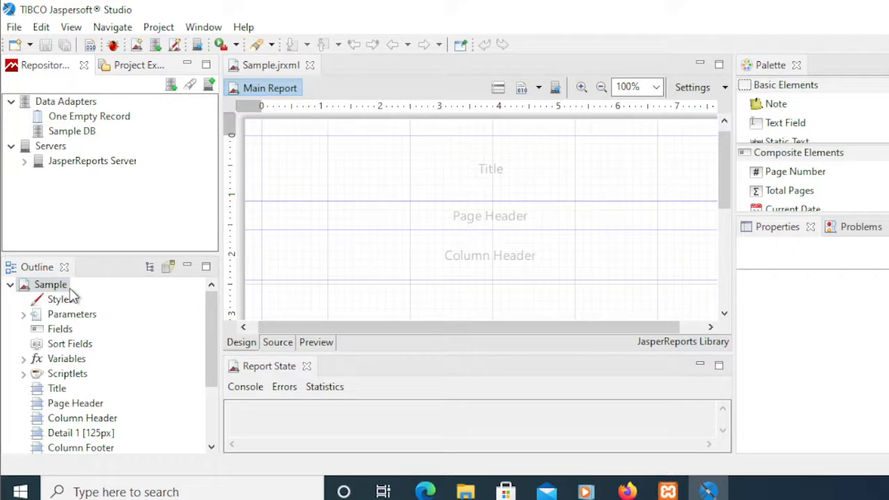
pyautogui.click(59, 134)
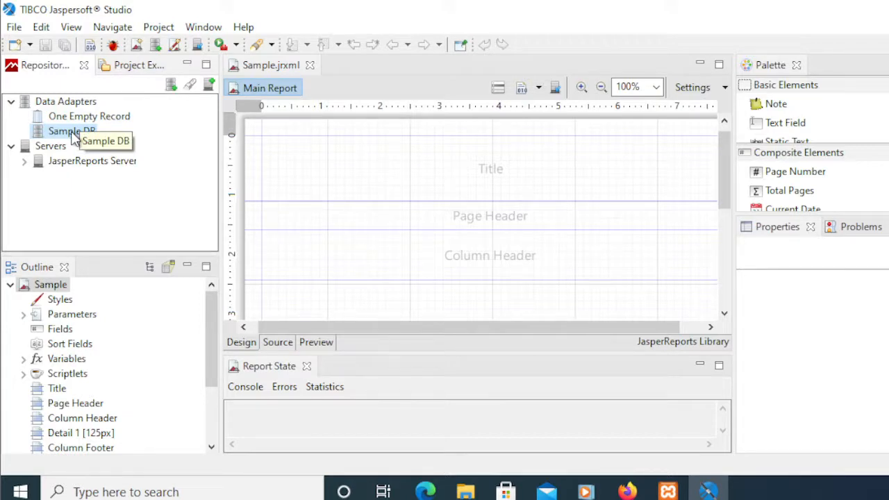
pyautogui.rightClick(74, 137)
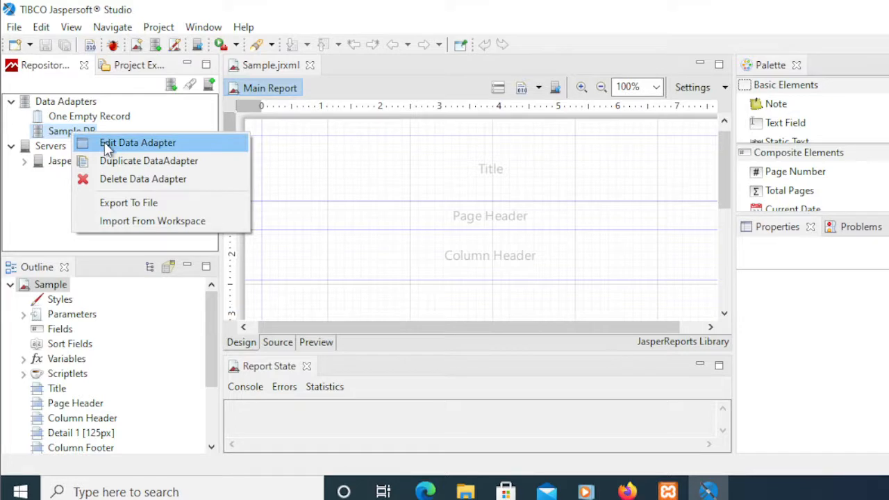
pyautogui.click(108, 147)
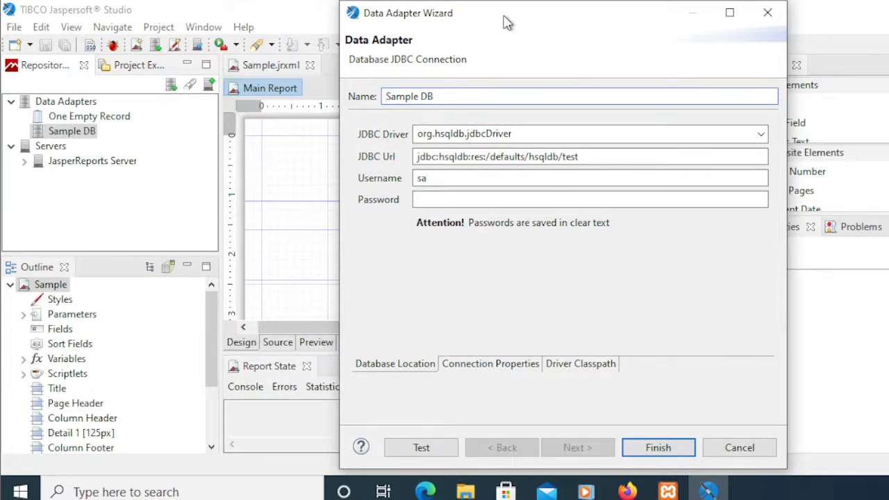
pyautogui.moveTo(505, 24); pyautogui.dragTo(488, 22)
pyautogui.click(436, 97)
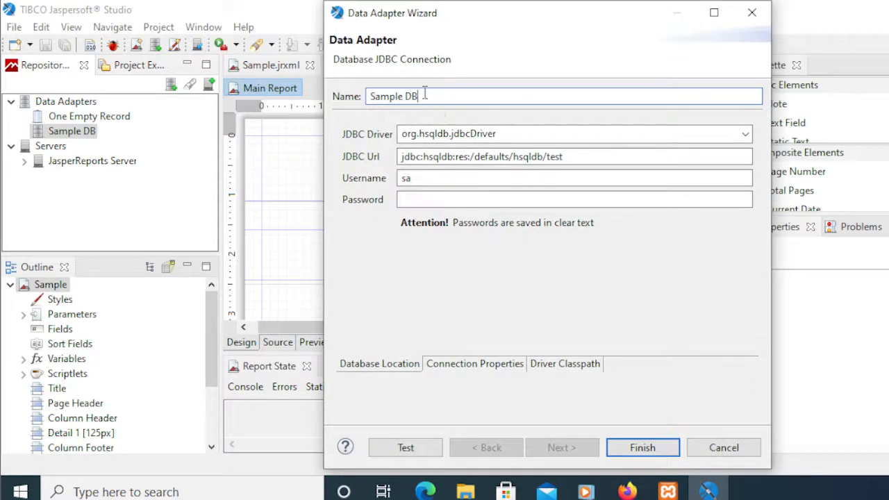
pyautogui.moveTo(432, 96); pyautogui.dragTo(364, 97)
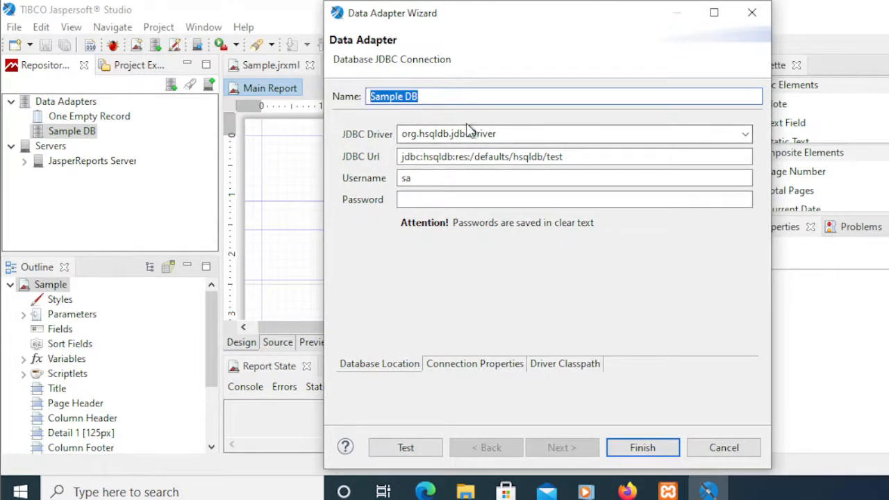
# - Set the adapter's JDBC driver to MySQL (com.mysql.jdbc.Driver)
pyautogui.click(746, 139)
pyautogui.click(631, 20)
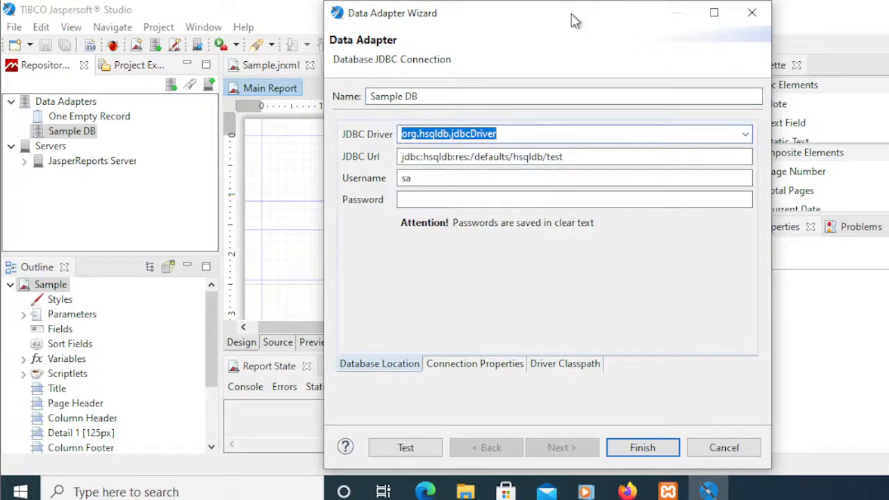
pyautogui.moveTo(574, 21); pyautogui.dragTo(512, 20)
pyautogui.moveTo(708, 492)
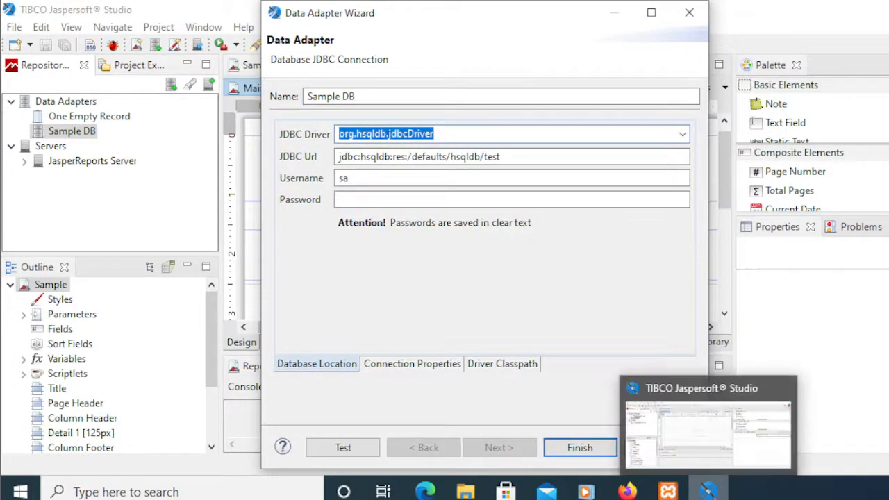
pyautogui.moveTo(452, 17); pyautogui.dragTo(419, 19)
pyautogui.click(650, 138)
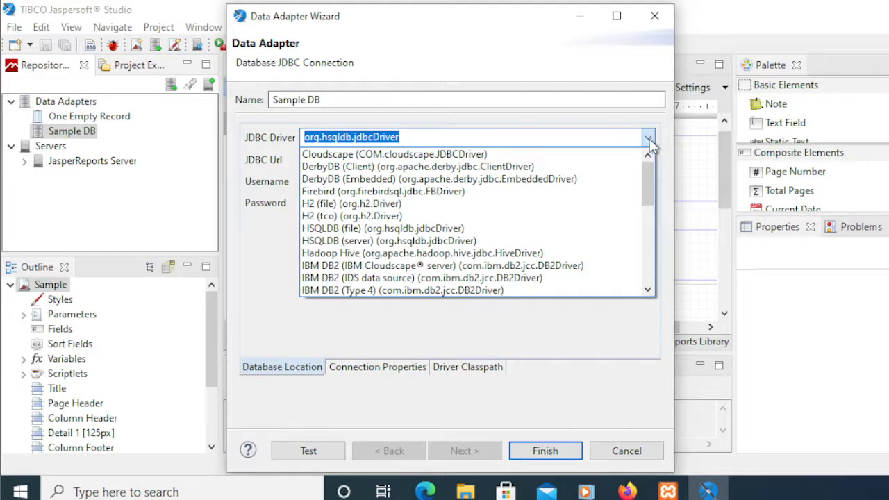
pyautogui.scroll(-1, 514, 235)
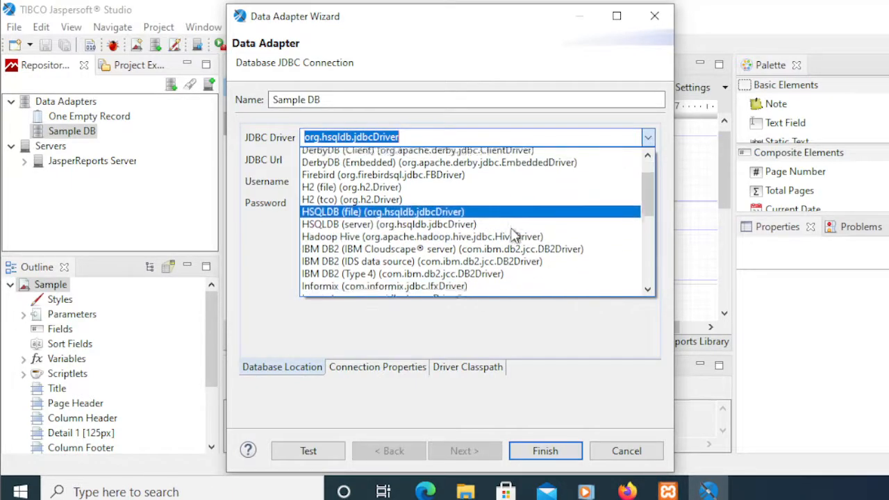
pyautogui.scroll(-3, 514, 235)
pyautogui.scroll(-3, 514, 235)
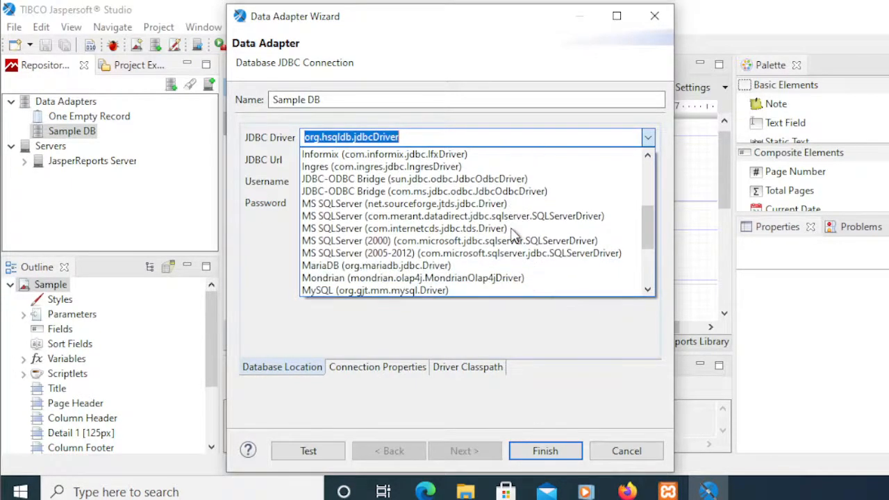
pyautogui.scroll(-1, 455, 247)
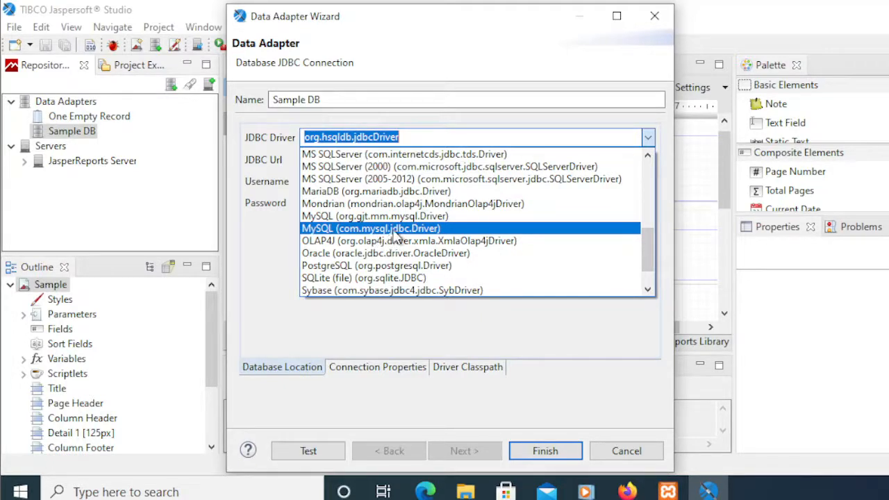
pyautogui.click(394, 230)
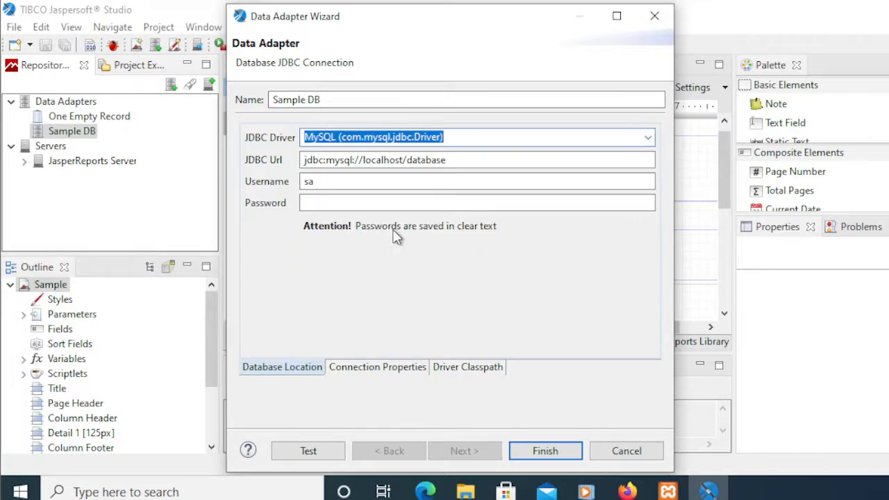
# - Set the adapter's JDBC URL to jdbc:mysql://localhost:3306/employees, consulting phpMyAdmin in Firefox for the name, and test the connection
pyautogui.click(391, 160)
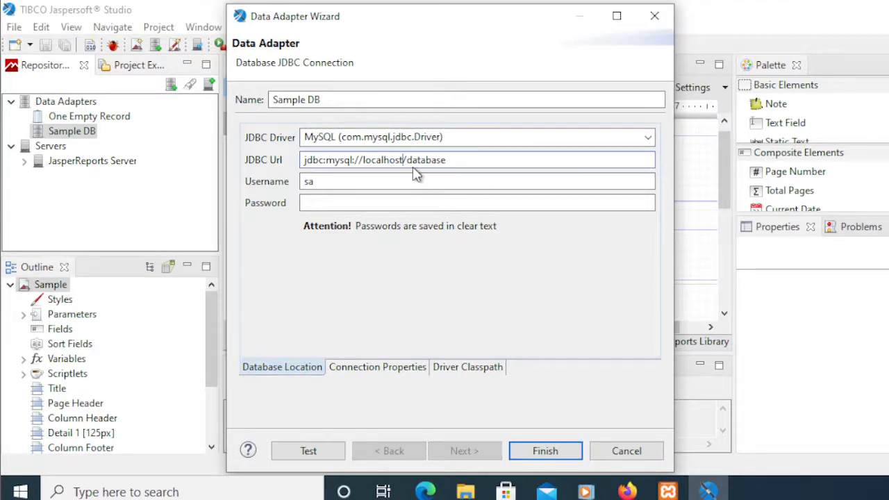
pyautogui.write(':')
pyautogui.write('3306')
pyautogui.moveTo(430, 161); pyautogui.dragTo(469, 160)
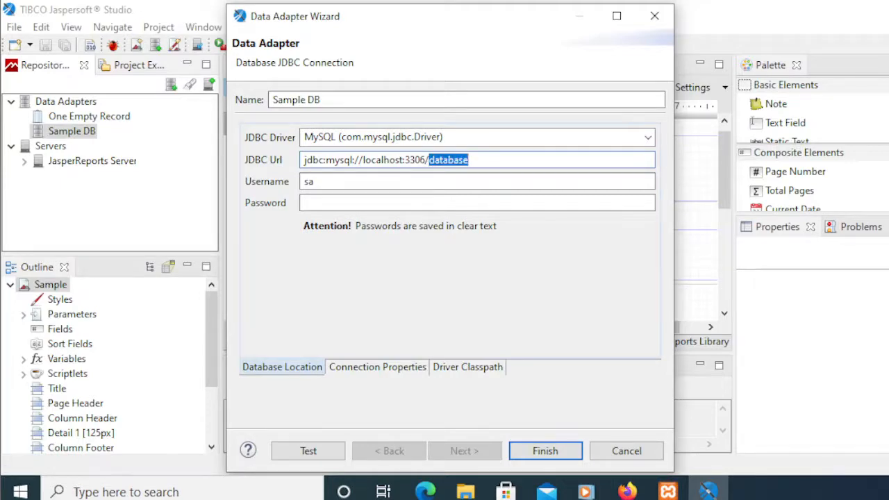
pyautogui.click(629, 491)
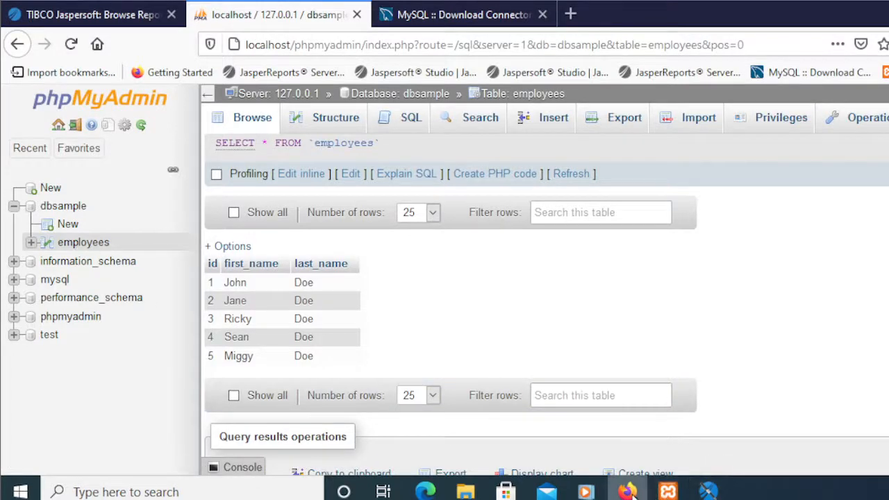
pyautogui.click(707, 492)
pyautogui.moveTo(508, 160); pyautogui.dragTo(432, 160)
pyautogui.write('employees')
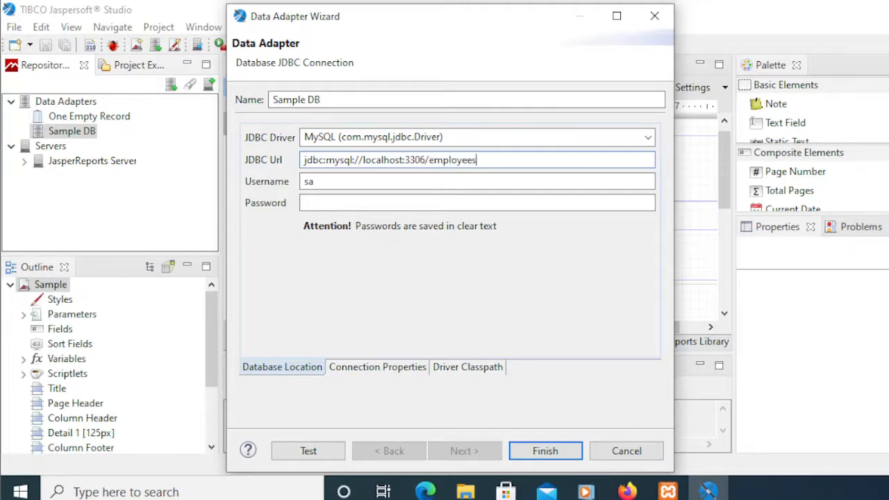
pyautogui.click(450, 203)
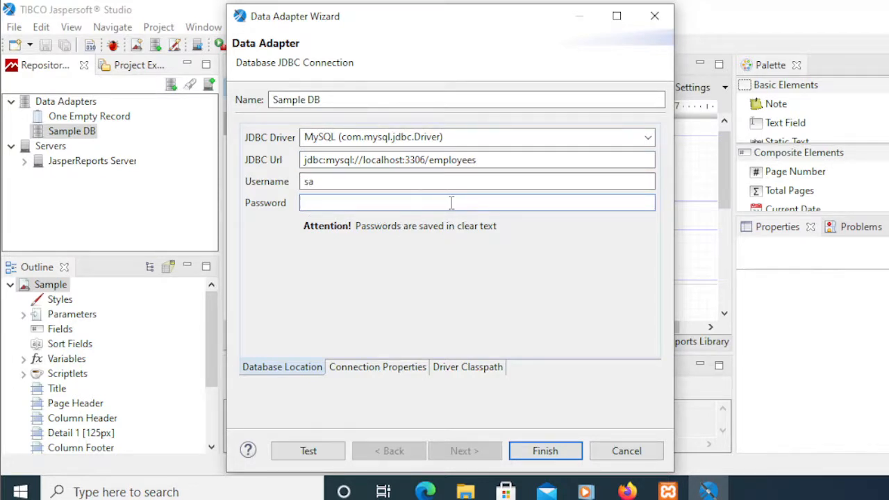
pyautogui.click(316, 455)
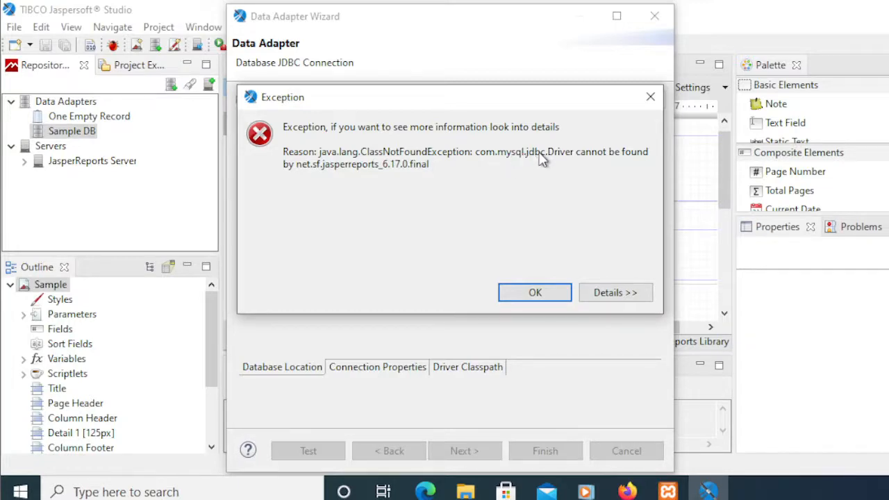
# - Switch to the MySQL Connector/J download page in Firefox and choose Platform Independent as the operating system
pyautogui.click(629, 491)
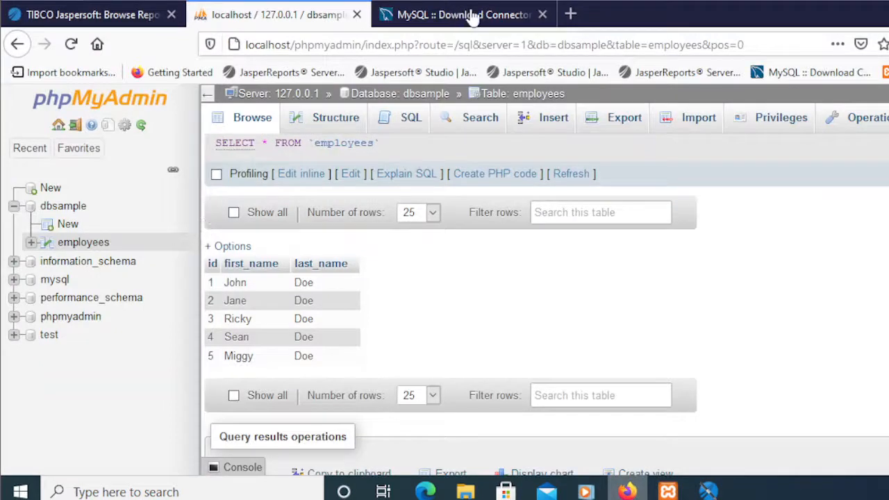
pyautogui.click(478, 20)
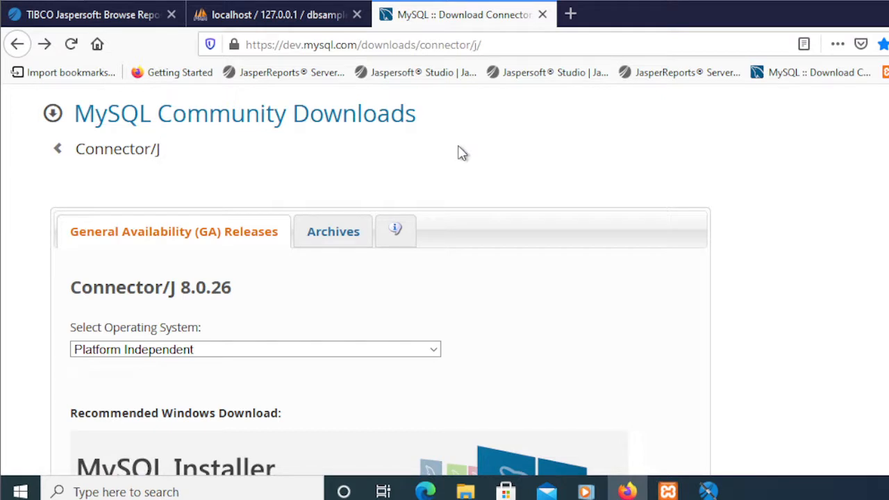
pyautogui.scroll(-3, 462, 153)
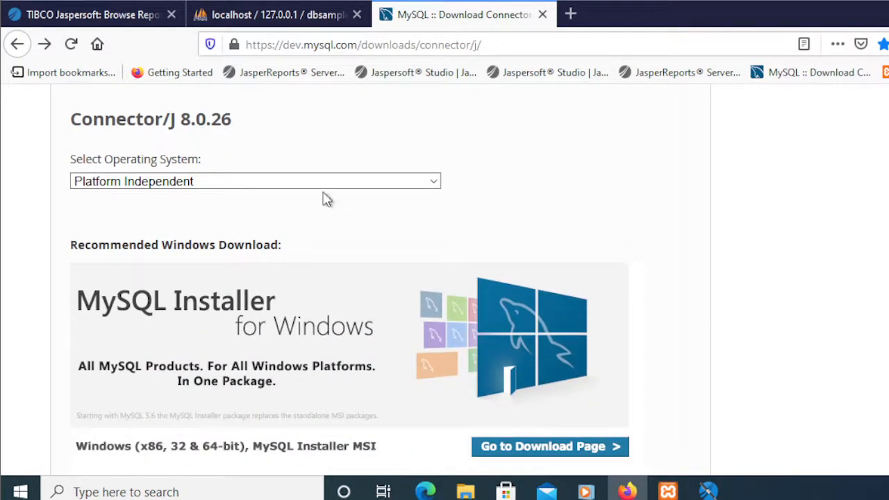
pyautogui.click(433, 183)
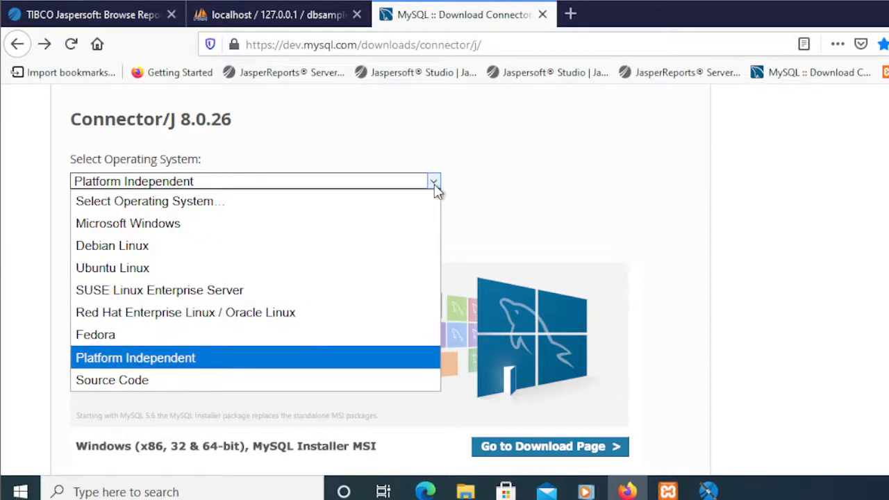
pyautogui.click(170, 361)
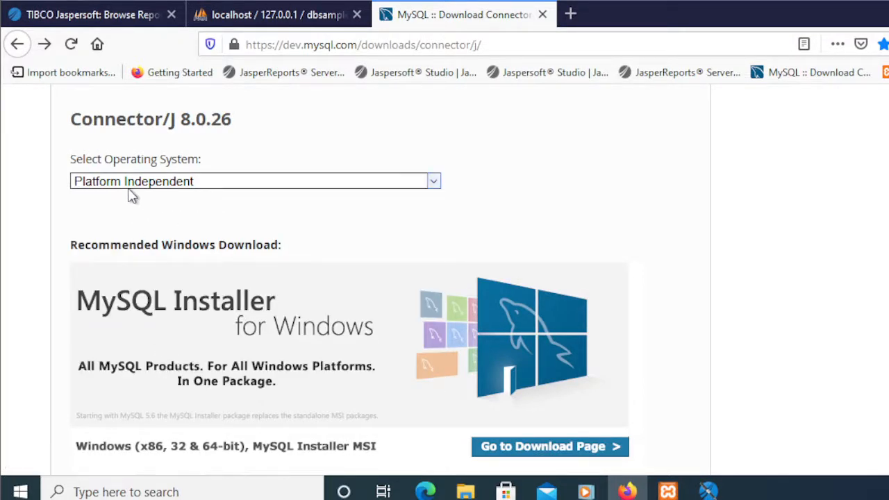
pyautogui.scroll(-4, 212, 310)
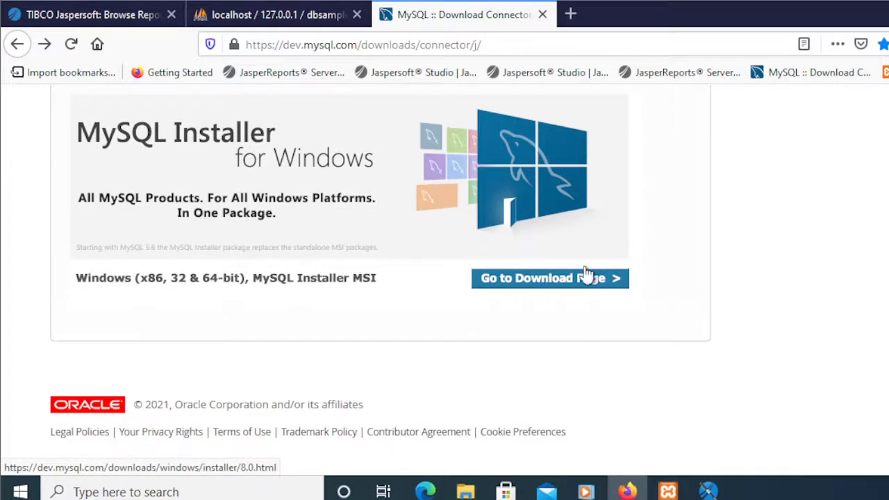
pyautogui.click(556, 282)
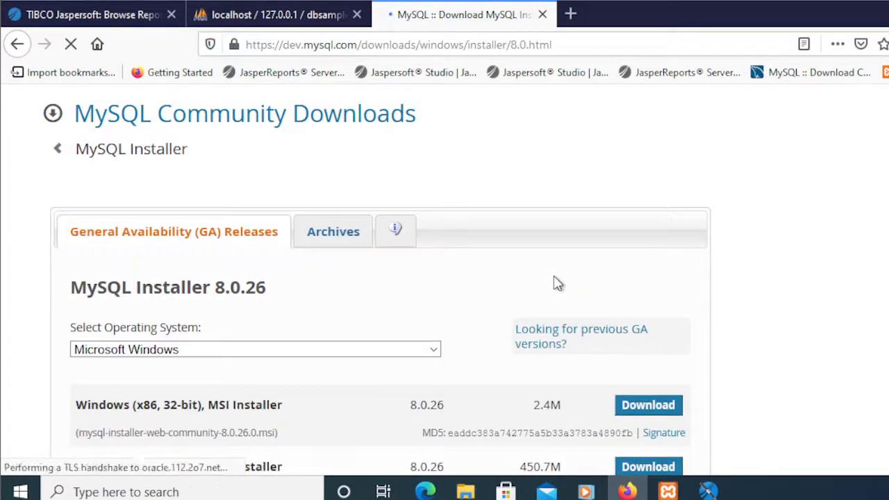
pyautogui.scroll(-4, 556, 281)
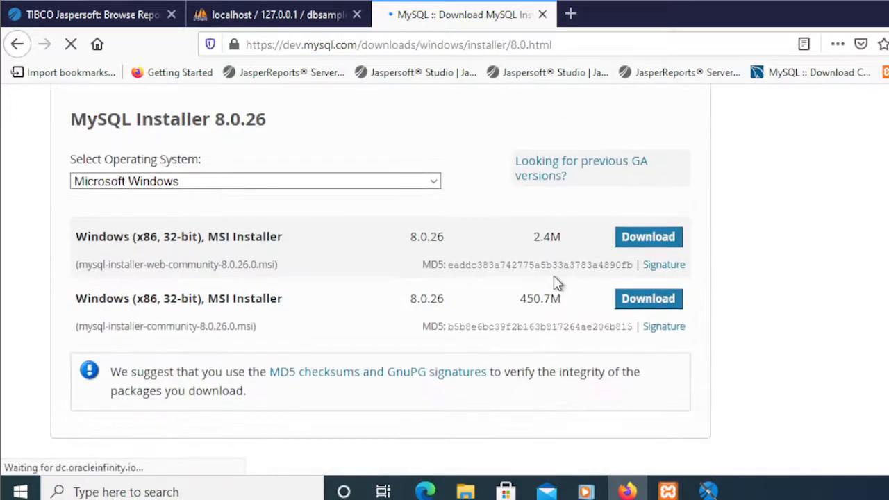
pyautogui.click(423, 182)
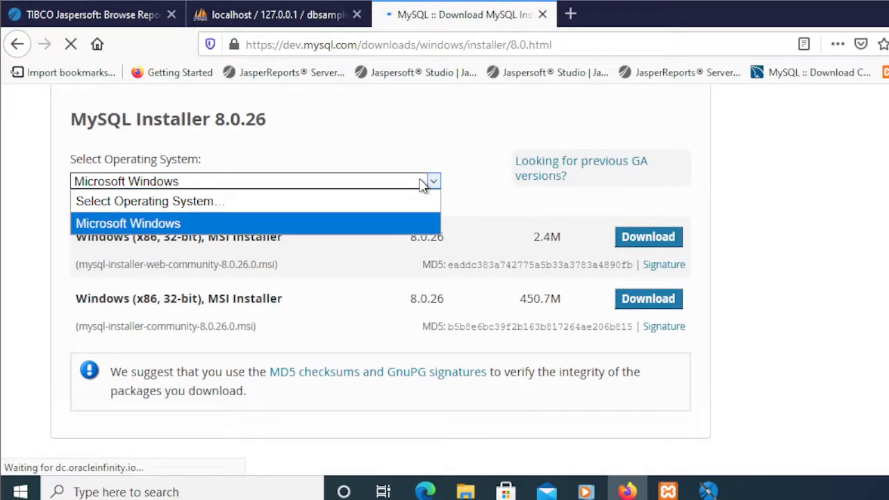
pyautogui.click(418, 201)
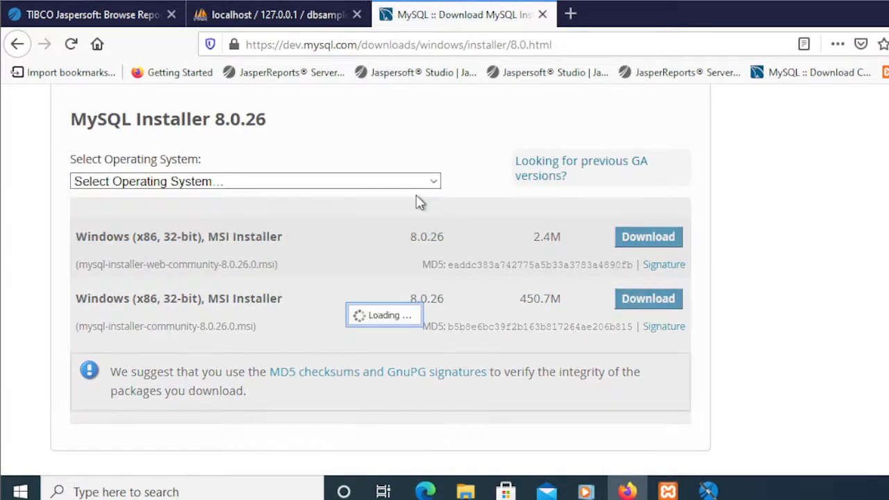
pyautogui.scroll(2, 419, 201)
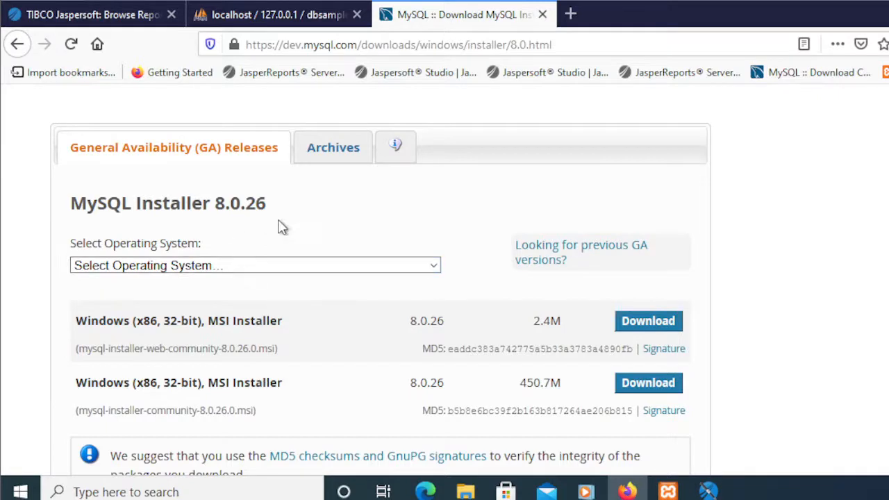
pyautogui.click(16, 45)
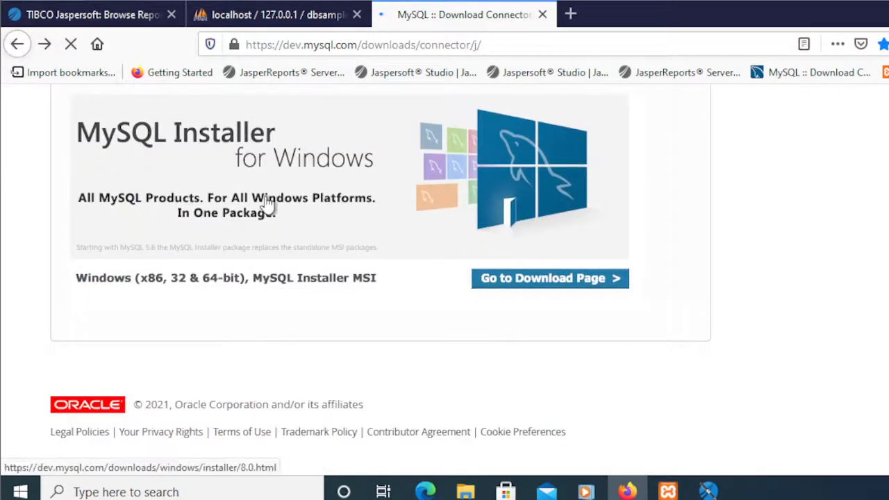
pyautogui.scroll(2, 269, 204)
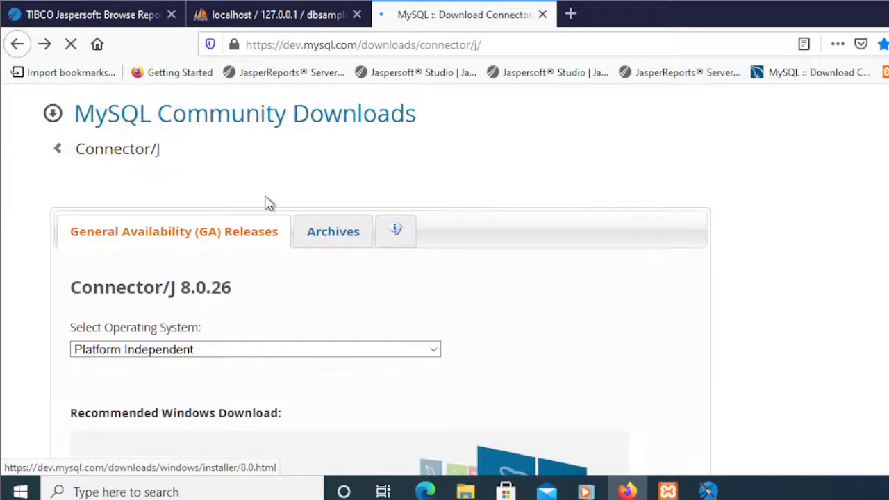
# - Reload the Connector/J download page and choose Platform Independent as the operating system to locate the Compressed TAR Archive
pyautogui.click(406, 44)
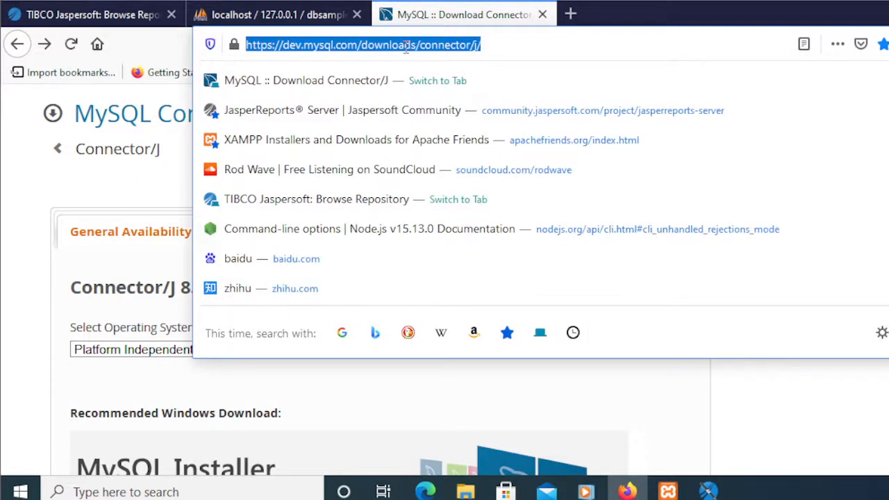
pyautogui.press('Return')
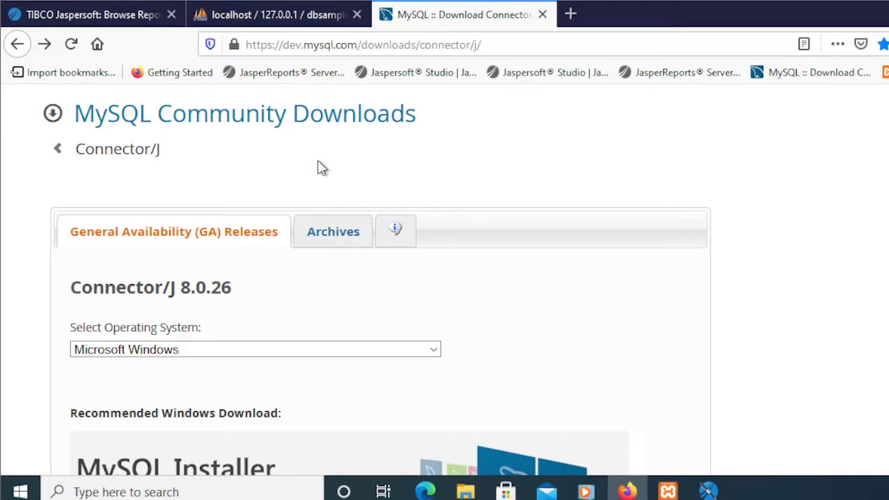
pyautogui.scroll(-2, 320, 168)
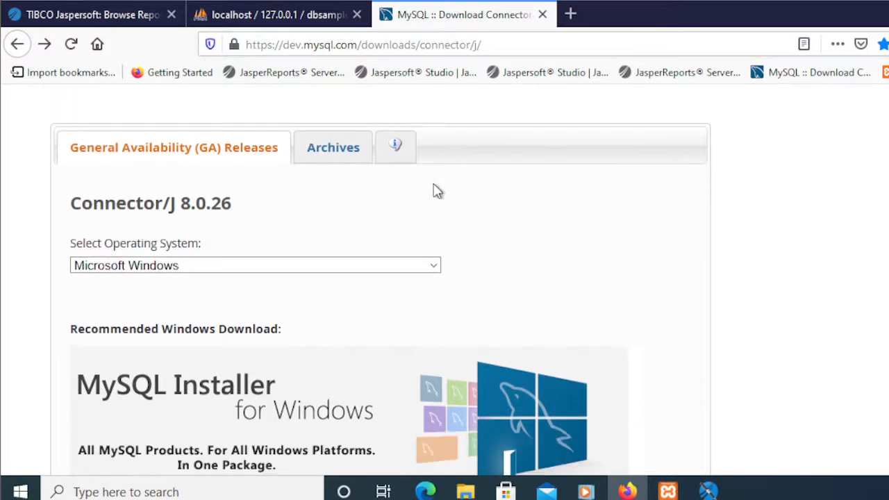
pyautogui.click(351, 269)
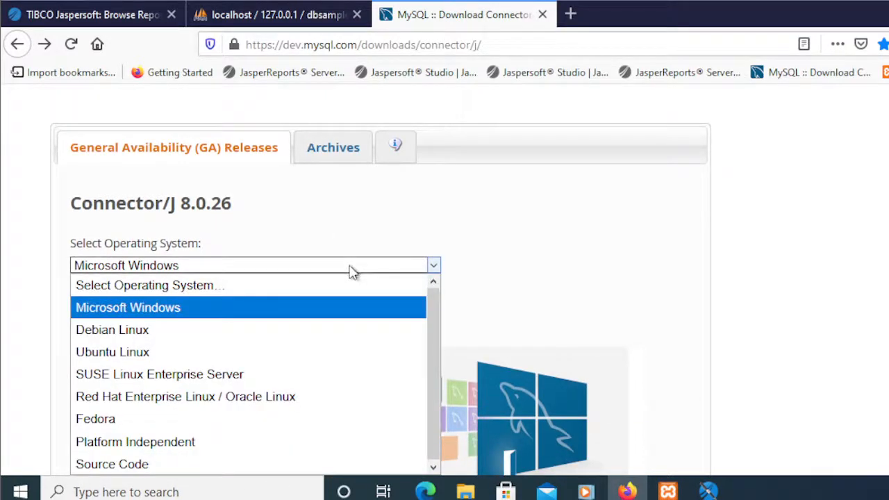
pyautogui.click(230, 443)
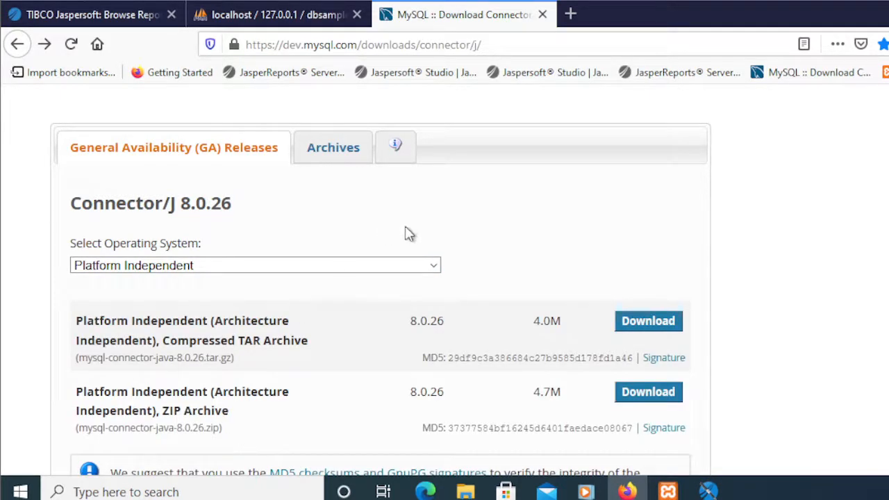
pyautogui.scroll(-2, 526, 215)
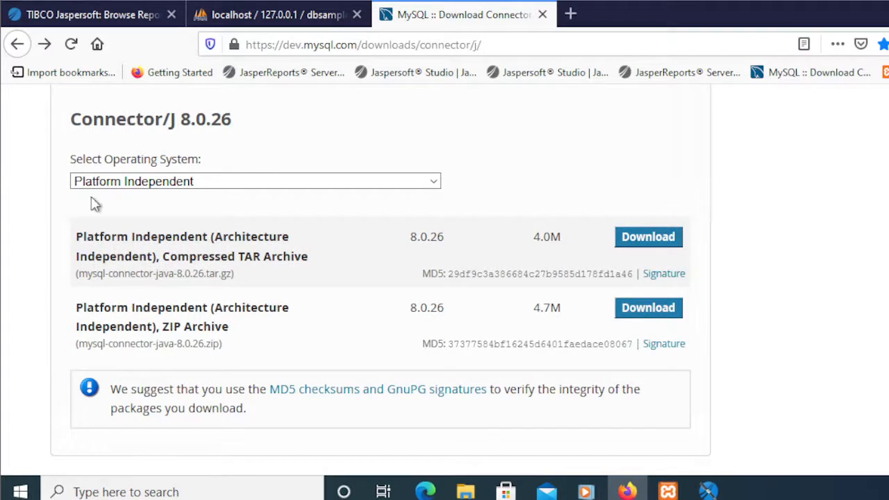
pyautogui.doubleClick(241, 257)
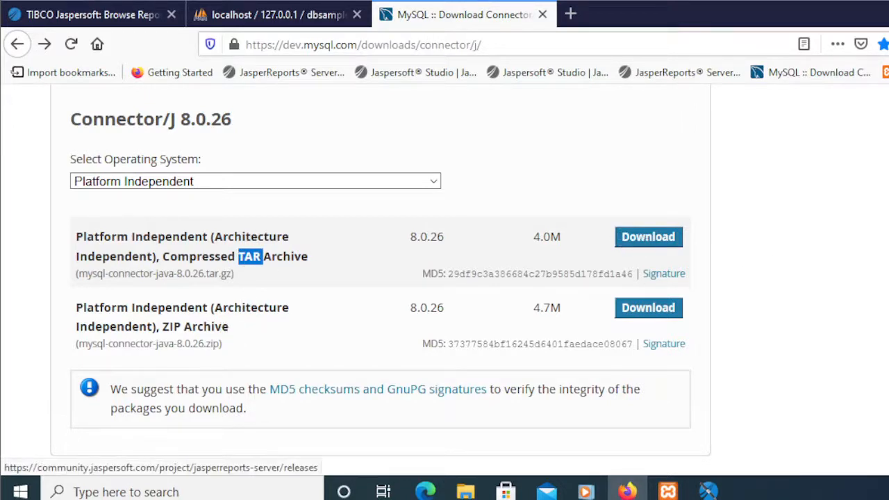
# - Open the downloaded mysql-connector-java-8.0.26.tar.gz archive and select mysql-connector-java-8.0.26.jar in its mysql-connector-java-8.0.26 folder
pyautogui.click(888, 44)
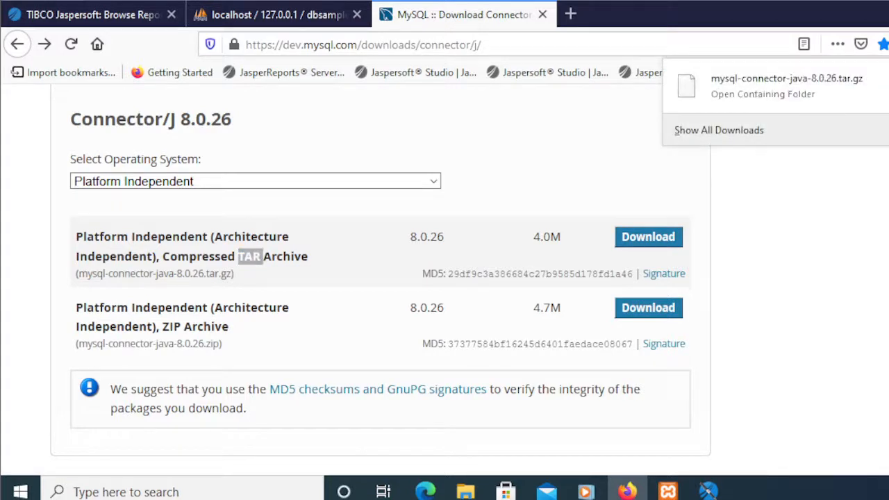
pyautogui.click(888, 86)
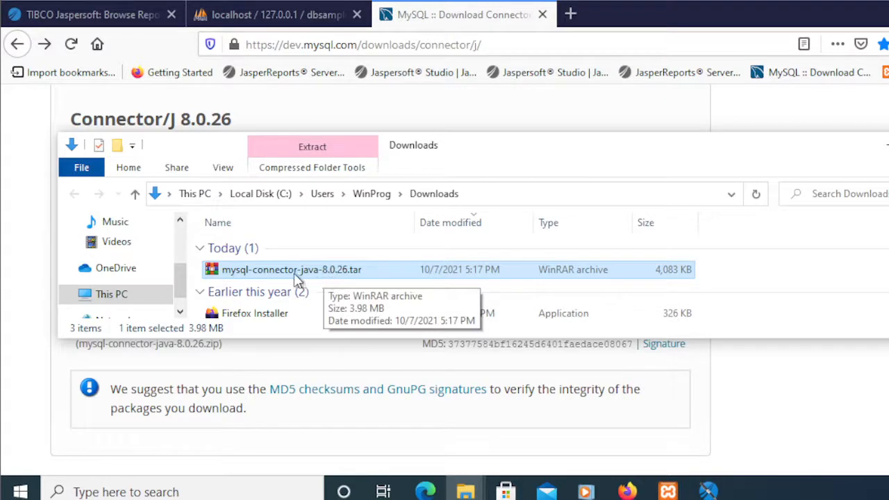
pyautogui.doubleClick(336, 275)
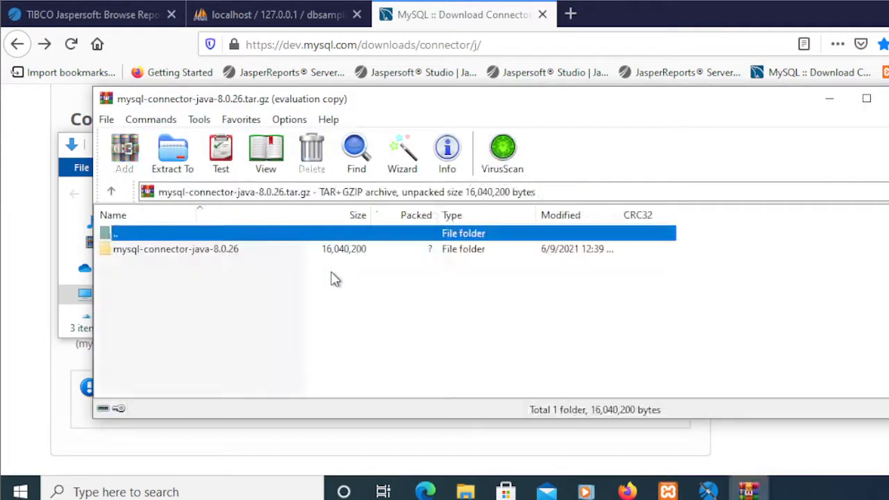
pyautogui.click(210, 252)
pyautogui.doubleClick(244, 250)
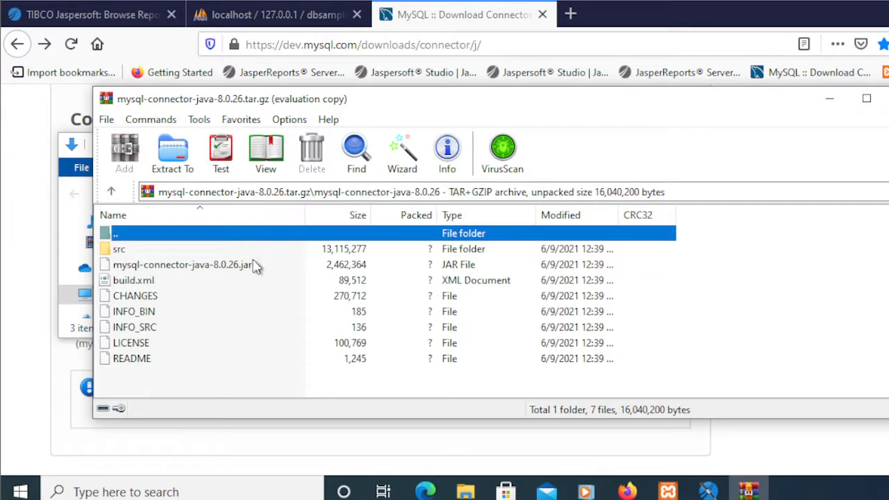
pyautogui.click(245, 265)
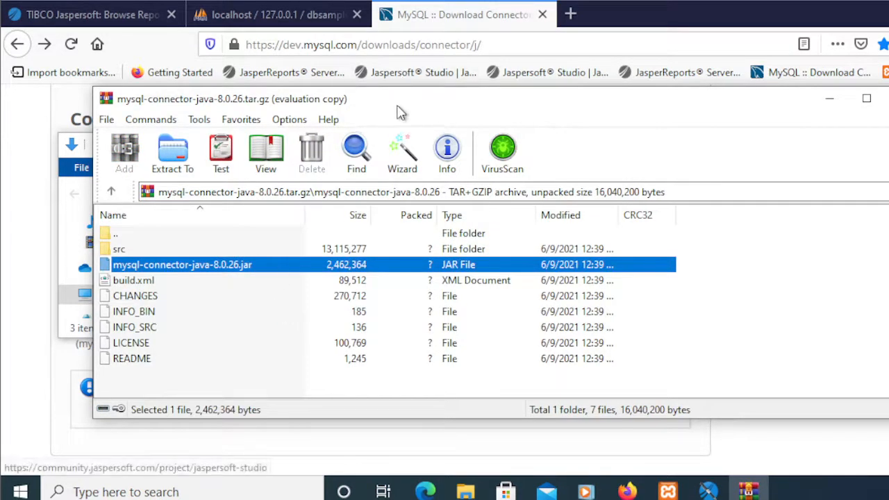
# - Create a folder named JDBC on Local Disk (C:) in File Explorer and open it beside the archive window
pyautogui.moveTo(406, 109); pyautogui.dragTo(574, 100)
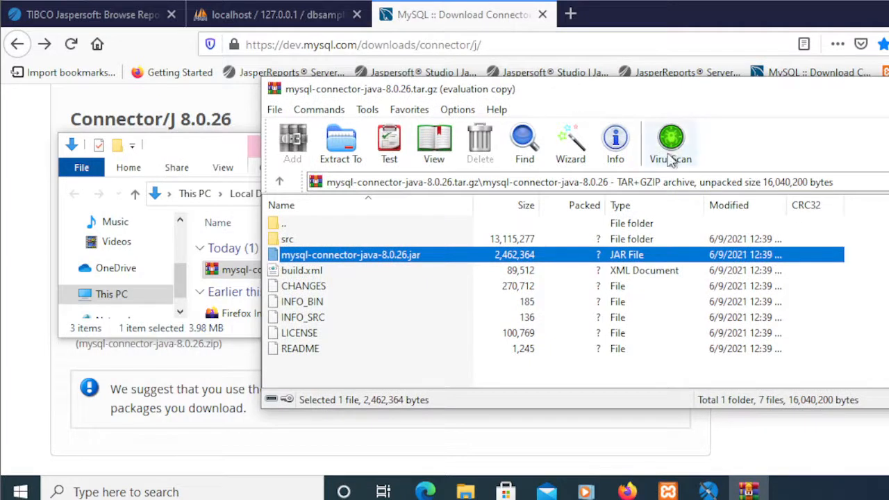
pyautogui.moveTo(888, 263); pyautogui.dragTo(851, 263)
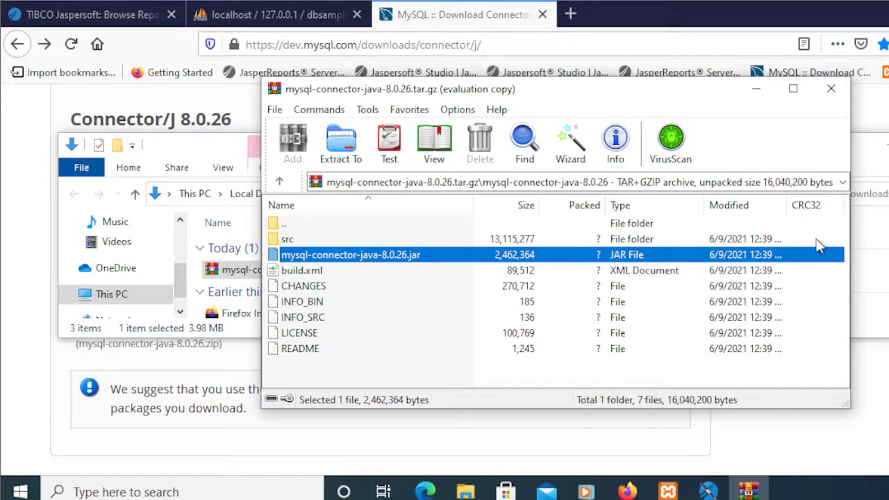
pyautogui.click(123, 295)
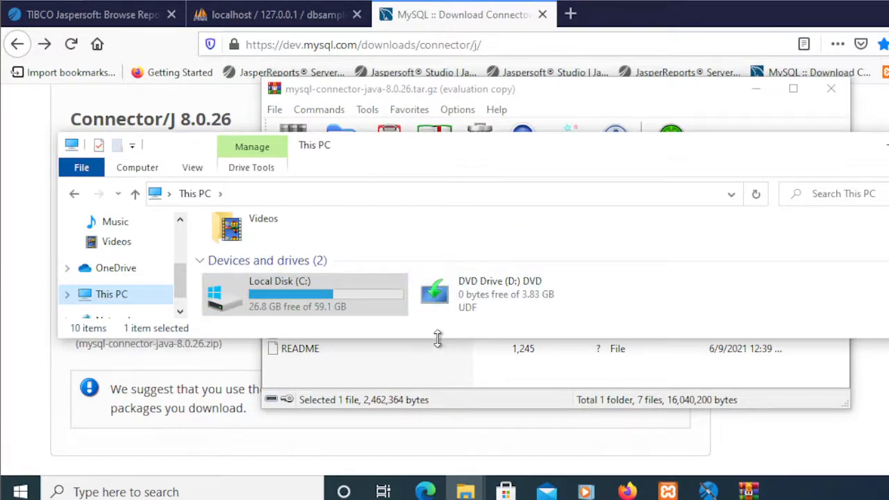
pyautogui.moveTo(437, 338); pyautogui.dragTo(434, 406)
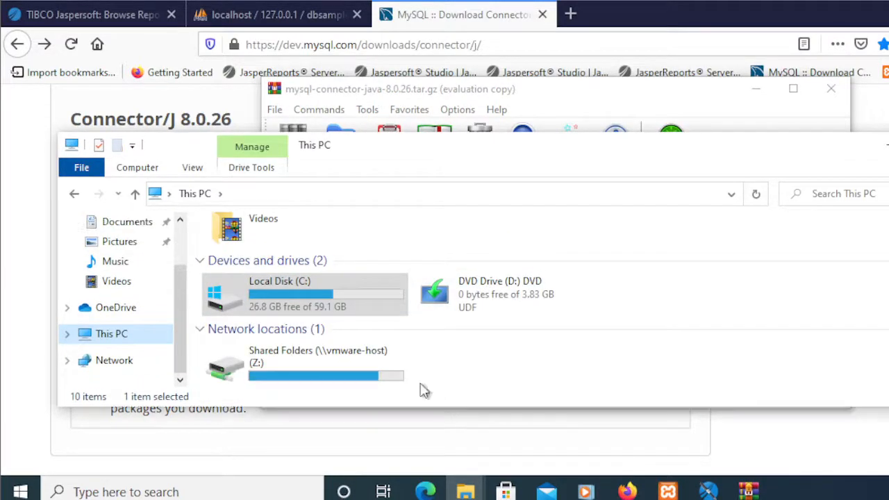
pyautogui.doubleClick(285, 293)
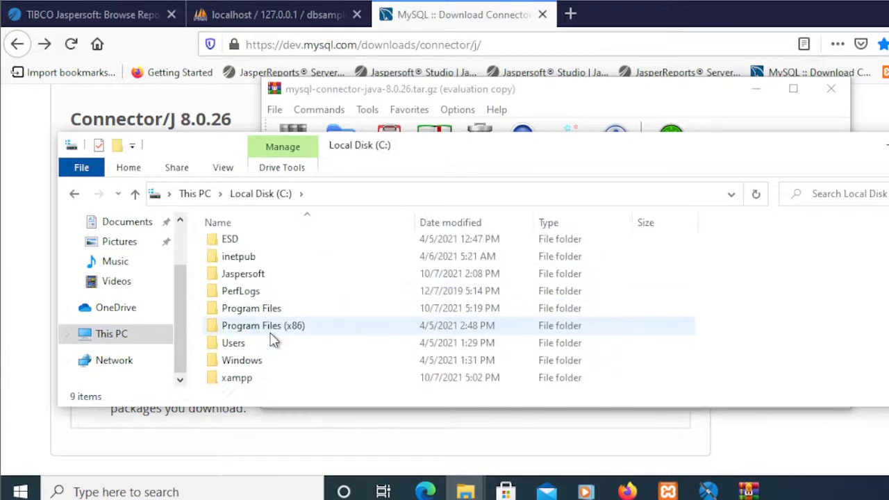
pyautogui.rightClick(199, 352)
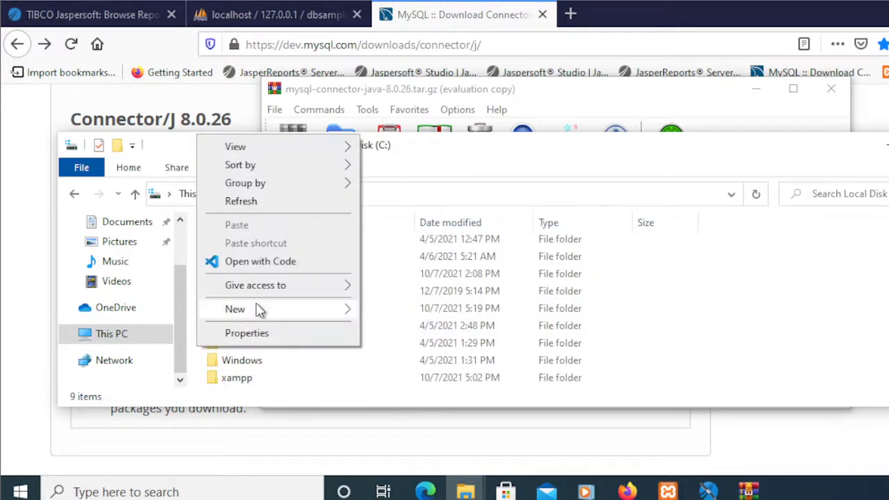
pyautogui.moveTo(262, 308)
pyautogui.click(414, 313)
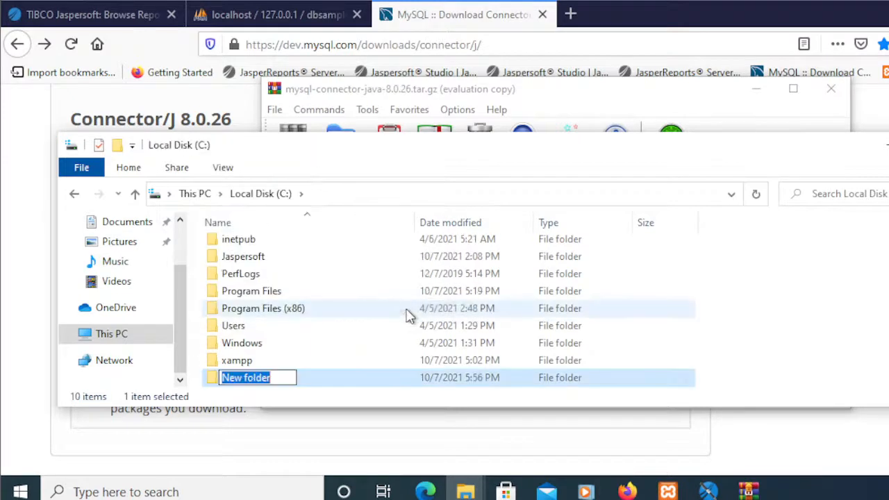
pyautogui.write('JDBC')
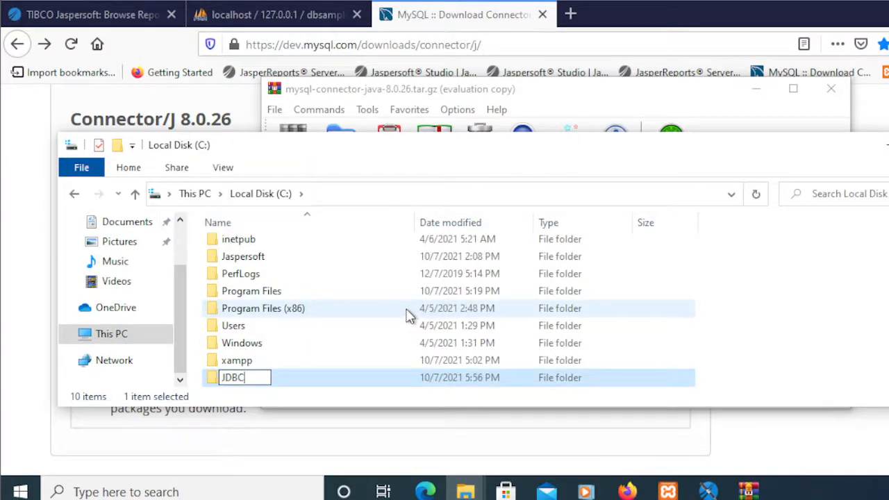
pyautogui.press('Return')
pyautogui.press('Return')
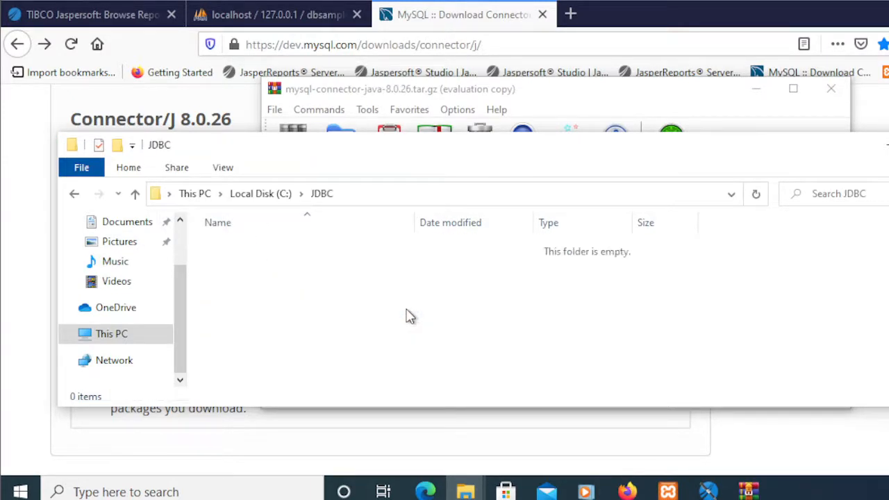
pyautogui.click(369, 200)
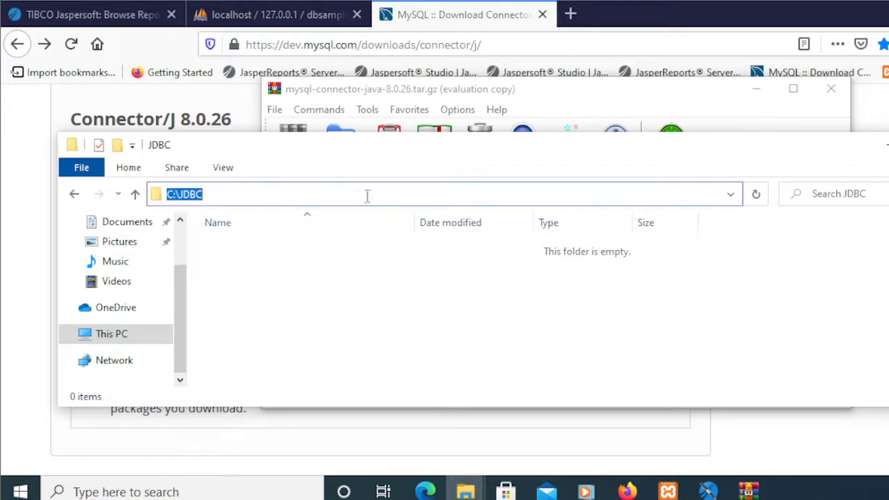
# - Extract mysql-connector-java-8.0.26.jar from the archive into C:\JDBC and close the archive window
pyautogui.click(650, 101)
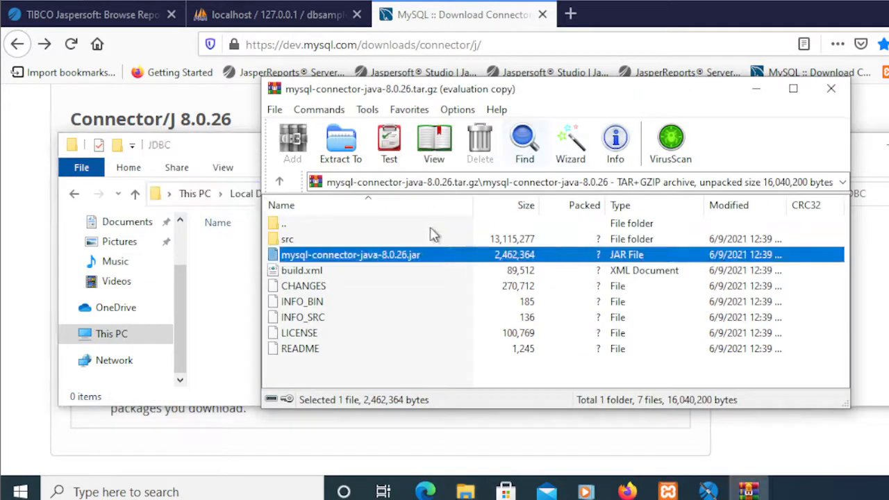
pyautogui.moveTo(415, 258); pyautogui.dragTo(226, 285)
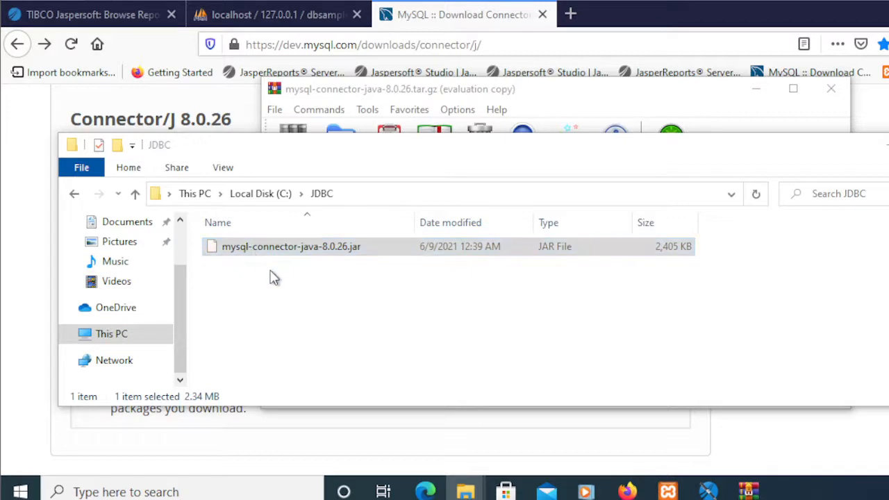
pyautogui.doubleClick(318, 248)
pyautogui.click(831, 88)
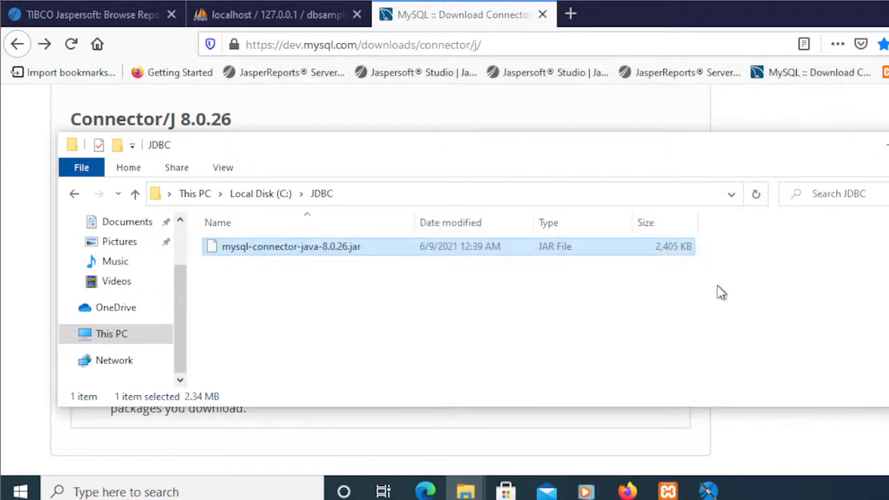
# - Switch back to Jaspersoft Studio and dismiss the exception message over the Sample DB data adapter wizard
pyautogui.click(709, 479)
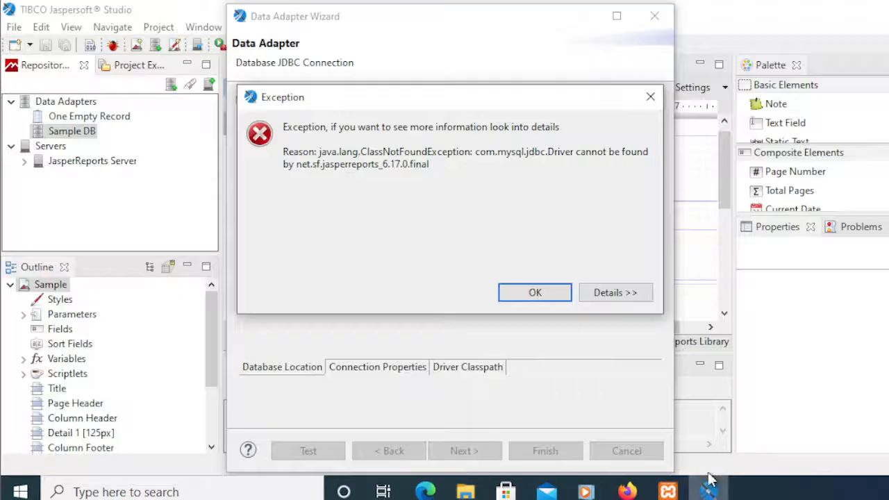
pyautogui.click(519, 293)
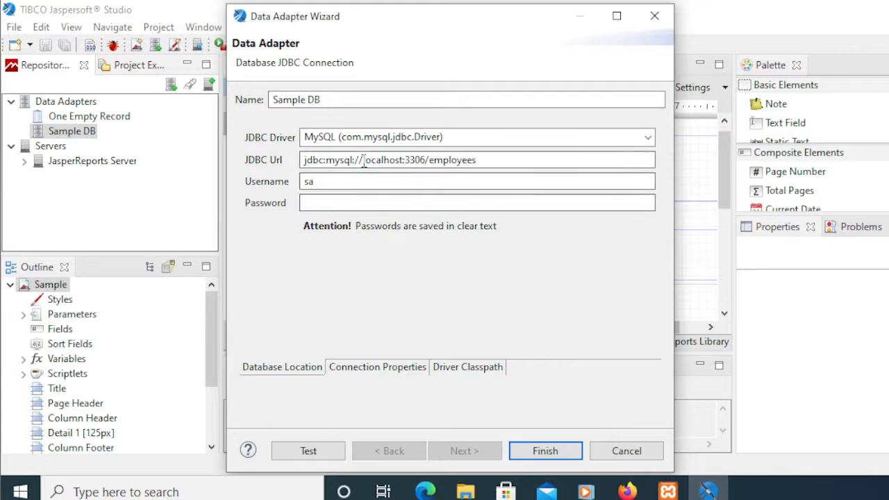
# - Add C:\JDBC\mysql-connector-java-8.0.26.jar to the Sample DB adapter's driver classpath and test the connection
pyautogui.click(464, 373)
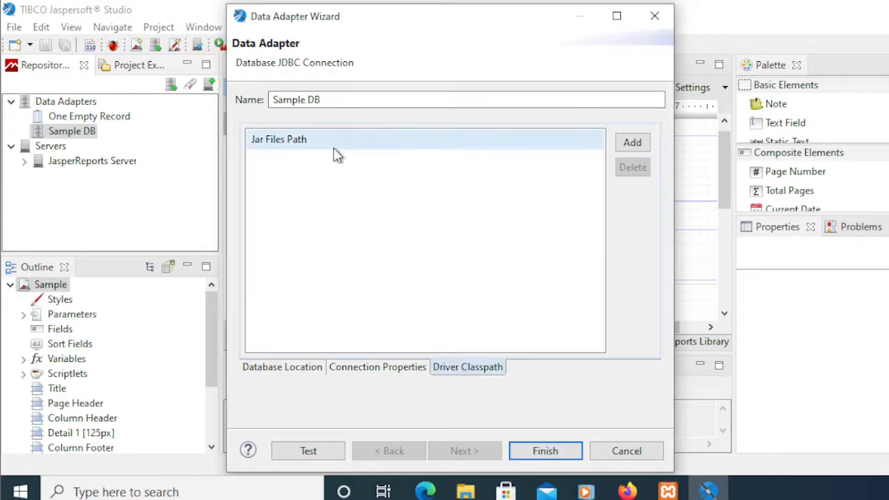
pyautogui.click(633, 143)
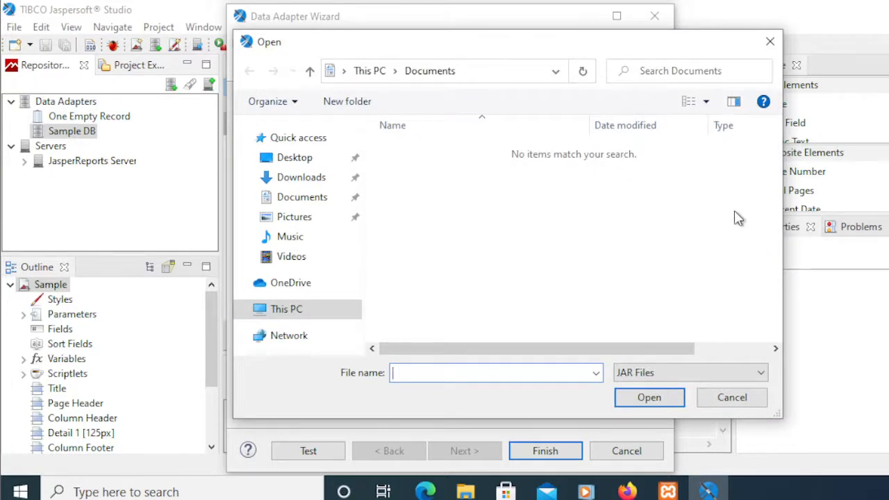
pyautogui.click(295, 312)
pyautogui.scroll(-3, 550, 199)
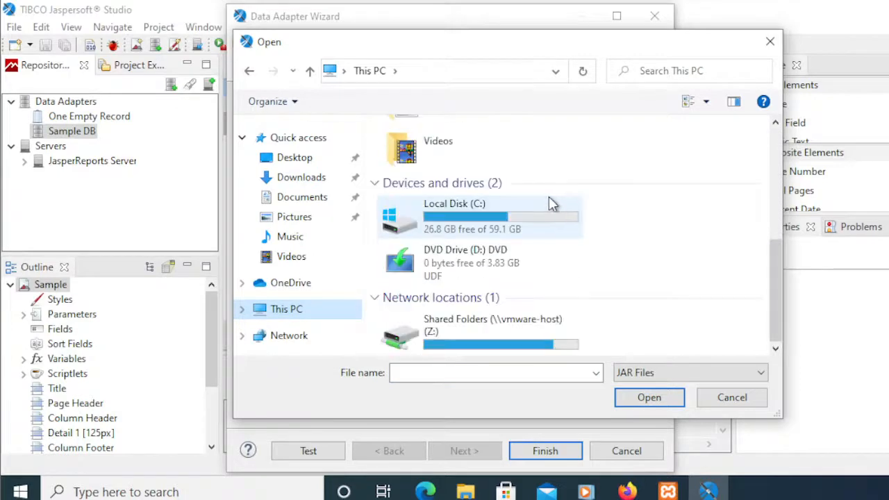
pyautogui.click(444, 216)
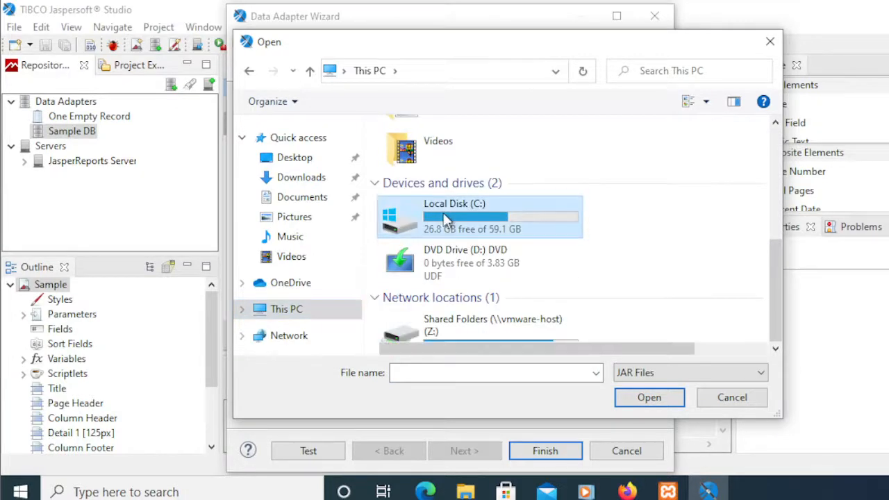
pyautogui.doubleClick(443, 212)
pyautogui.click(444, 213)
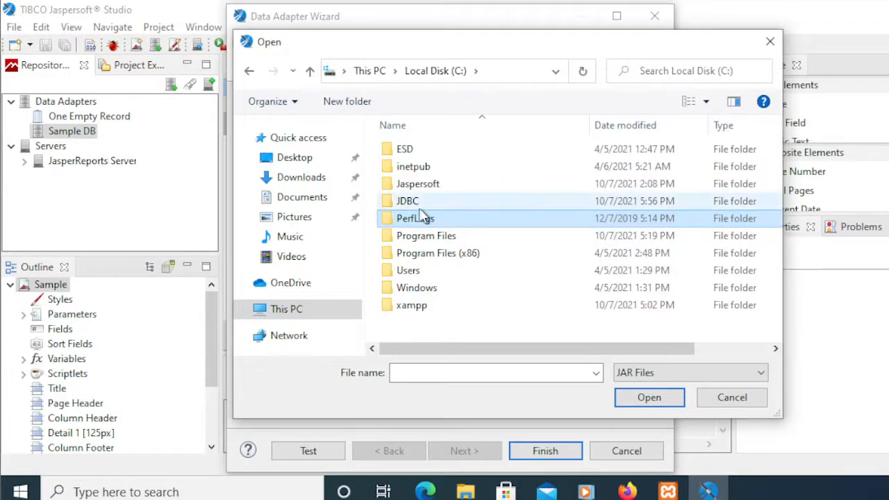
pyautogui.doubleClick(398, 206)
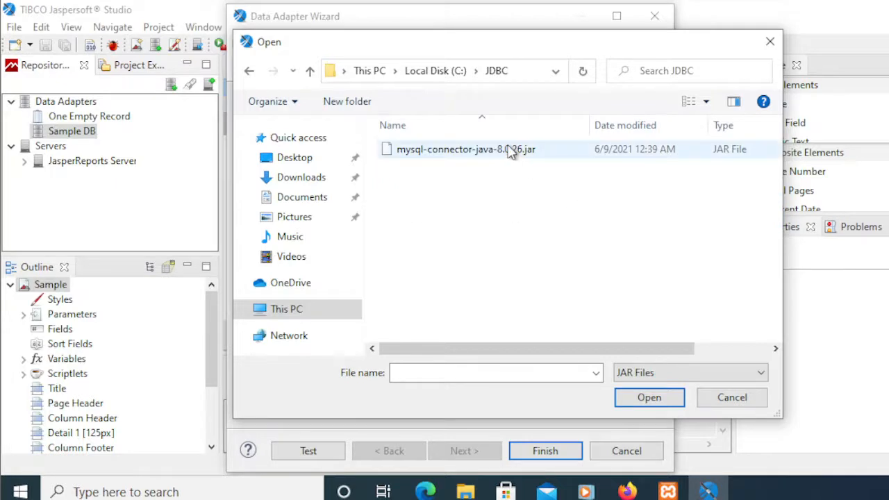
pyautogui.click(510, 151)
pyautogui.click(647, 399)
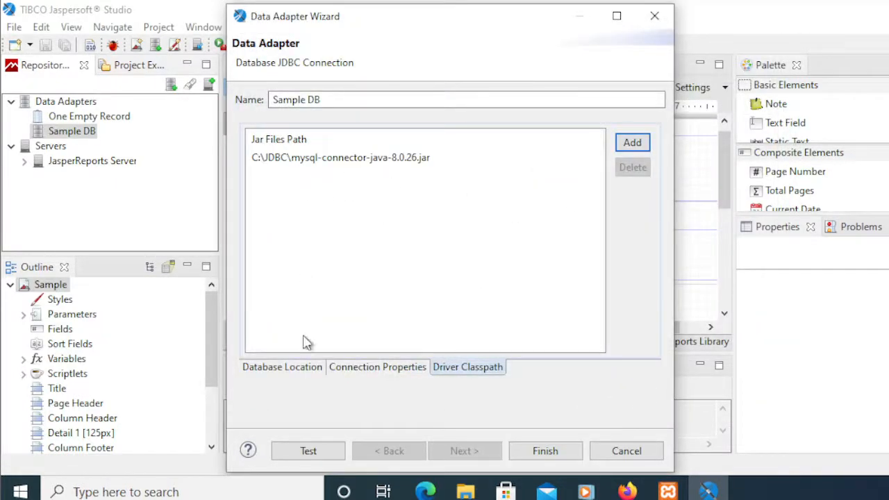
pyautogui.click(307, 450)
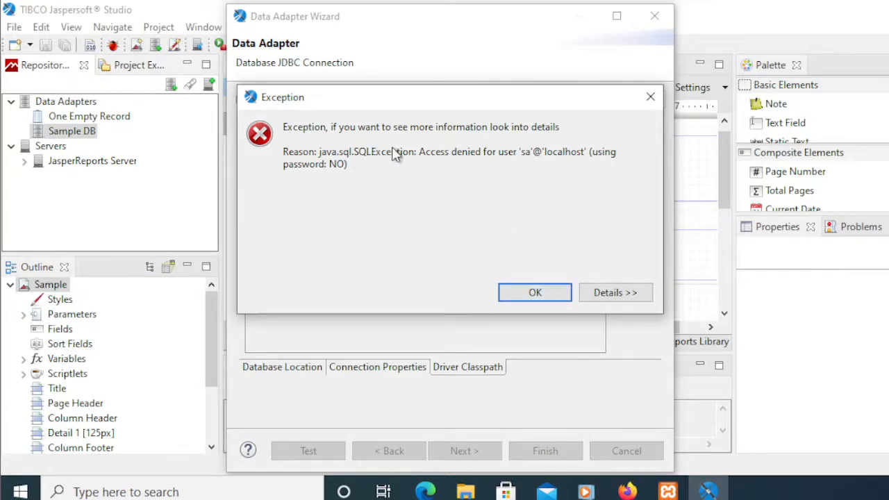
pyautogui.click(525, 295)
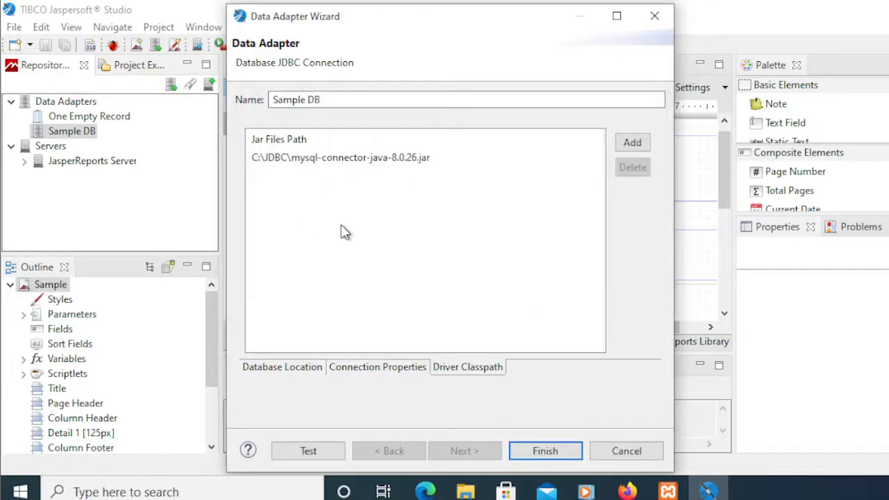
# - Set the adapter's database username to root and test the connection again
pyautogui.click(284, 370)
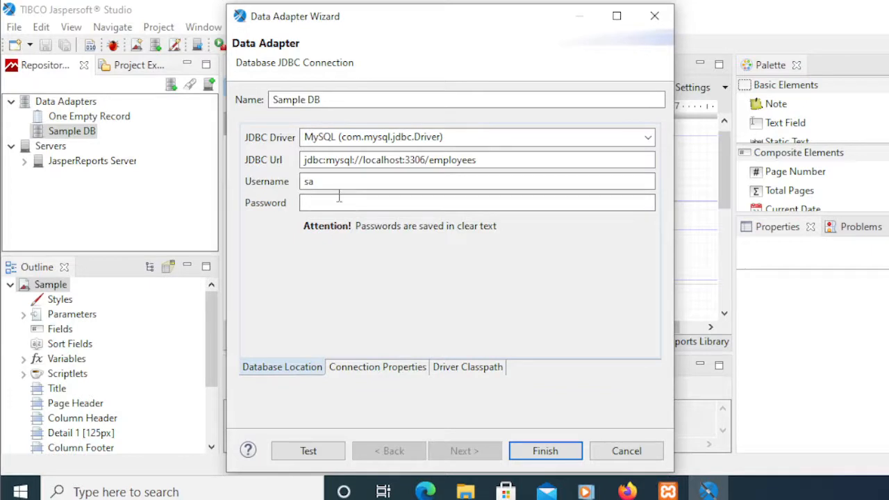
pyautogui.moveTo(338, 182); pyautogui.dragTo(253, 180)
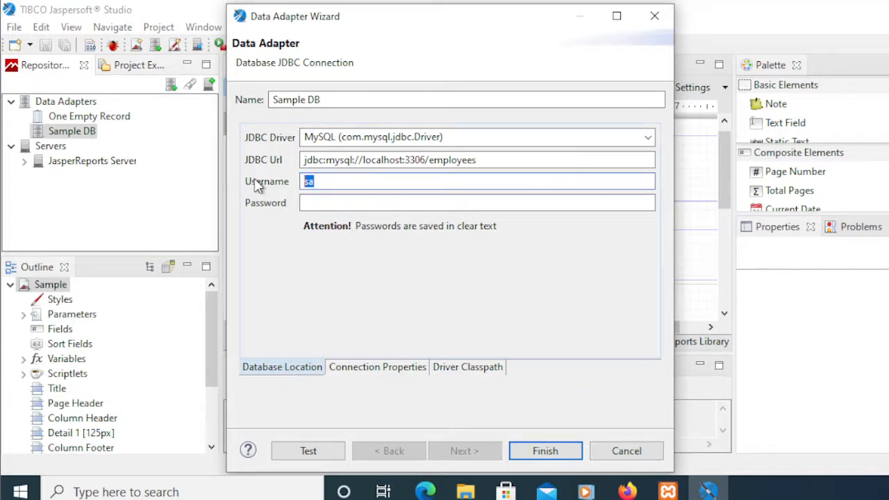
pyautogui.write('root')
pyautogui.click(310, 452)
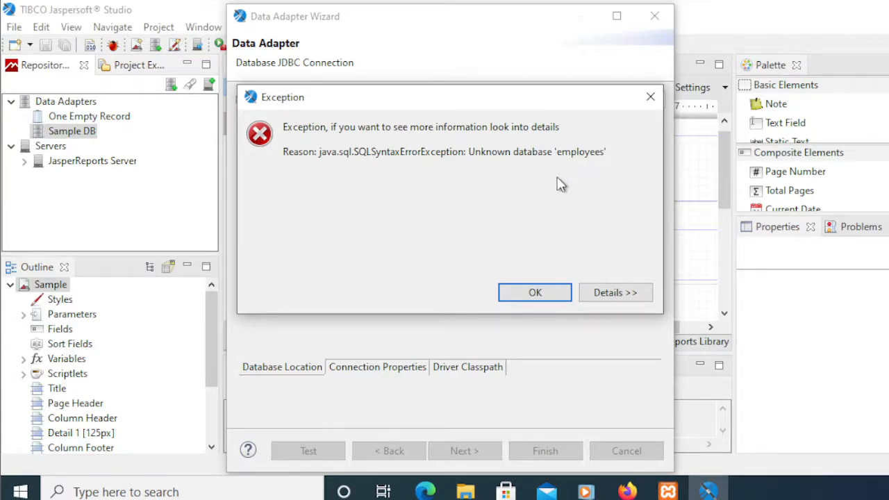
# - Check the database name in phpMyAdmin in Firefox and change the adapter's JDBC URL to jdbc:mysql://localhost:3306/dbsample
pyautogui.click(628, 492)
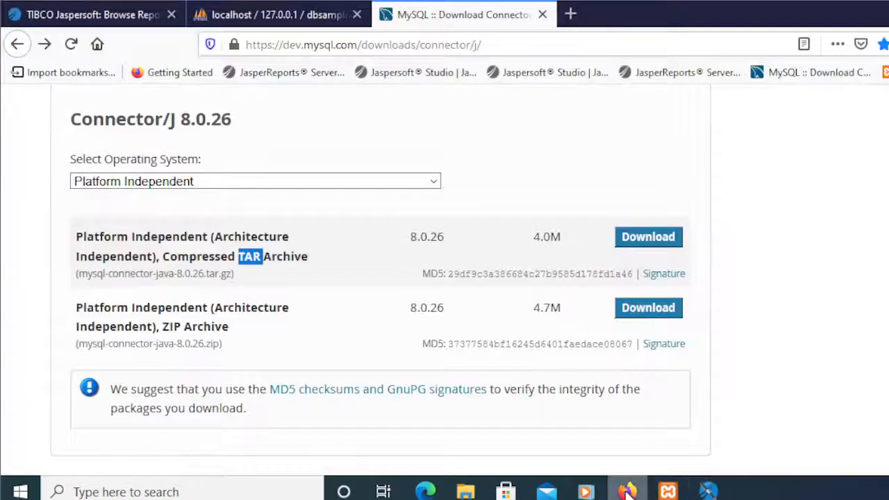
pyautogui.click(291, 23)
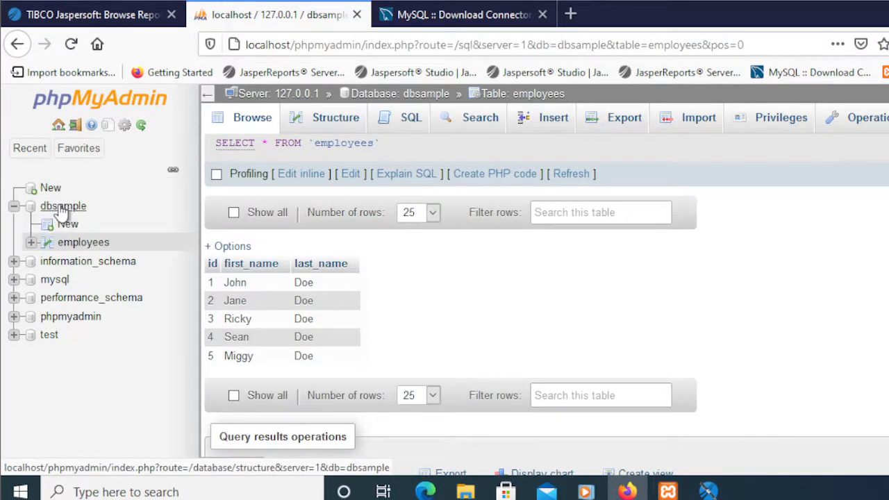
pyautogui.click(708, 492)
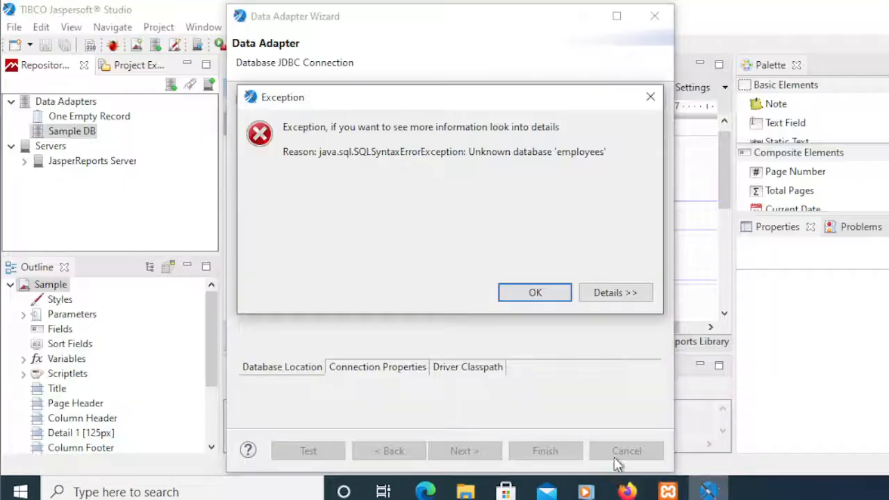
pyautogui.click(534, 292)
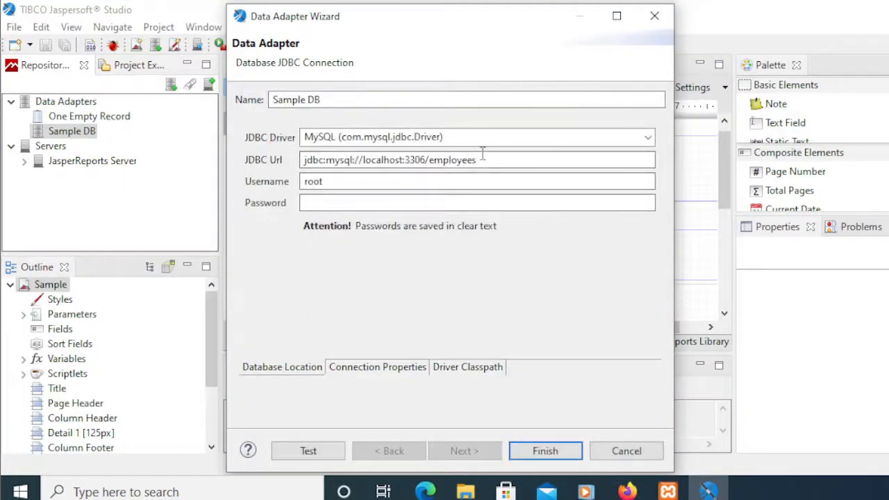
pyautogui.moveTo(482, 158); pyautogui.dragTo(429, 160)
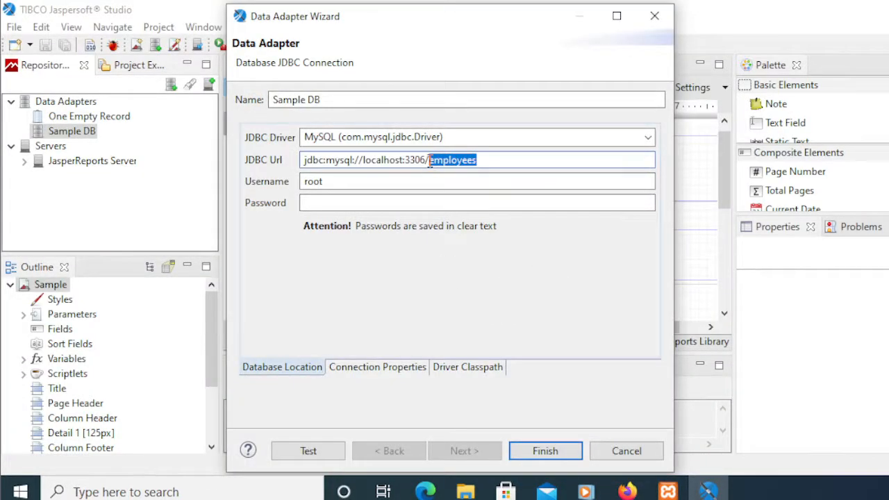
pyautogui.write('dbsa')
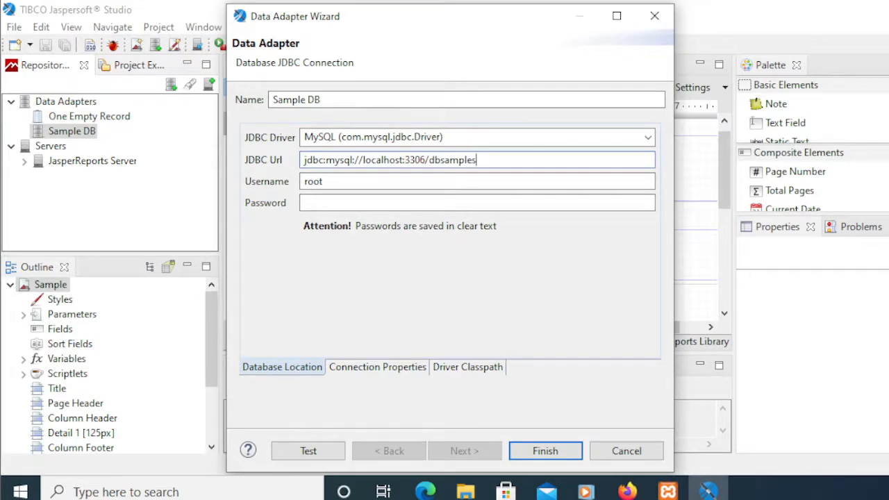
pyautogui.click(627, 492)
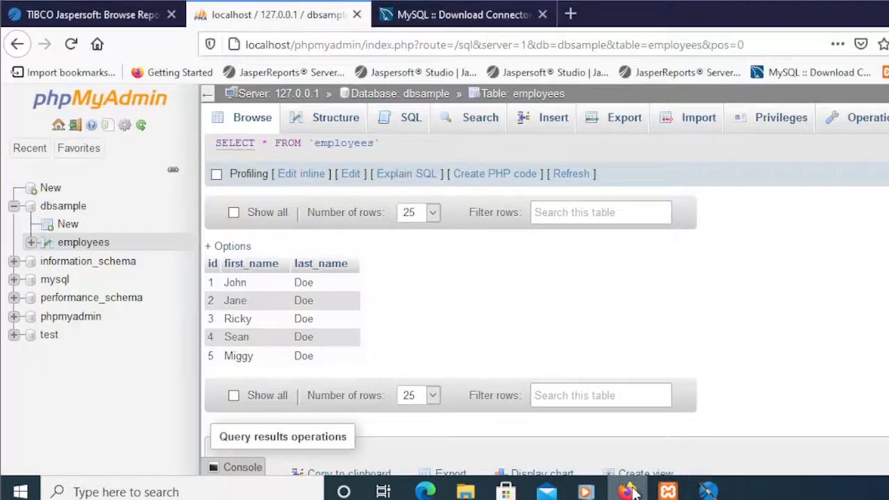
pyautogui.click(629, 492)
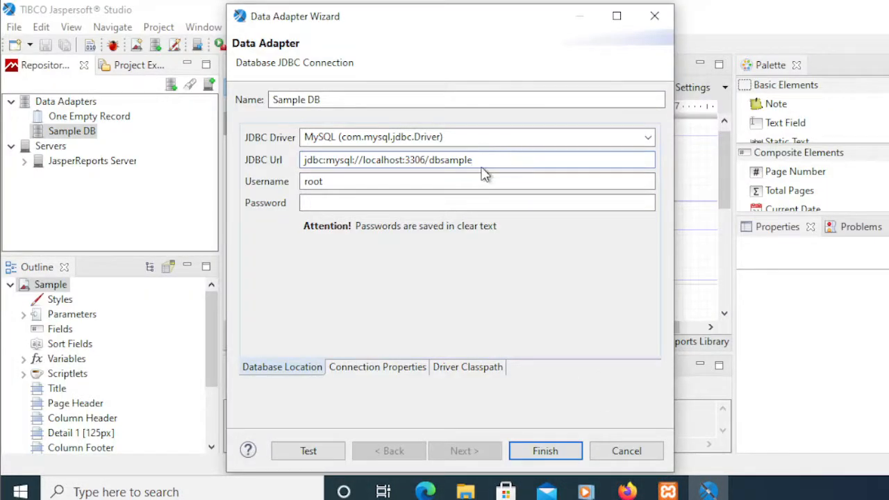
# - Test the connection to dbsample and finish the Sample DB data adapter wizard
pyautogui.click(308, 451)
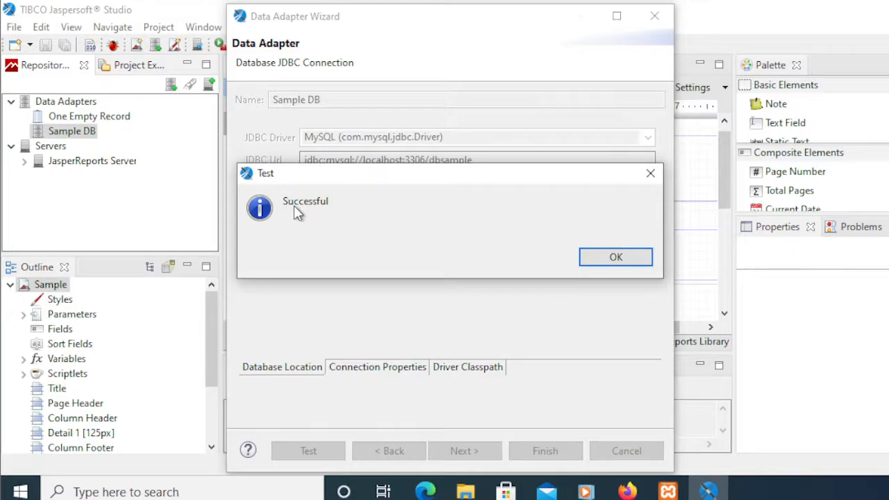
pyautogui.click(615, 255)
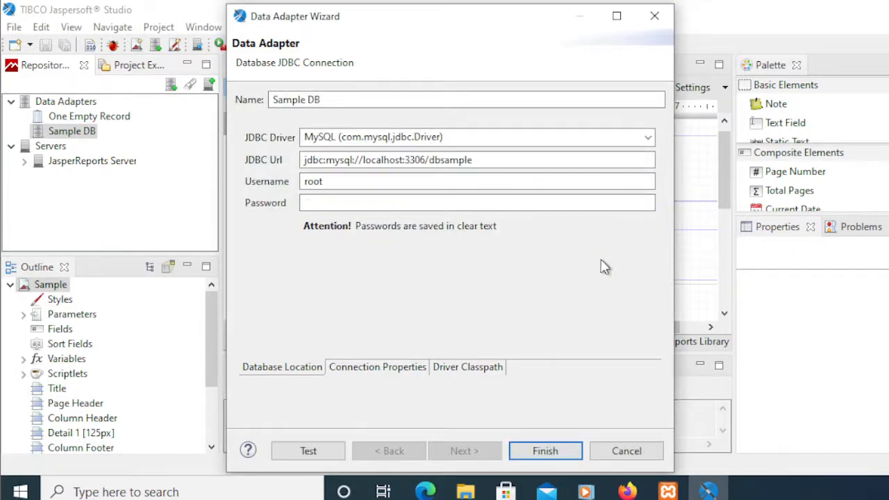
pyautogui.click(569, 449)
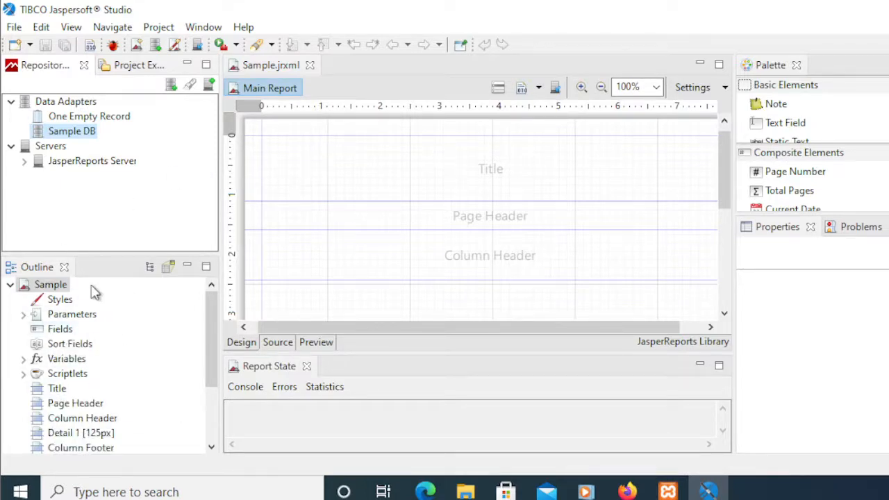
# - Open the Dataset and Query dialog for the Sample report
pyautogui.rightClick(44, 285)
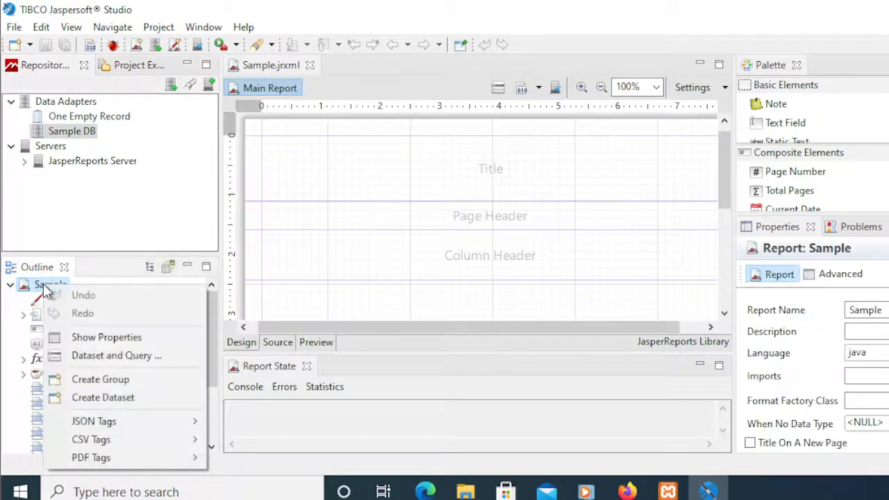
pyautogui.click(117, 356)
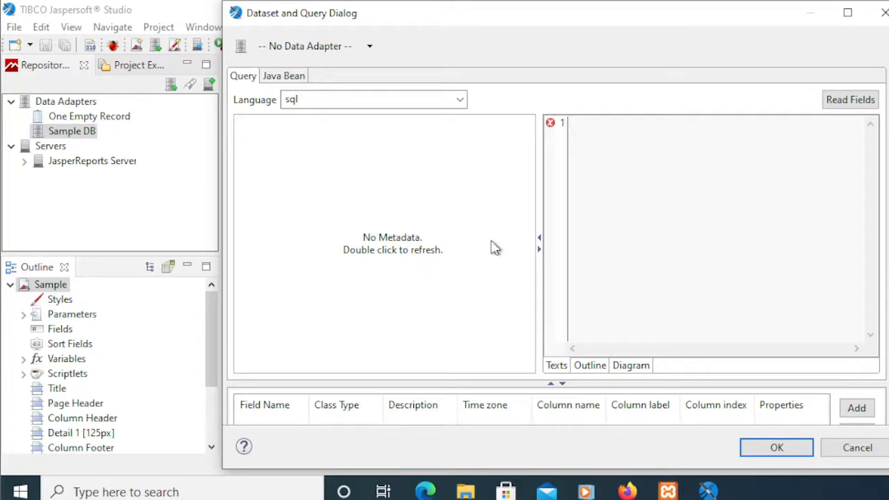
pyautogui.click(349, 98)
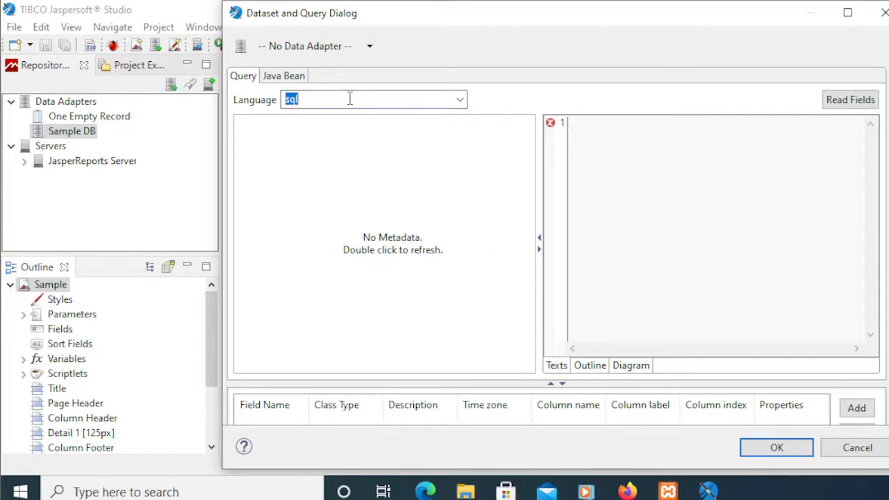
pyautogui.click(460, 102)
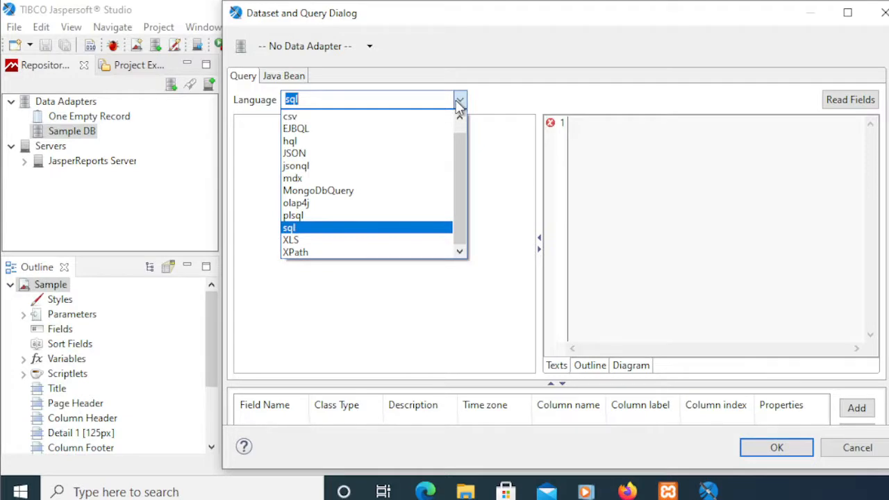
pyautogui.click(382, 217)
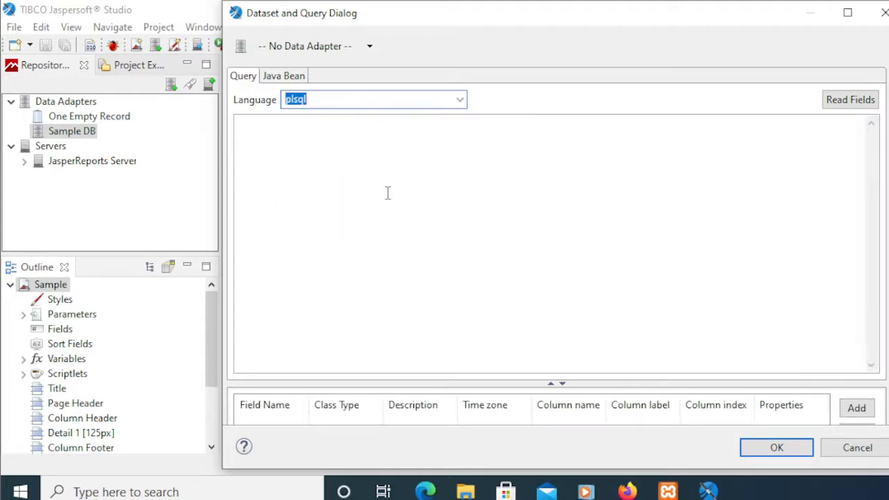
pyautogui.click(461, 104)
pyautogui.click(347, 229)
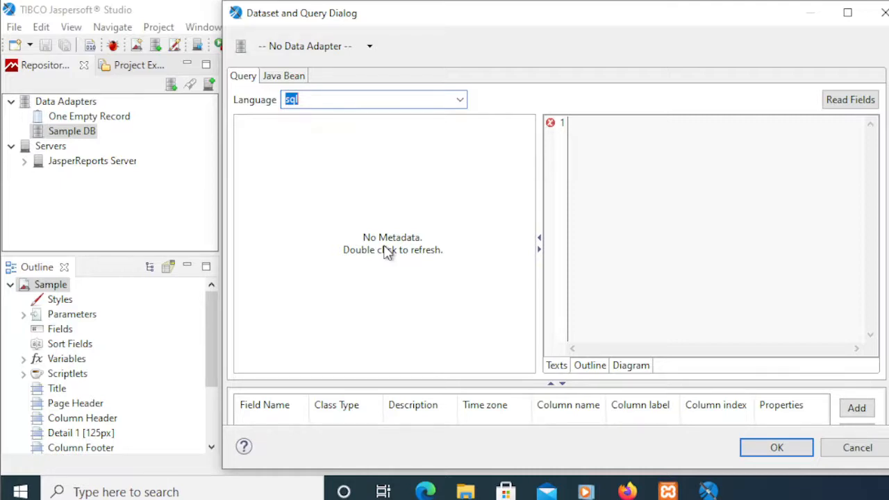
pyautogui.click(292, 79)
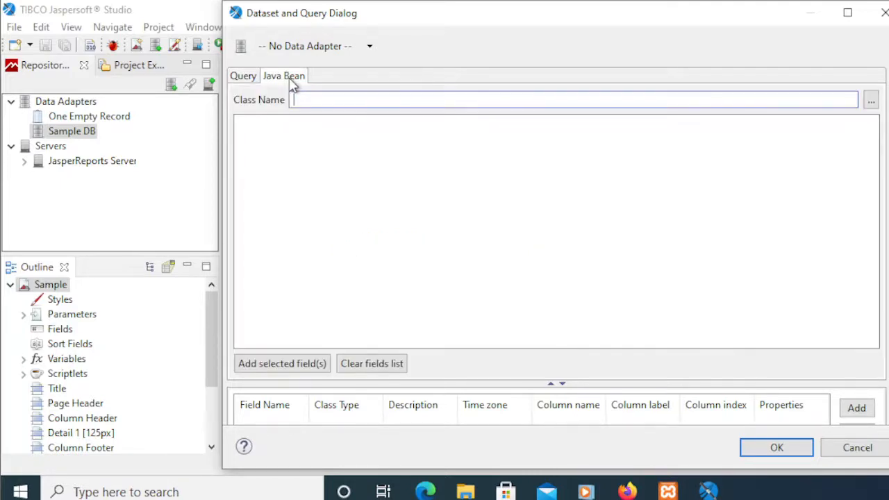
pyautogui.click(245, 76)
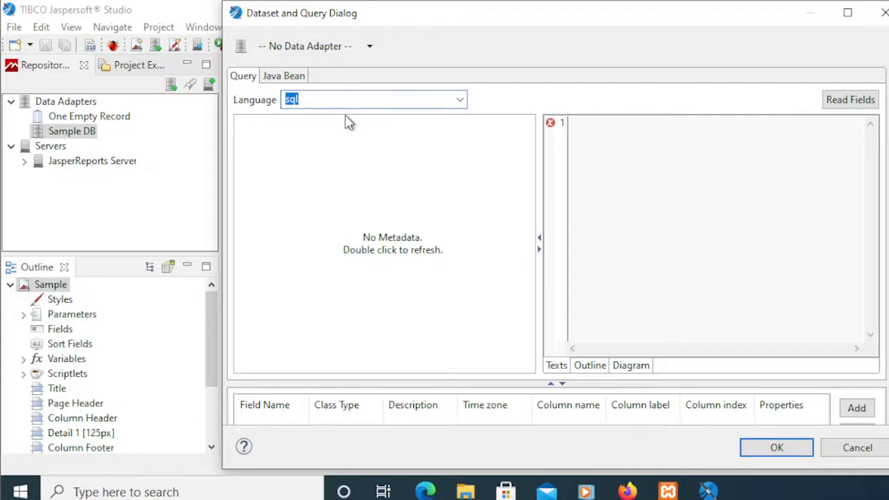
# - Choose the Sample DB JDBC connection as the data adapter for the report's dataset query
pyautogui.click(370, 47)
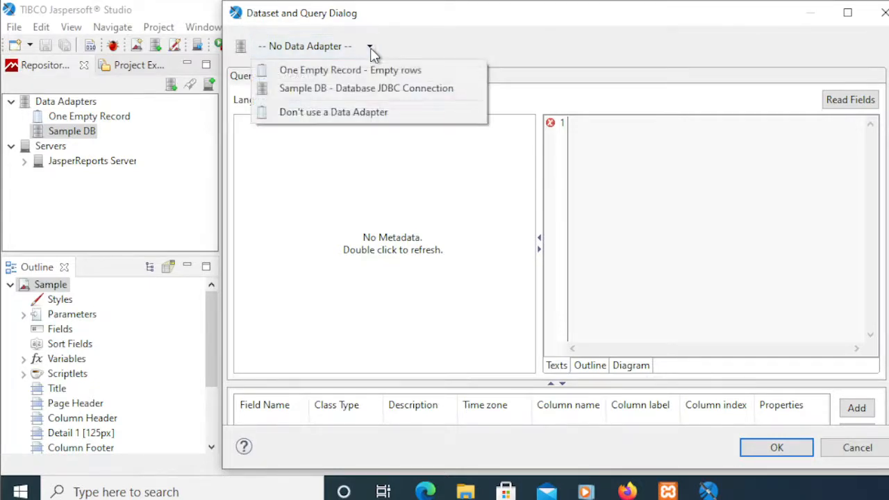
pyautogui.click(318, 95)
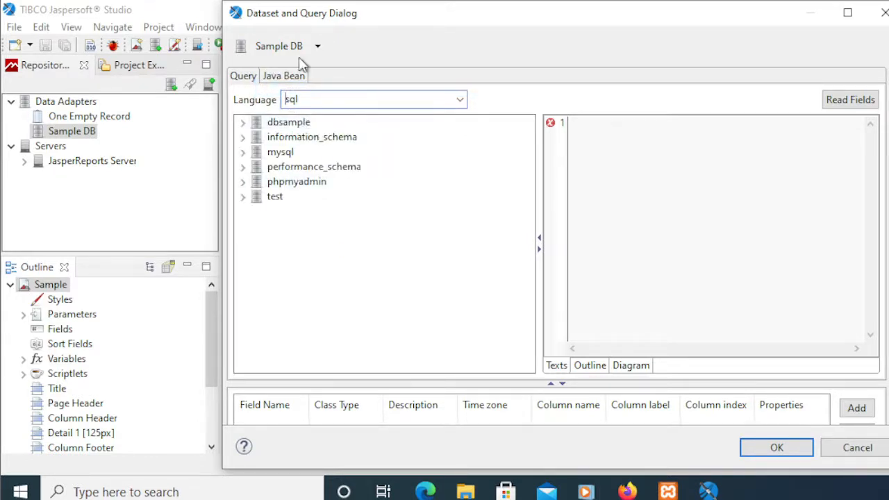
pyautogui.click(318, 50)
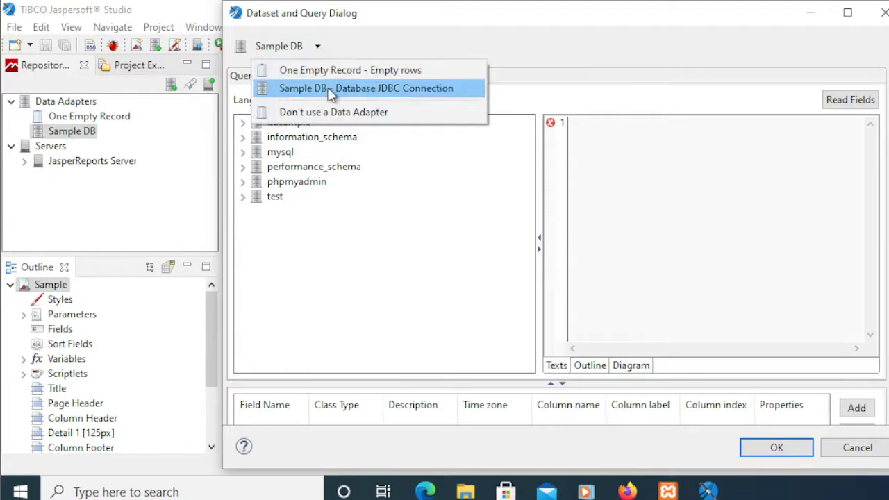
pyautogui.click(381, 269)
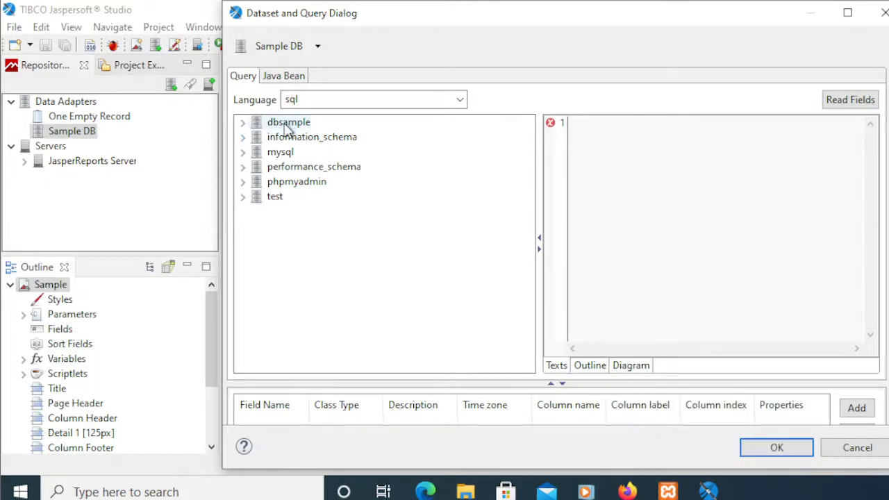
# - Expand dbsample down to the employees table's columns and insert the employees table into the dataset's SQL query text
pyautogui.doubleClick(254, 123)
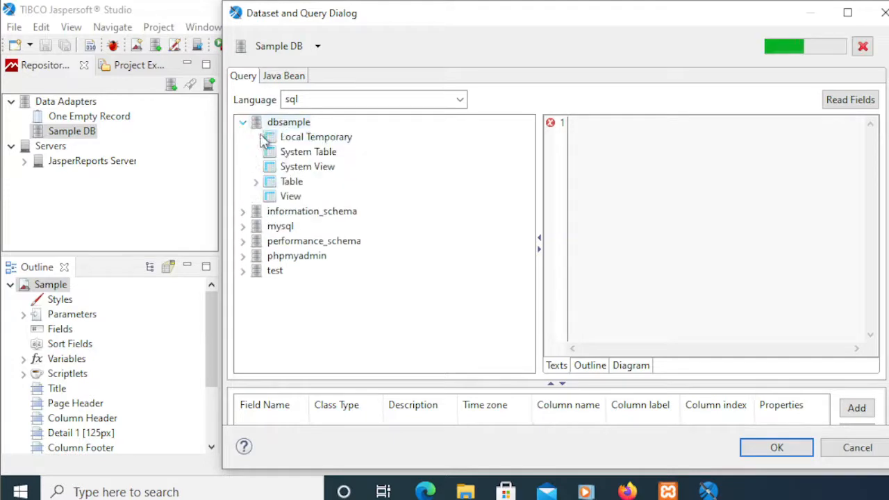
pyautogui.doubleClick(297, 182)
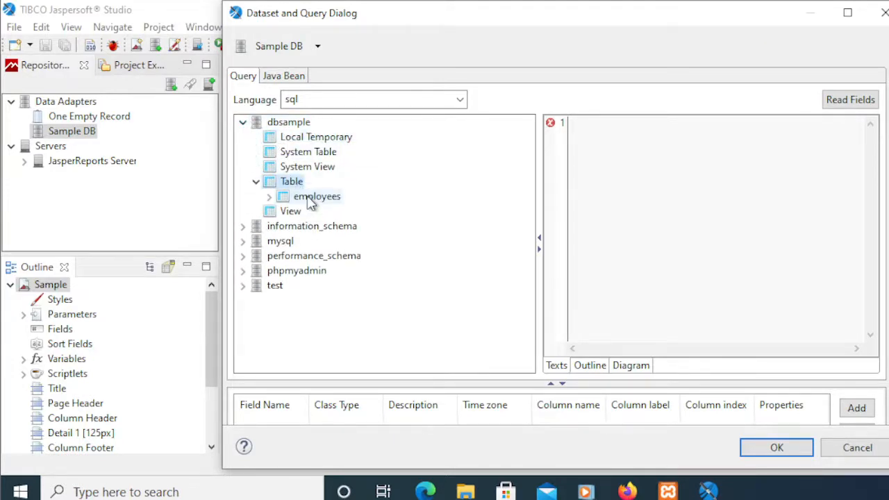
pyautogui.doubleClick(312, 197)
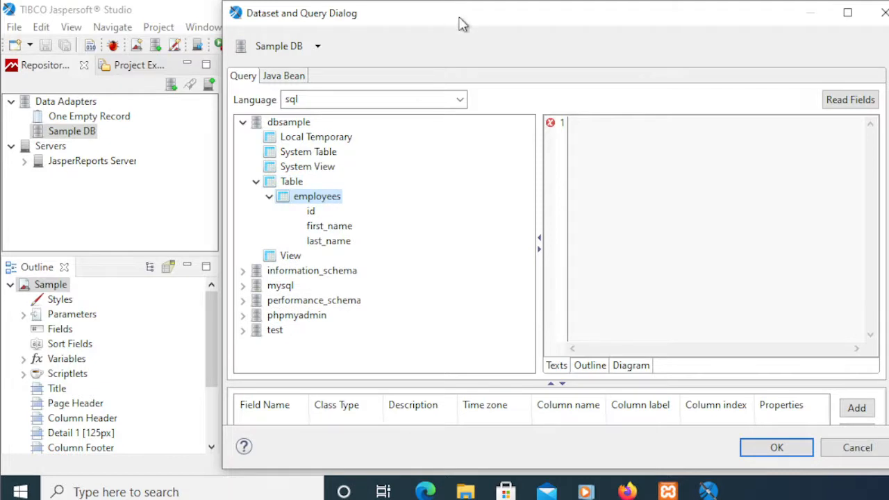
pyautogui.moveTo(463, 22); pyautogui.dragTo(419, 21)
pyautogui.moveTo(285, 199); pyautogui.dragTo(576, 166)
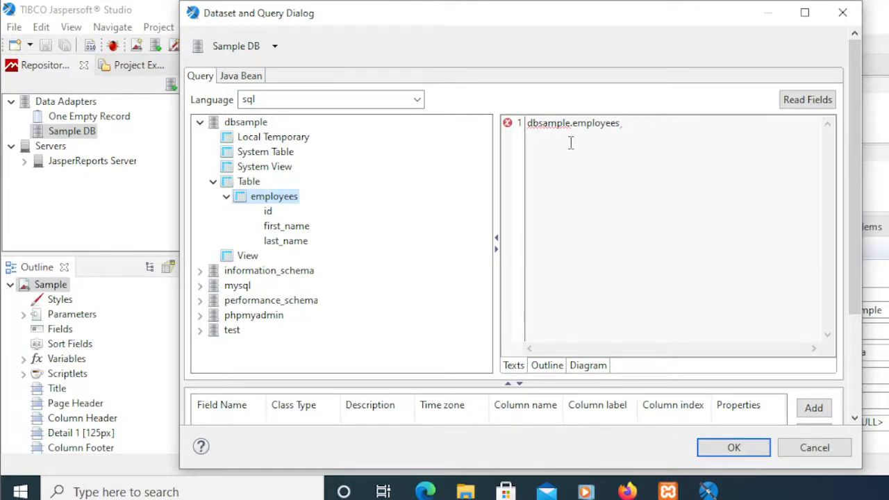
# - Remove the dbsample prefix from the table name and complete the SQL query as select * from employees
pyautogui.click(571, 143)
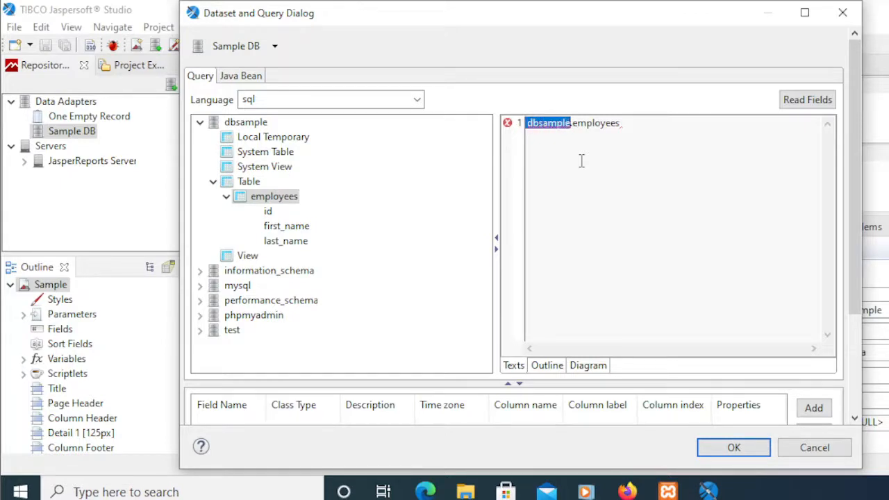
pyautogui.press('BackSpace')
pyautogui.press('Delete')
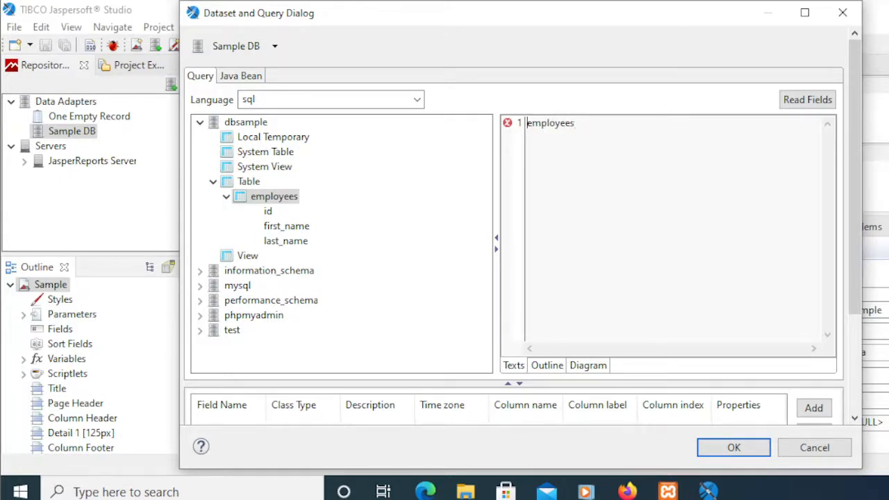
pyautogui.write('selec')
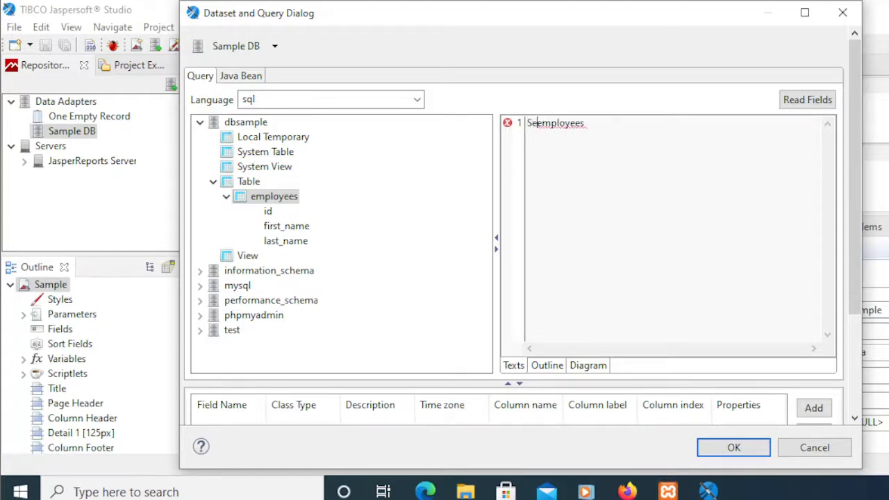
pyautogui.write('t ')
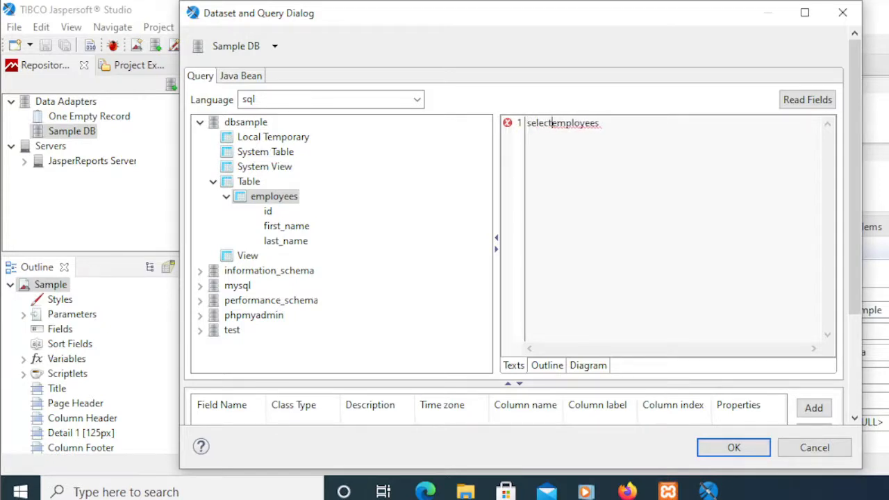
pyautogui.write('* from')
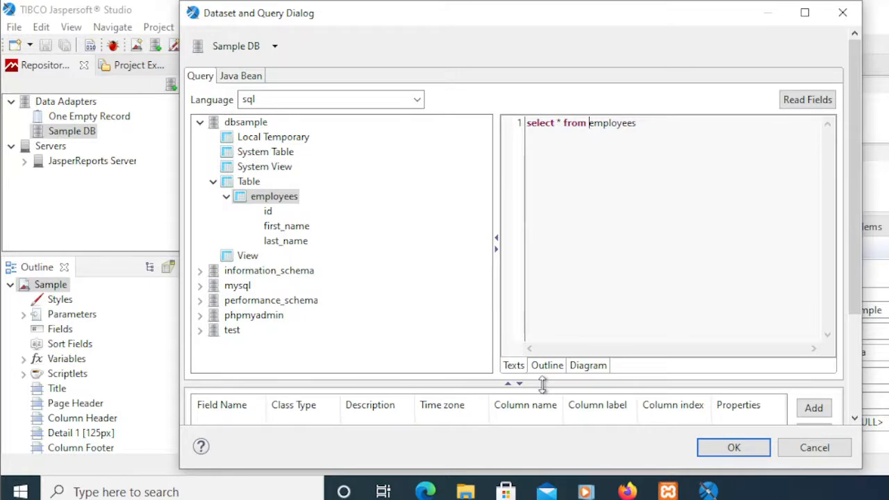
# - Read the fields of the employees query, enlarge the field list to check them, and apply the dataset query to the report
pyautogui.click(809, 107)
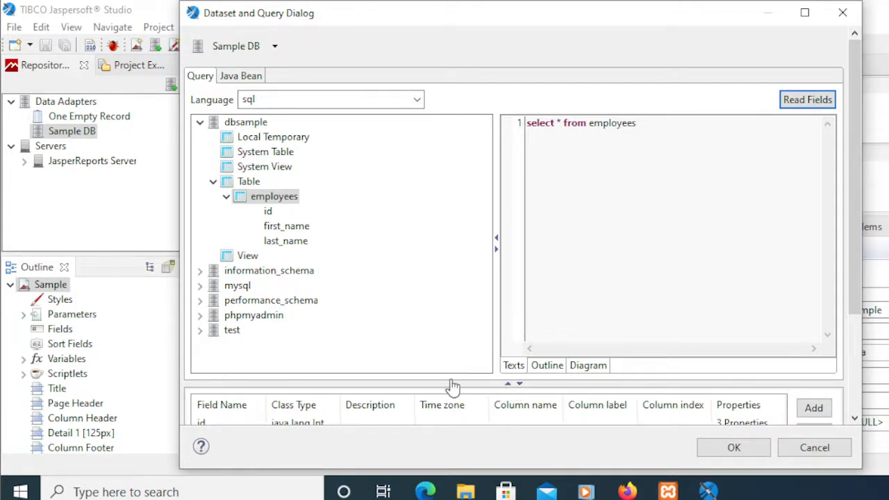
pyautogui.moveTo(459, 382); pyautogui.dragTo(463, 276)
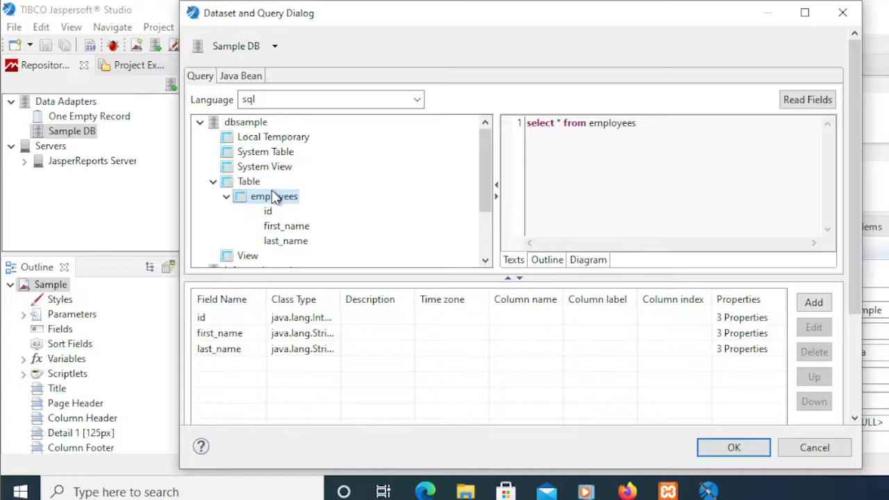
pyautogui.click(649, 130)
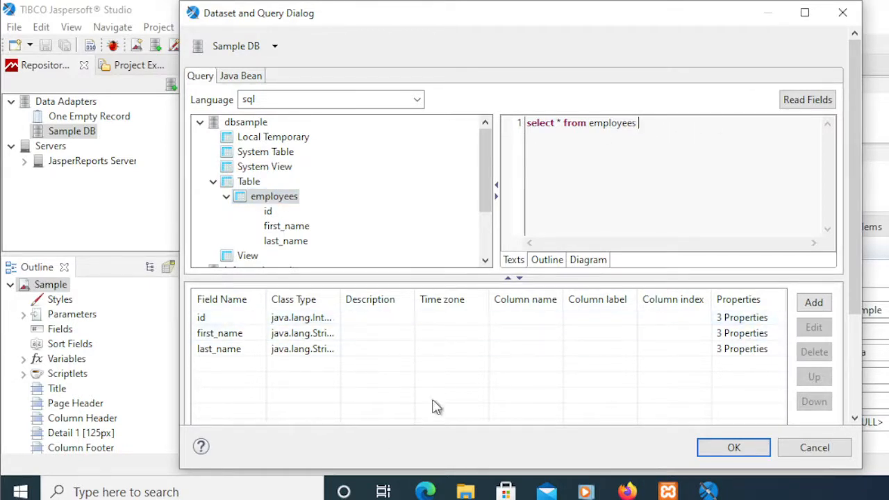
pyautogui.click(720, 449)
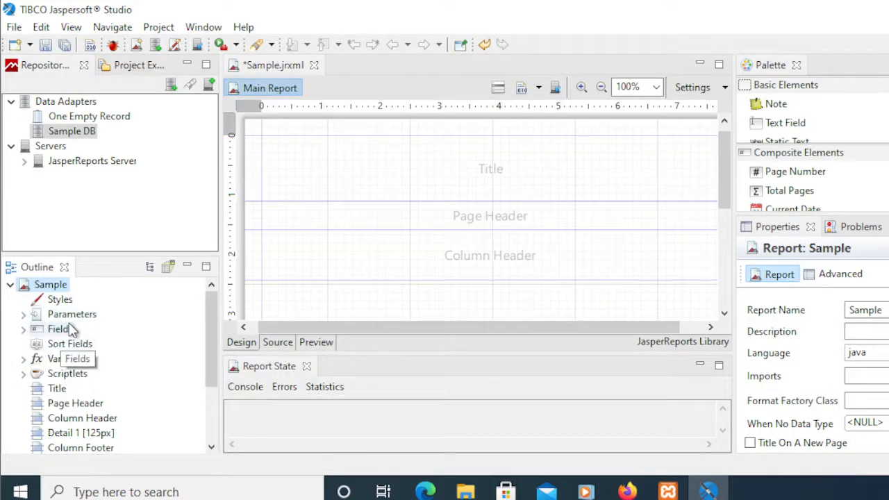
# - Expand the report's Fields in the outline and reduce the heights of the Title and Column Header bands
pyautogui.click(24, 329)
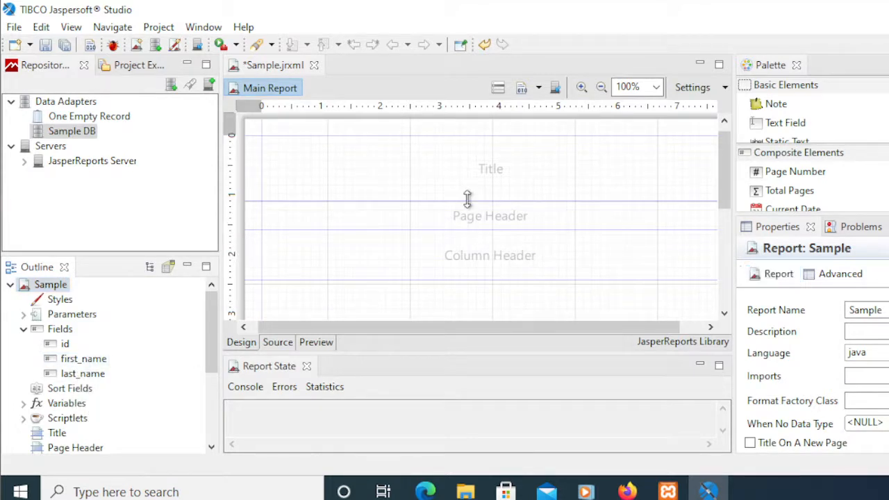
pyautogui.moveTo(468, 199); pyautogui.dragTo(469, 168)
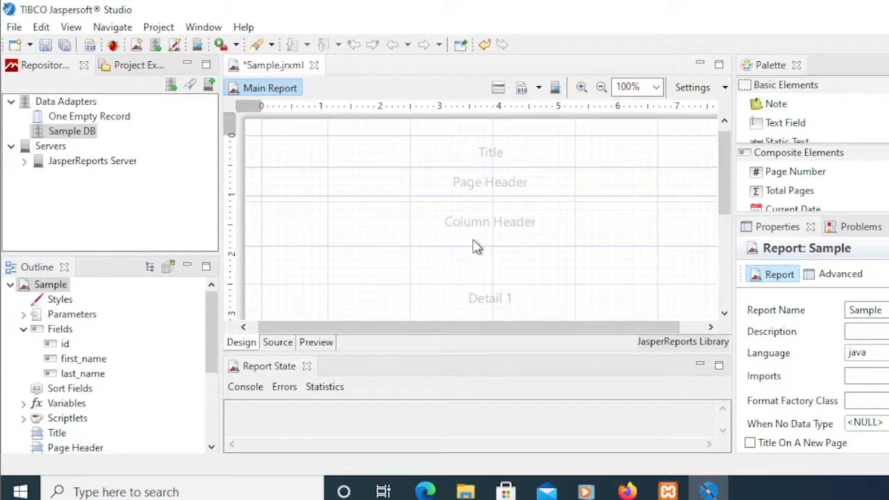
pyautogui.moveTo(481, 245); pyautogui.dragTo(480, 232)
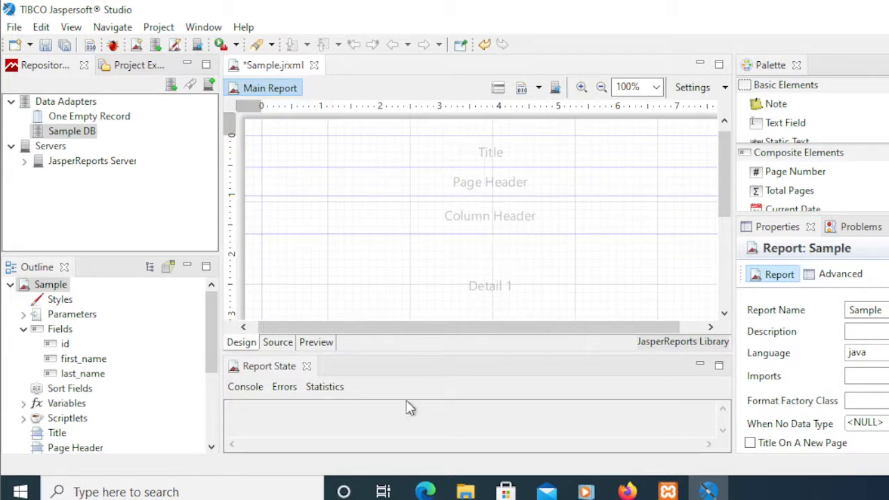
# - Place the first_name field with its column header label in the Detail 1 band at about x 130 px
pyautogui.moveTo(426, 358); pyautogui.dragTo(426, 372)
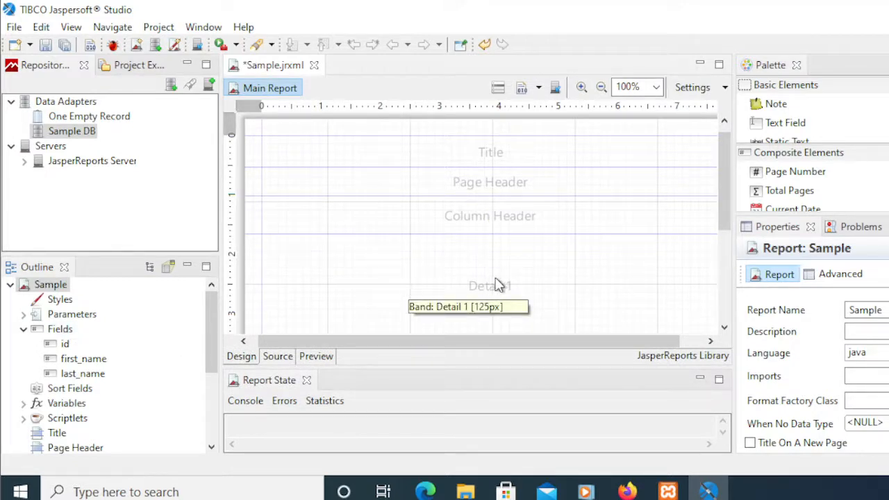
pyautogui.moveTo(728, 182); pyautogui.dragTo(727, 198)
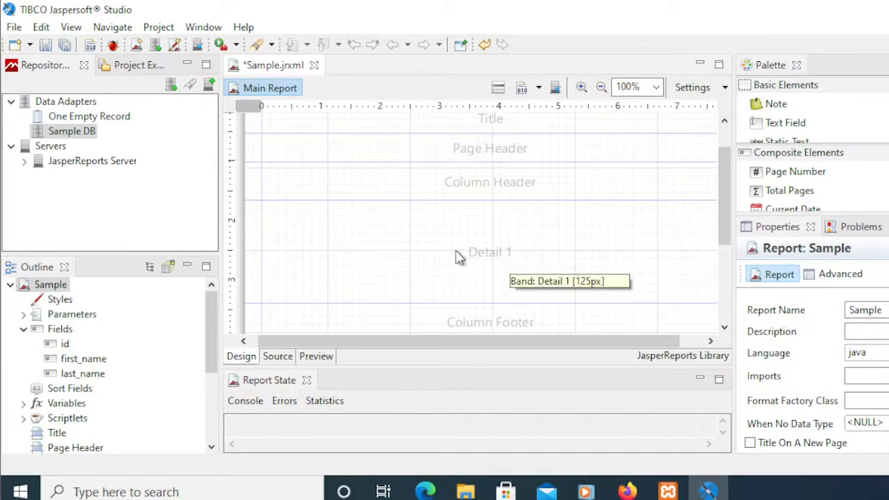
pyautogui.click(89, 360)
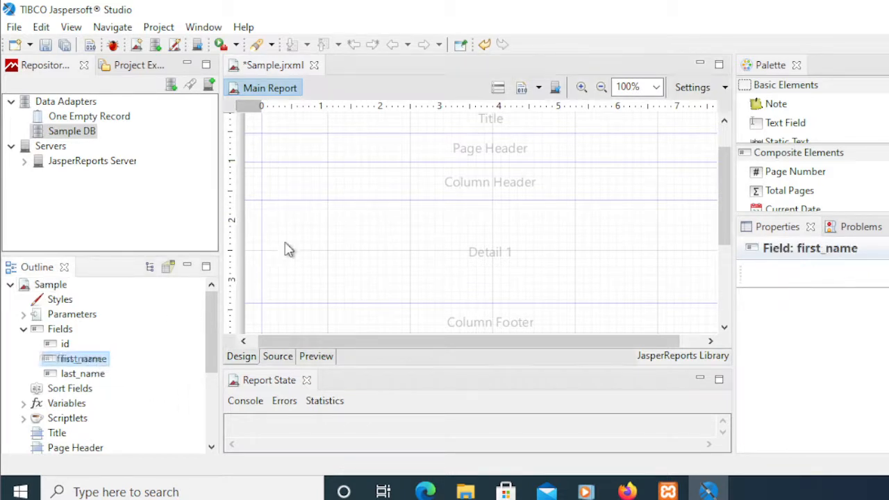
pyautogui.moveTo(289, 250); pyautogui.dragTo(312, 239)
pyautogui.moveTo(372, 226); pyautogui.dragTo(369, 225)
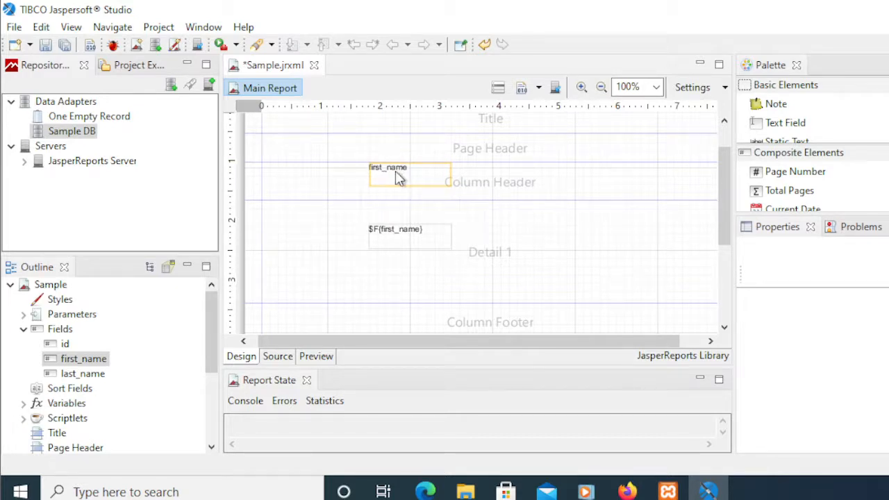
# - Move the $F{first_name} text field to the top edge of Detail 1 and the first_name label slightly lower in Column Header
pyautogui.click(392, 239)
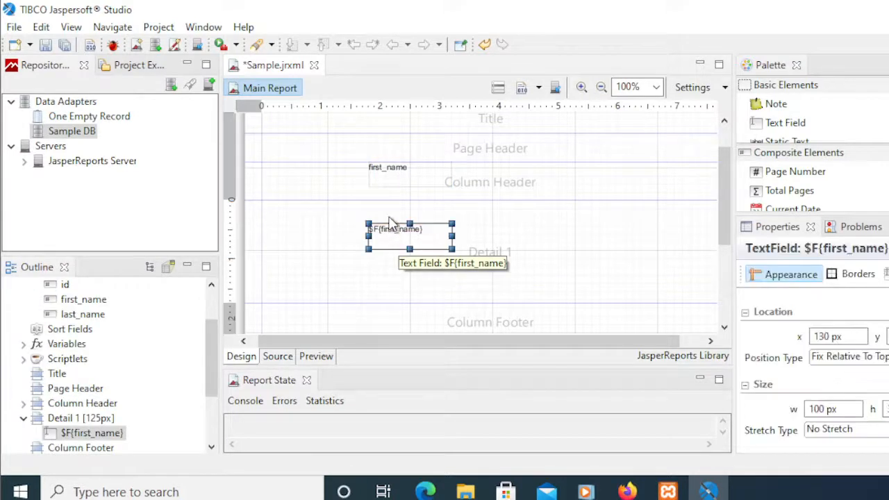
pyautogui.moveTo(394, 230); pyautogui.dragTo(393, 220)
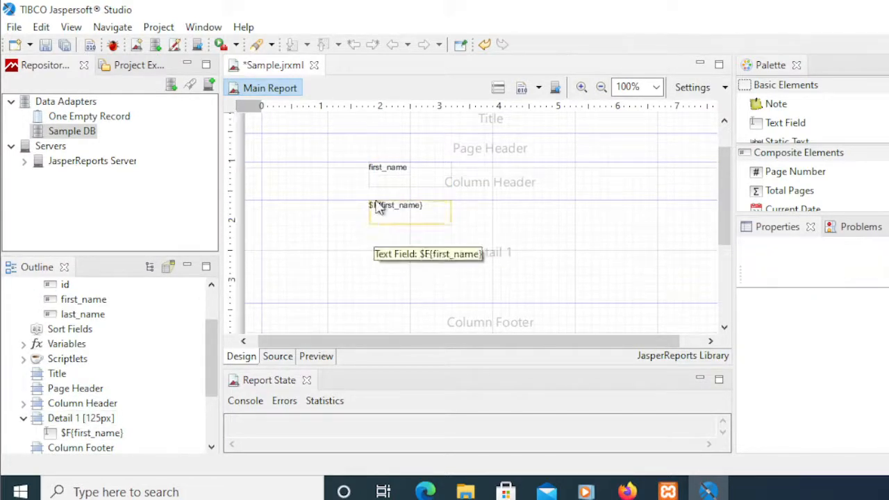
pyautogui.moveTo(388, 170); pyautogui.dragTo(388, 177)
pyautogui.click(381, 237)
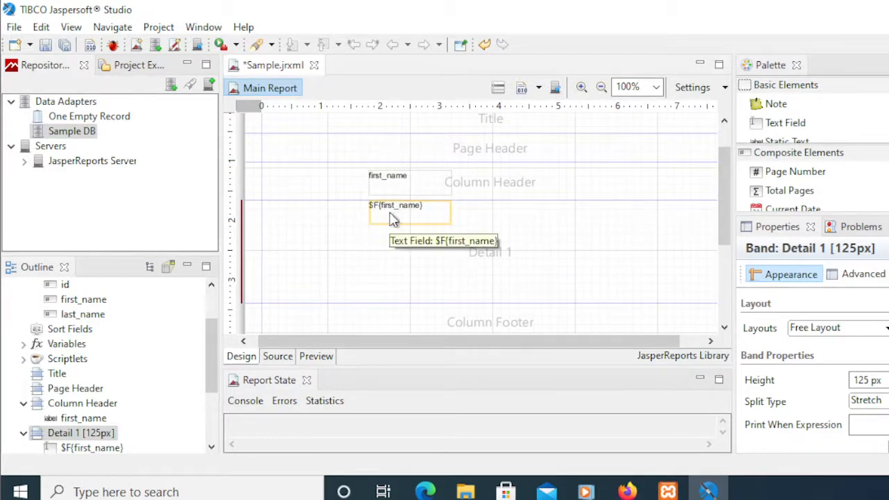
# - Preview the report with the Sample DB adapter and examine the spacing of the first_name rows
pyautogui.click(316, 358)
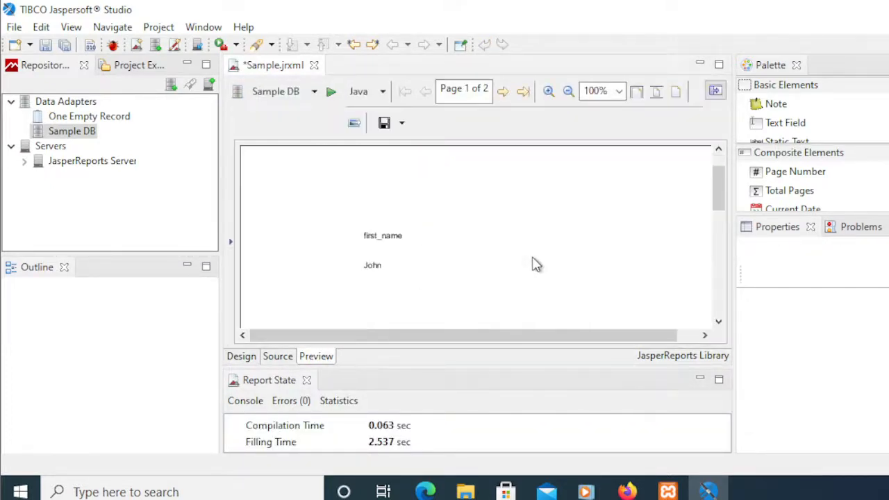
pyautogui.scroll(-3, 534, 263)
pyautogui.scroll(2, 533, 264)
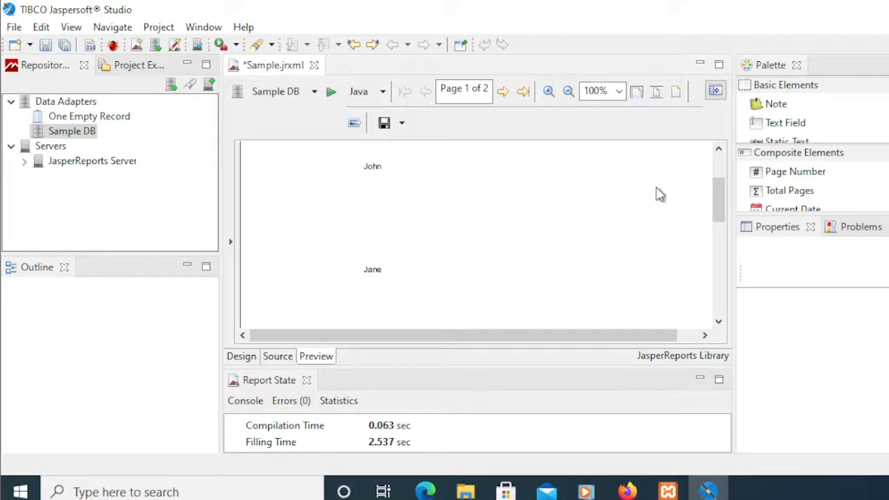
pyautogui.moveTo(716, 208)
pyautogui.mouseDown()
pyautogui.moveTo(716, 184)
pyautogui.moveTo(709, 207)
pyautogui.mouseUp()
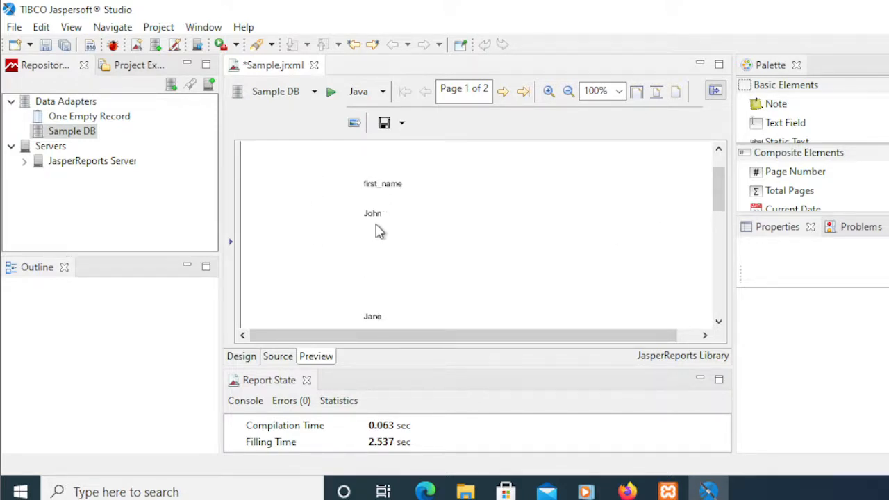
pyautogui.moveTo(719, 201); pyautogui.dragTo(709, 182)
# - Return to the report design and reduce the Detail 1 band's height to 30 px, flush with the $F{first_name} field
pyautogui.click(239, 356)
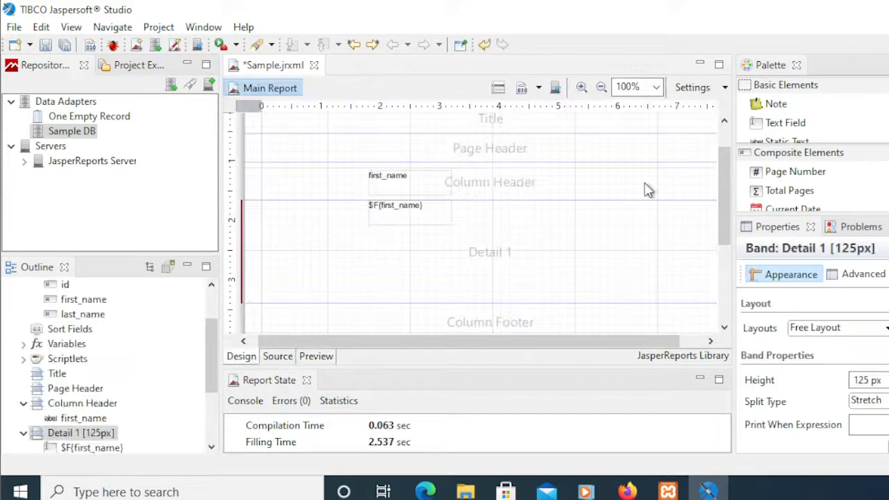
pyautogui.moveTo(725, 222)
pyautogui.mouseDown()
pyautogui.moveTo(726, 242)
pyautogui.moveTo(723, 230)
pyautogui.mouseUp()
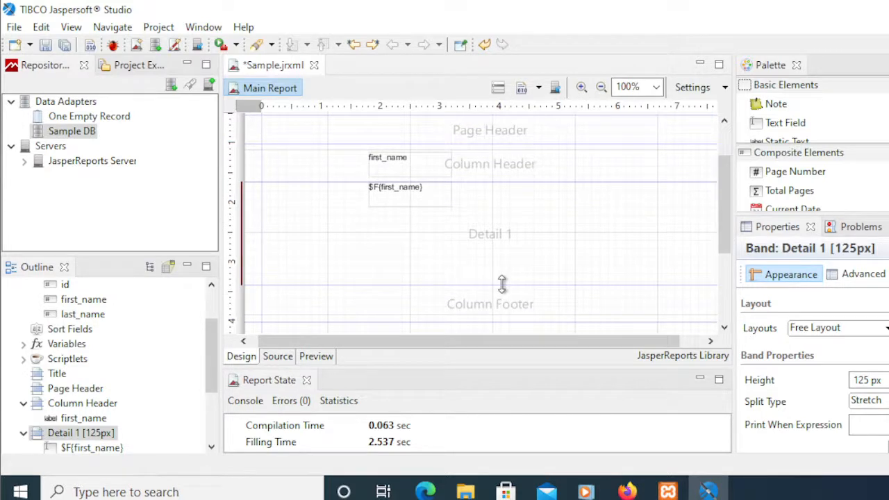
pyautogui.moveTo(502, 284); pyautogui.dragTo(507, 205)
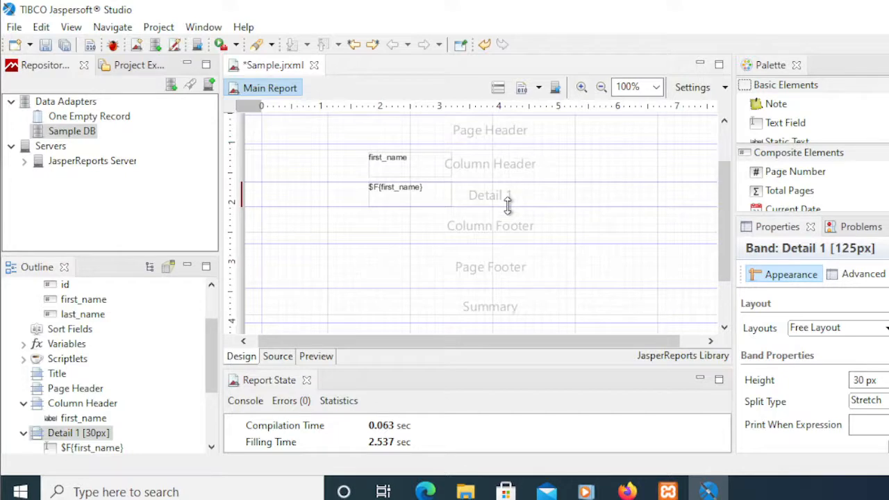
# - Preview the report again and examine the row spacing with the shortened Detail 1 band
pyautogui.click(316, 357)
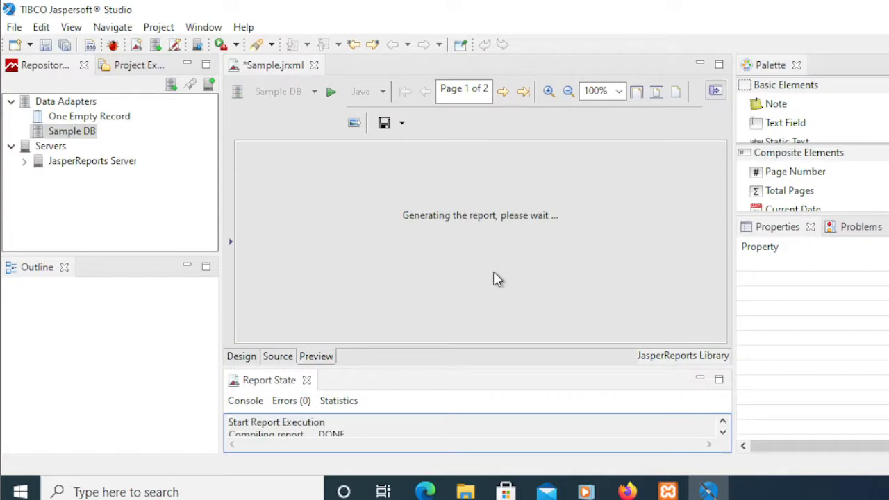
pyautogui.scroll(-1, 498, 279)
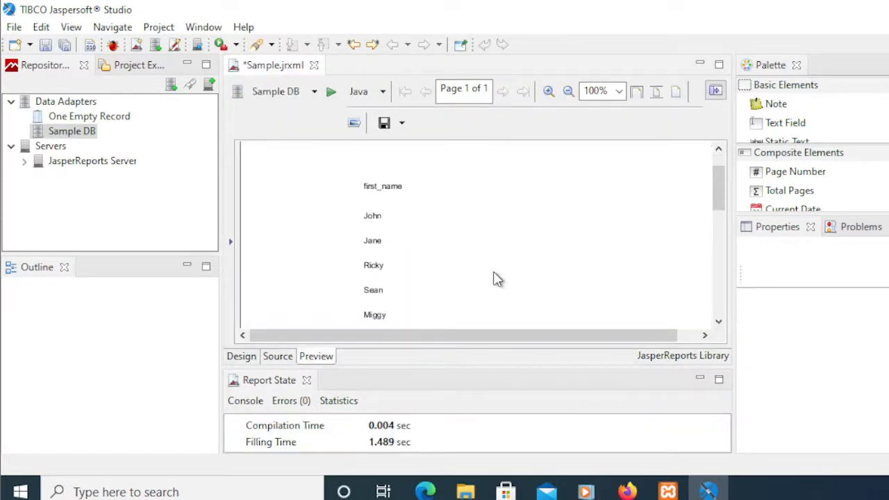
pyautogui.moveTo(719, 192); pyautogui.dragTo(719, 212)
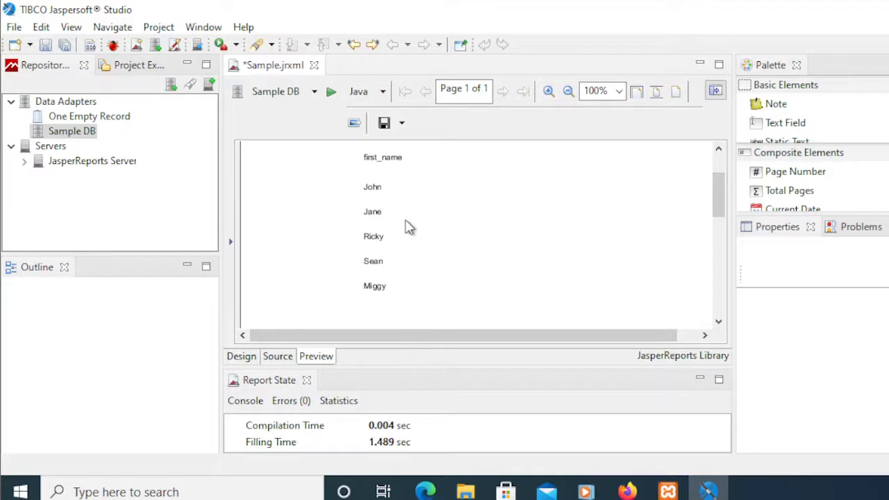
# - Add the last_name field to Detail 1 beside first_name and move its text field to x 240 px at the band's top edge
pyautogui.click(242, 356)
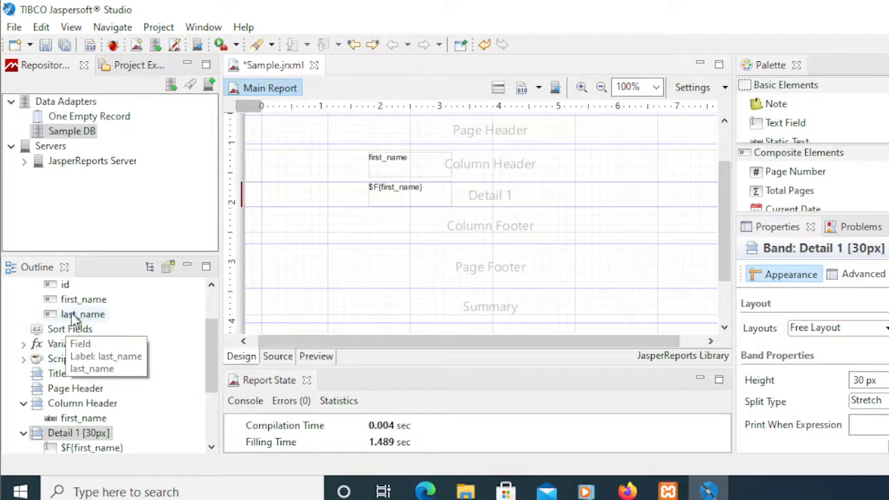
pyautogui.moveTo(79, 314); pyautogui.dragTo(476, 188)
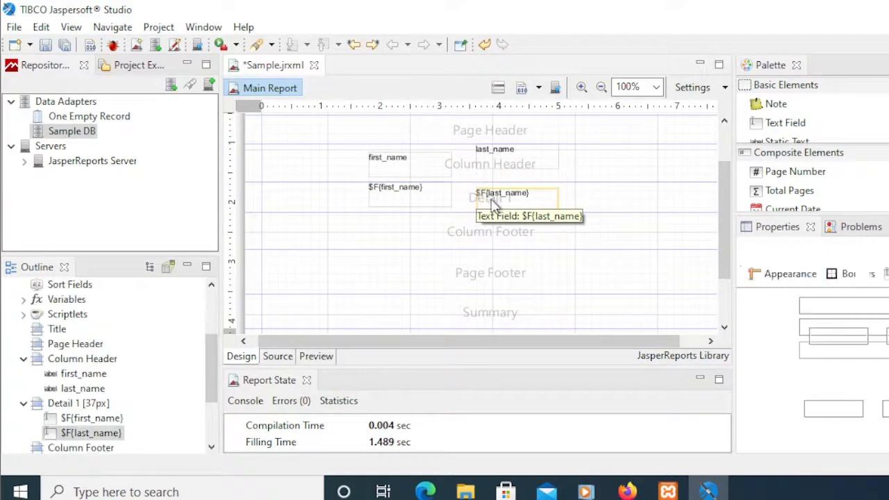
pyautogui.moveTo(480, 198); pyautogui.dragTo(467, 199)
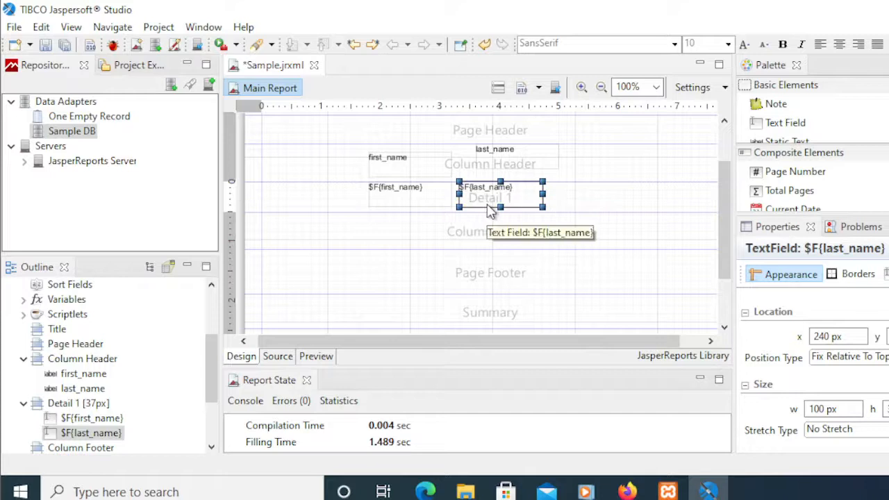
# - Move the last_name label in the Column Header above the $F{last_name} field, to x 241 px and y 13 px
pyautogui.click(494, 155)
pyautogui.moveTo(489, 166); pyautogui.dragTo(484, 172)
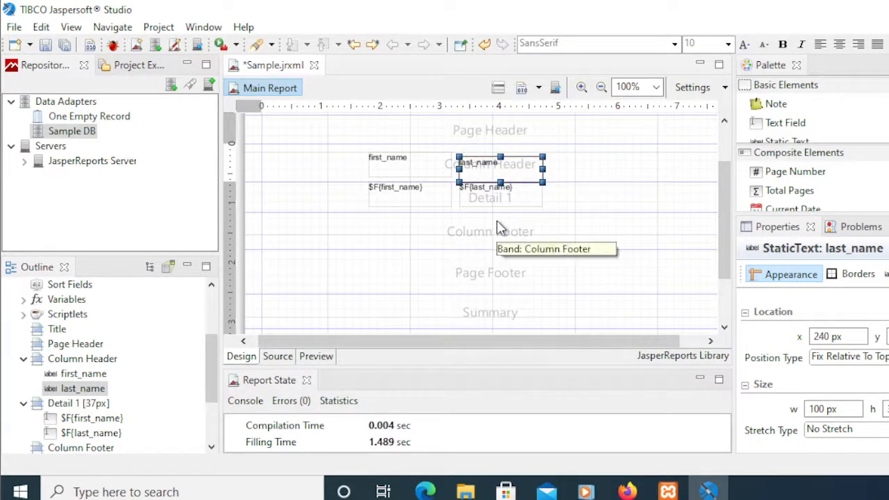
pyautogui.press('Up')
pyautogui.press('Right')
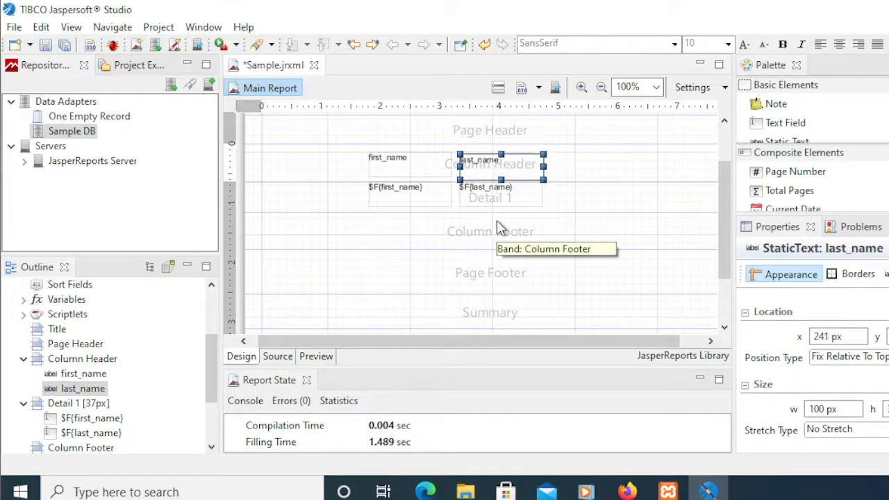
# - Change the two Column Header label texts to "First Name" and "Last Name"
pyautogui.doubleClick(414, 168)
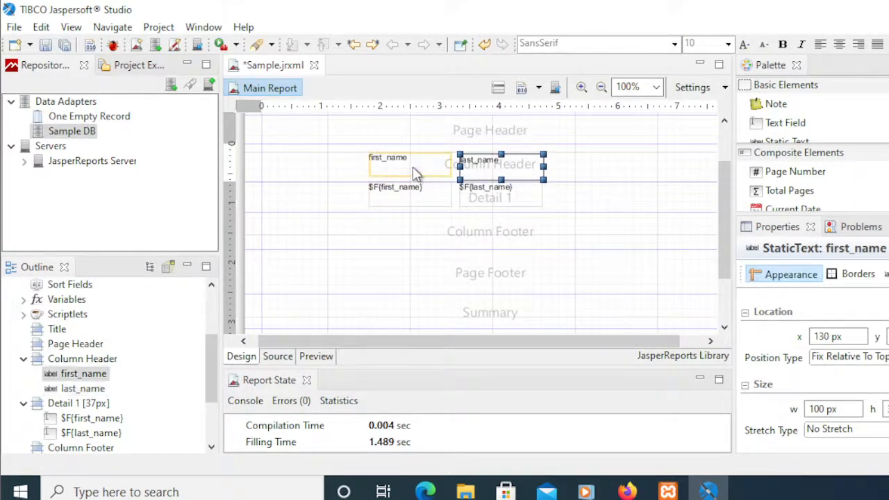
pyautogui.write('F')
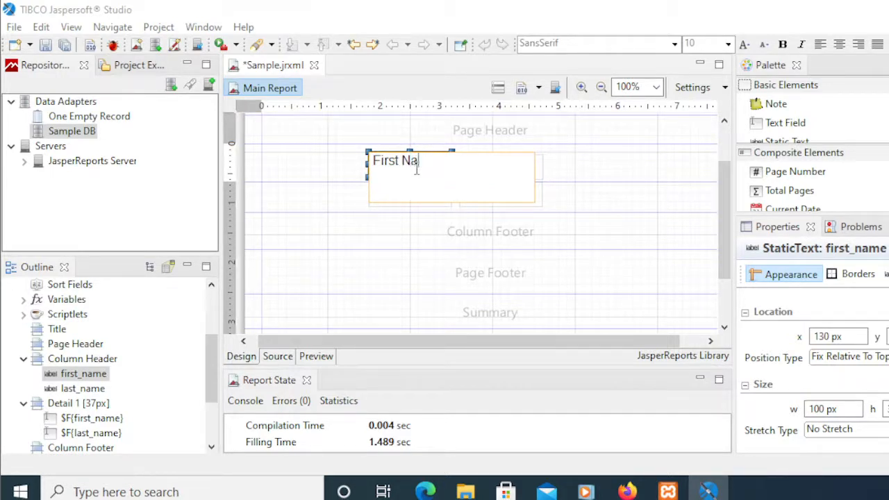
pyautogui.click(625, 184)
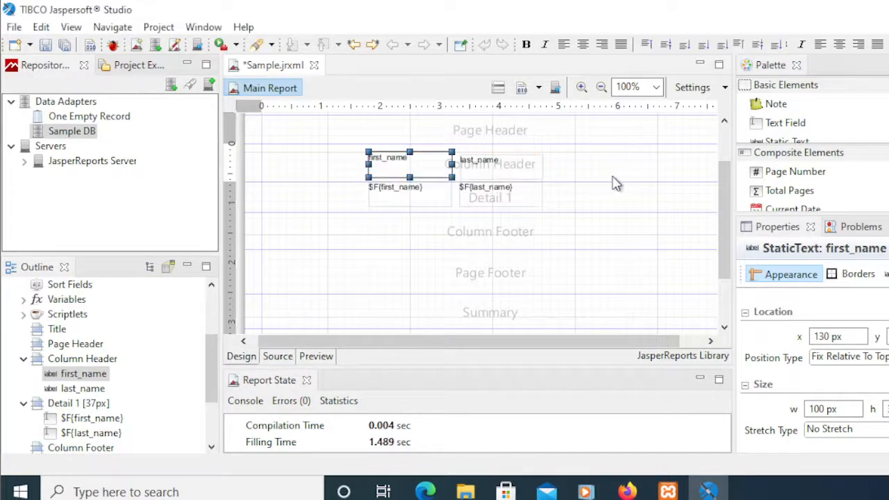
pyautogui.doubleClick(494, 167)
pyautogui.write('Ar')
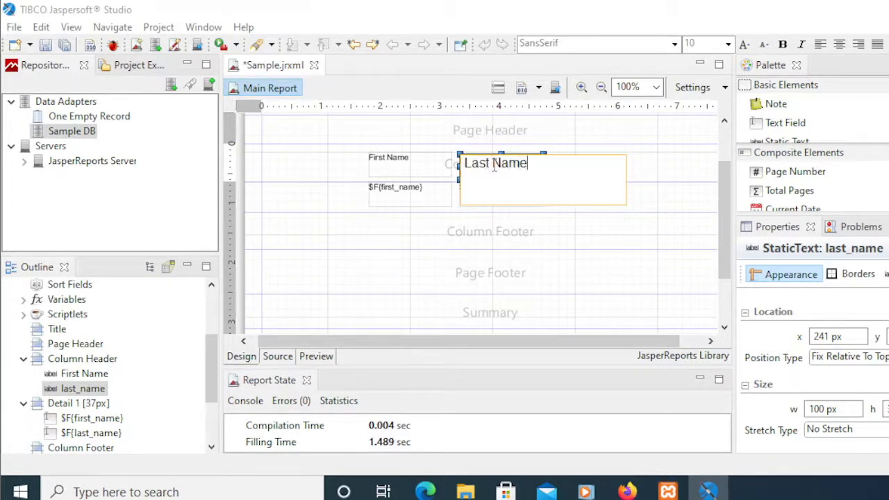
pyautogui.click(660, 184)
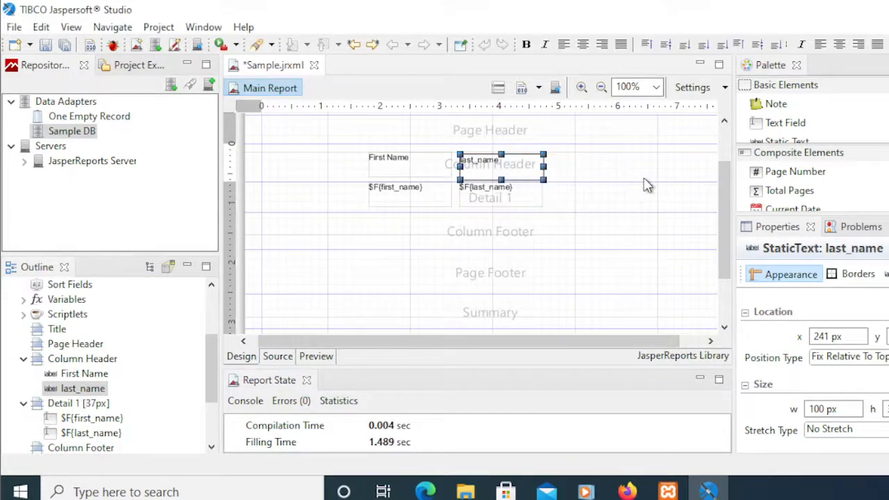
pyautogui.click(623, 184)
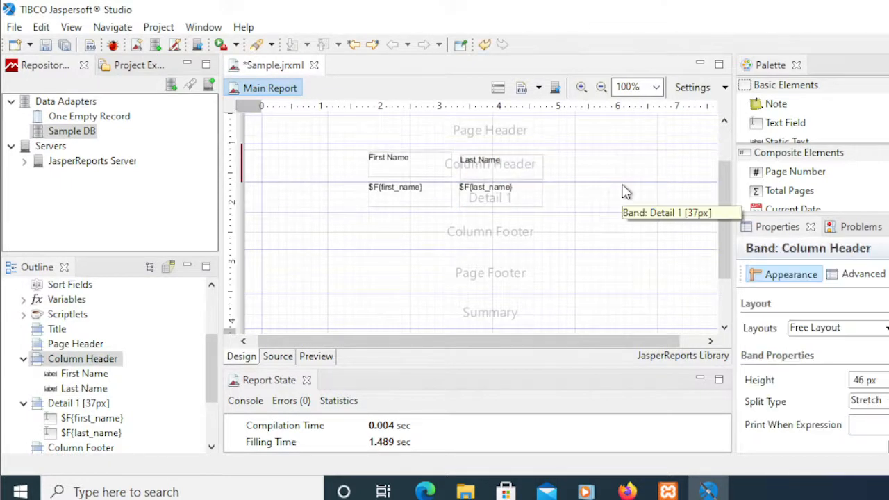
# - Widen the properties area and reduce the Detail 1 band's height to 35 px
pyautogui.moveTo(708, 491)
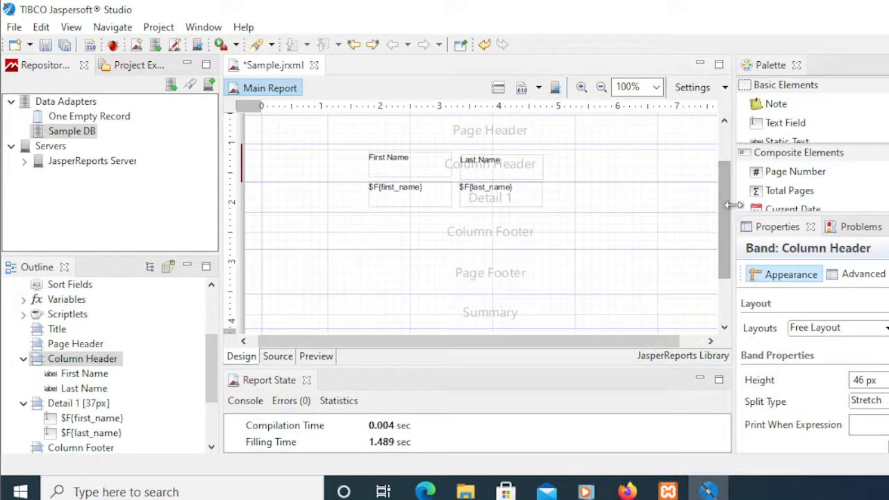
pyautogui.moveTo(734, 202); pyautogui.dragTo(650, 206)
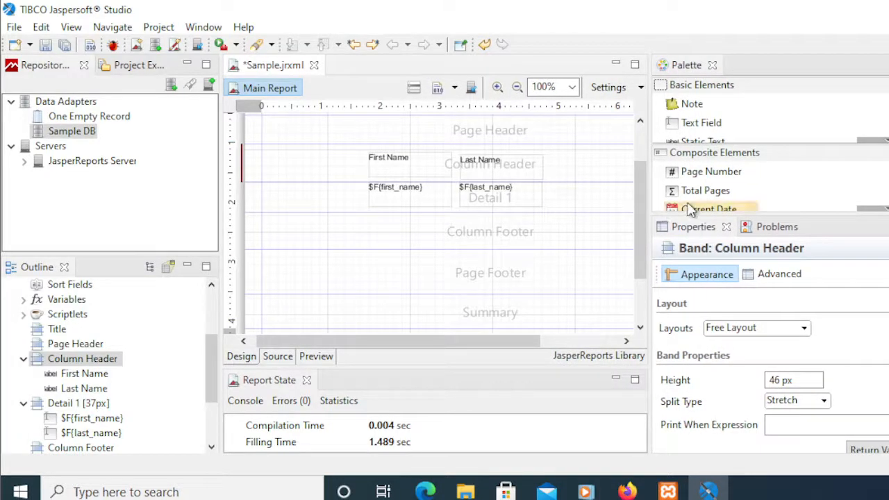
pyautogui.click(568, 204)
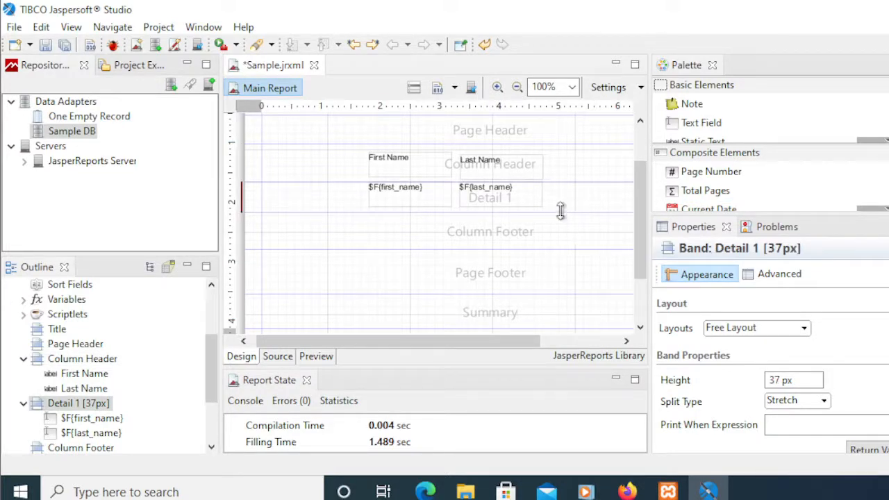
pyautogui.moveTo(560, 205); pyautogui.dragTo(566, 207)
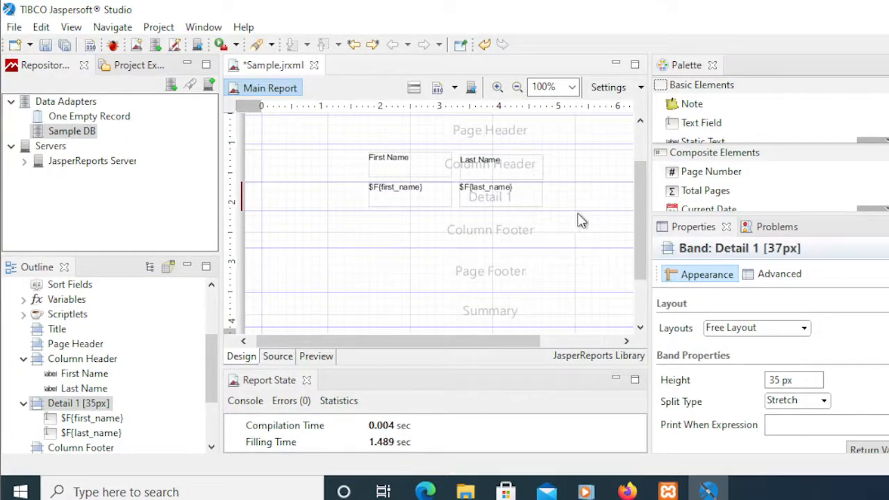
# - Center the First Name heading's text horizontally and align it vertically to the middle of its box
pyautogui.click(444, 174)
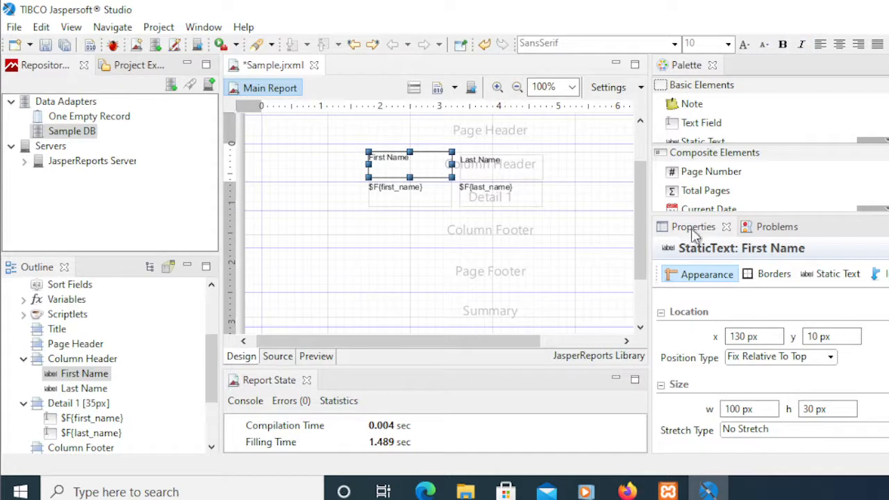
pyautogui.click(712, 280)
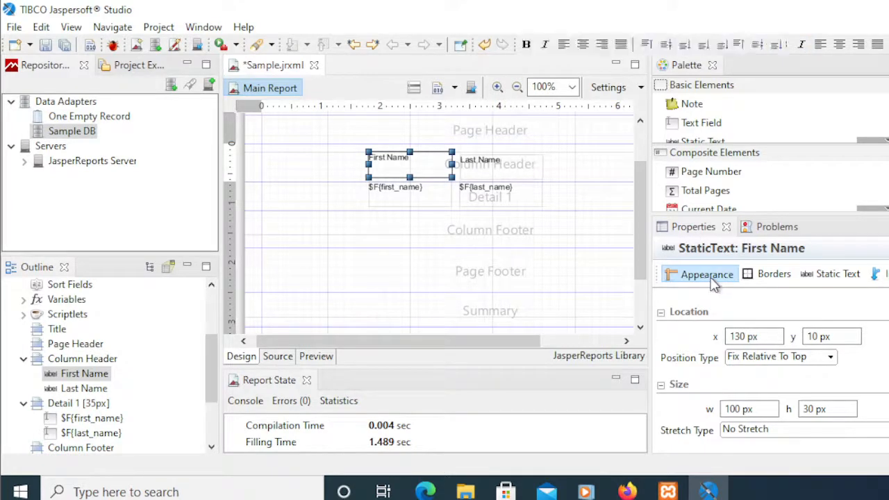
pyautogui.click(772, 278)
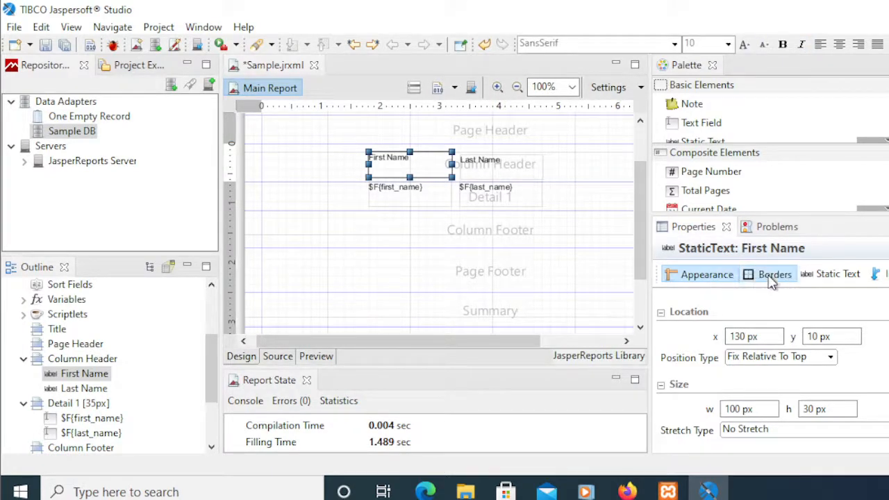
pyautogui.click(841, 278)
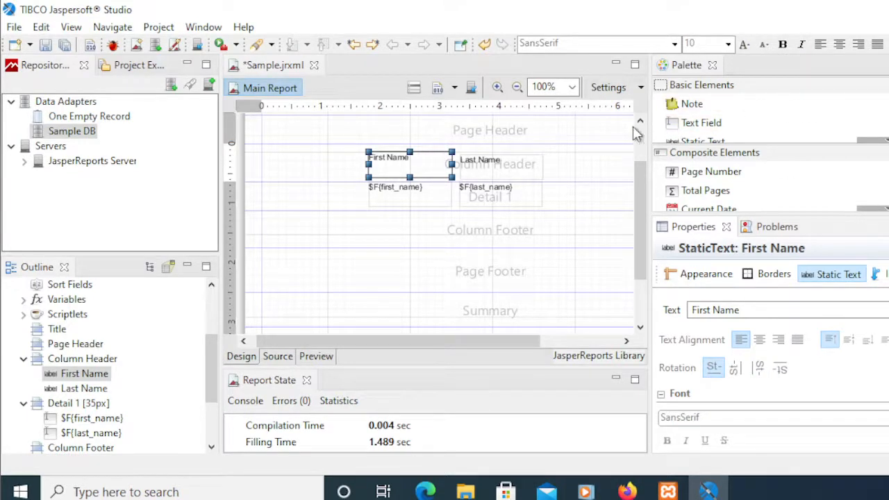
pyautogui.moveTo(650, 134); pyautogui.dragTo(600, 130)
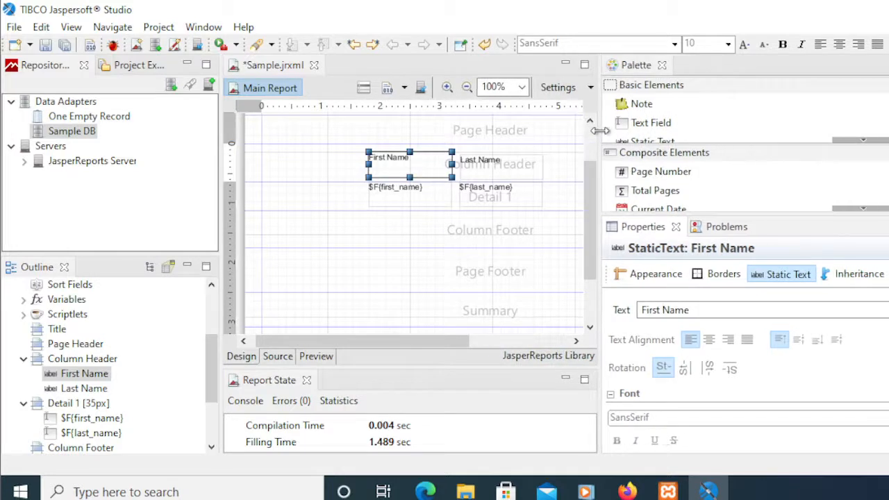
pyautogui.click(839, 44)
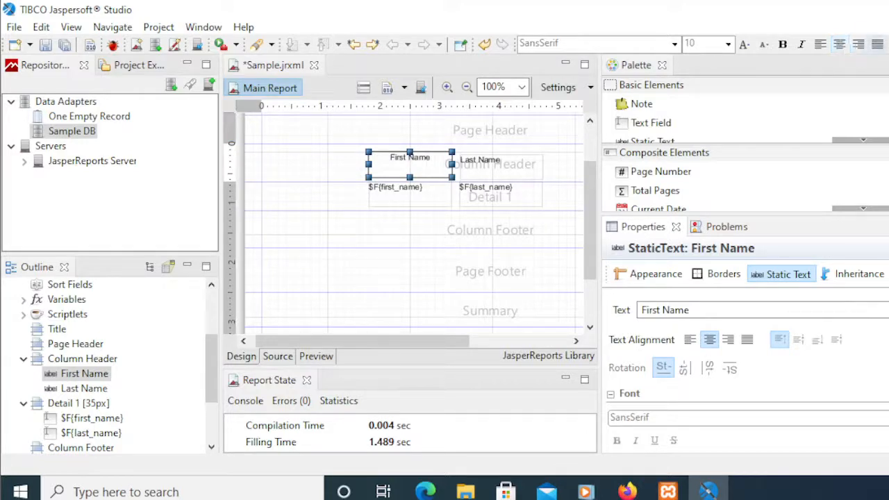
pyautogui.click(799, 340)
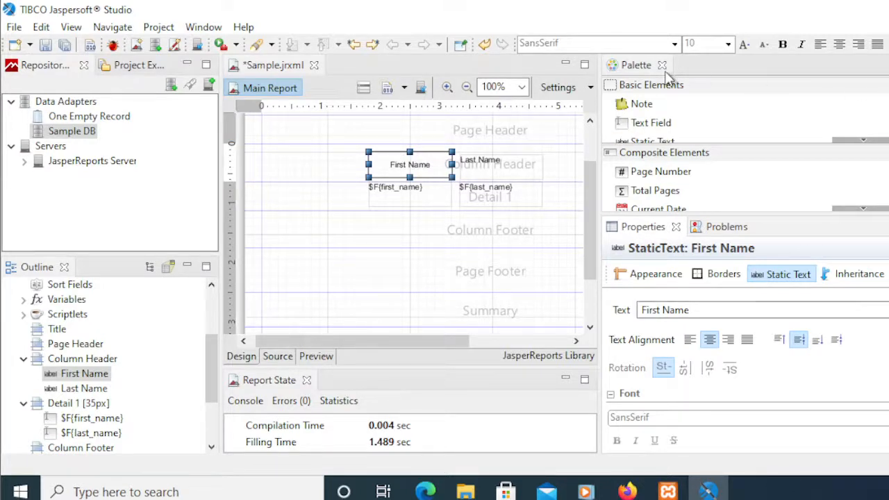
# - Center the Last Name heading's text horizontally in its box
pyautogui.moveTo(598, 115); pyautogui.dragTo(560, 111)
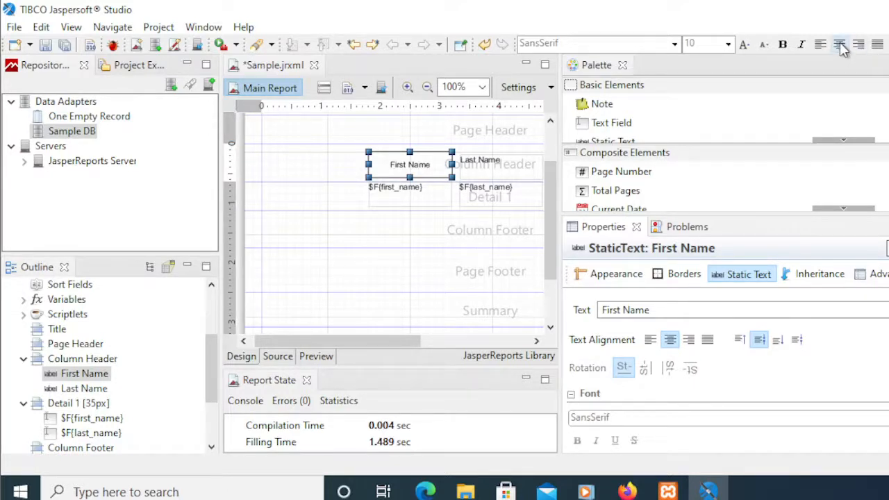
pyautogui.click(497, 170)
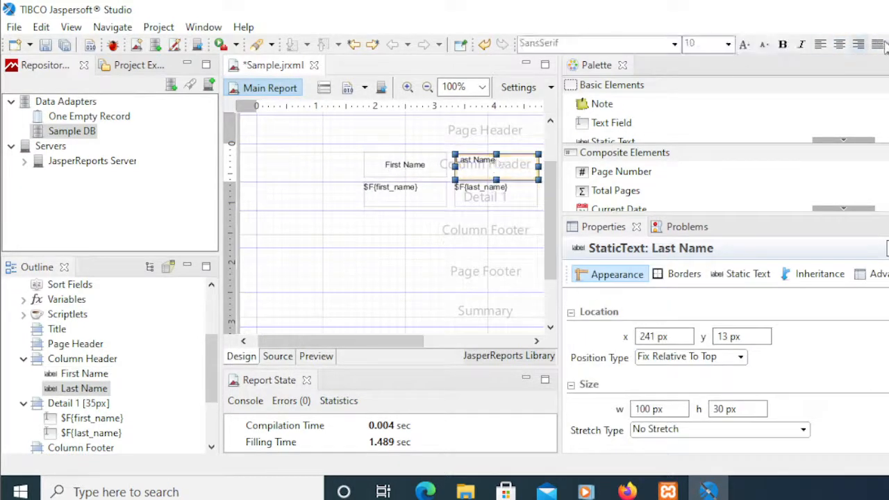
pyautogui.click(838, 46)
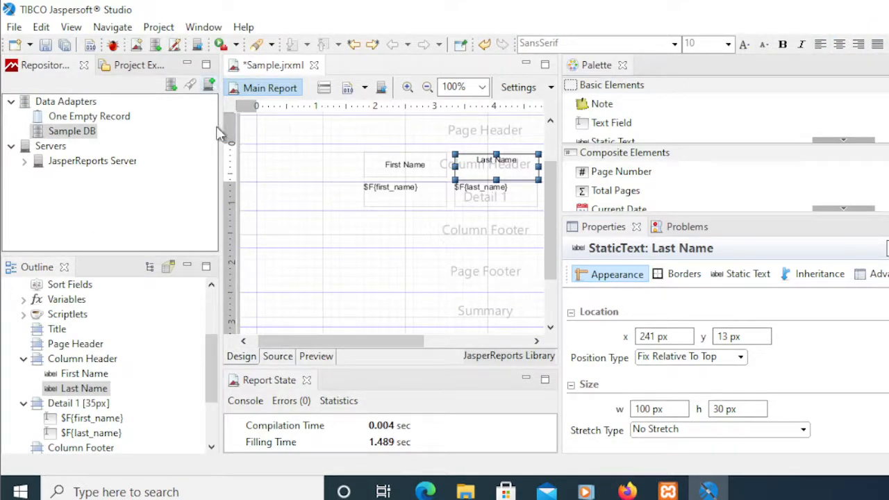
# - Move the text formatting toolbar beside the save tools, adjust the pane widths, and align the Last Name heading's text vertically to the middle
pyautogui.moveTo(220, 137); pyautogui.dragTo(158, 139)
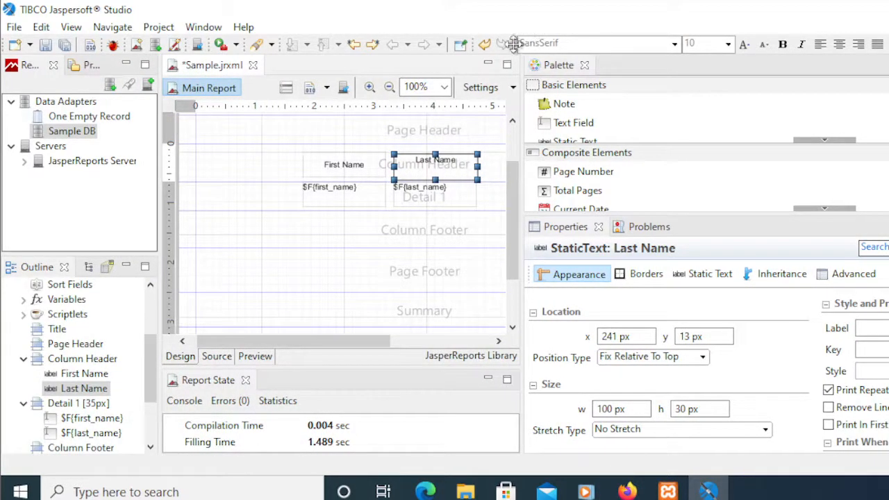
pyautogui.moveTo(516, 44); pyautogui.dragTo(104, 47)
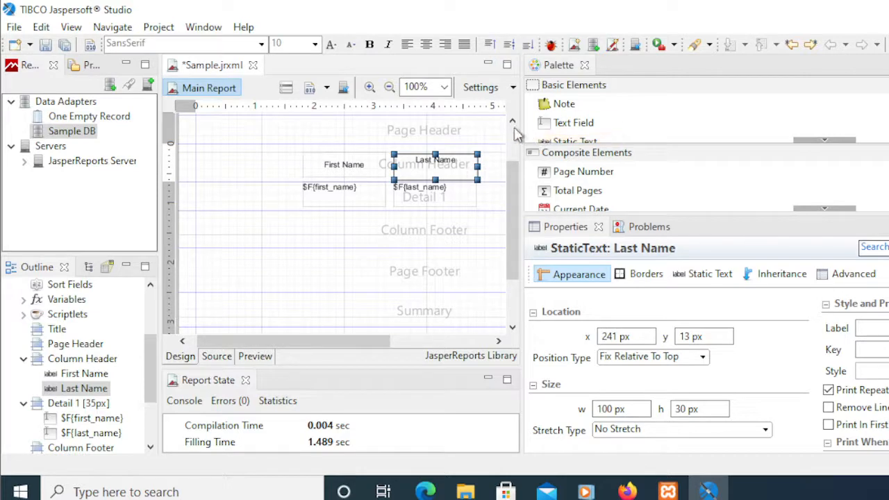
pyautogui.moveTo(523, 130); pyautogui.dragTo(615, 137)
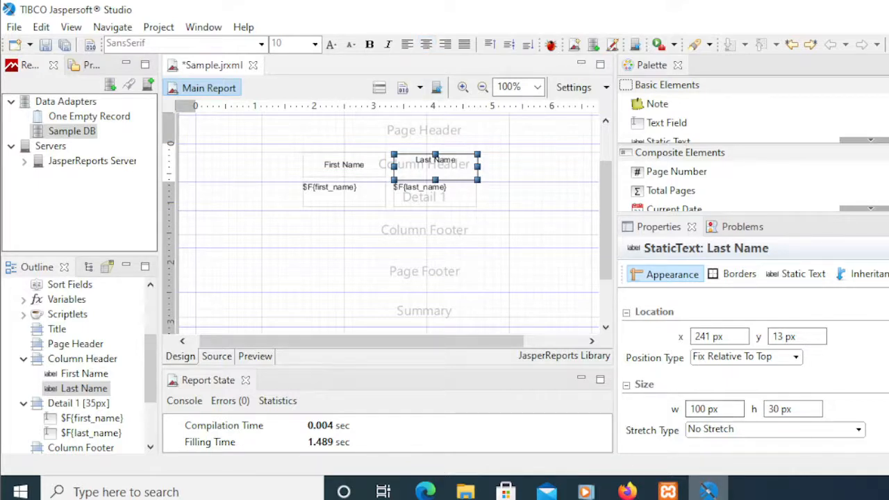
pyautogui.moveTo(708, 491)
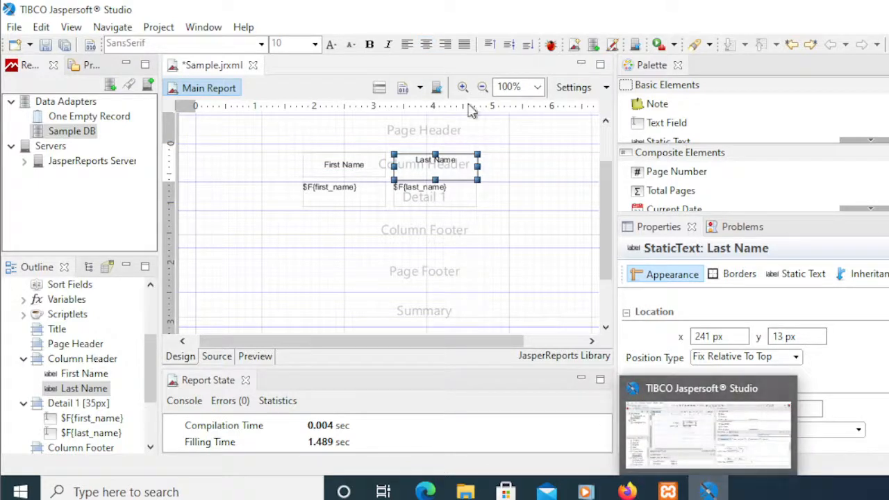
pyautogui.click(509, 46)
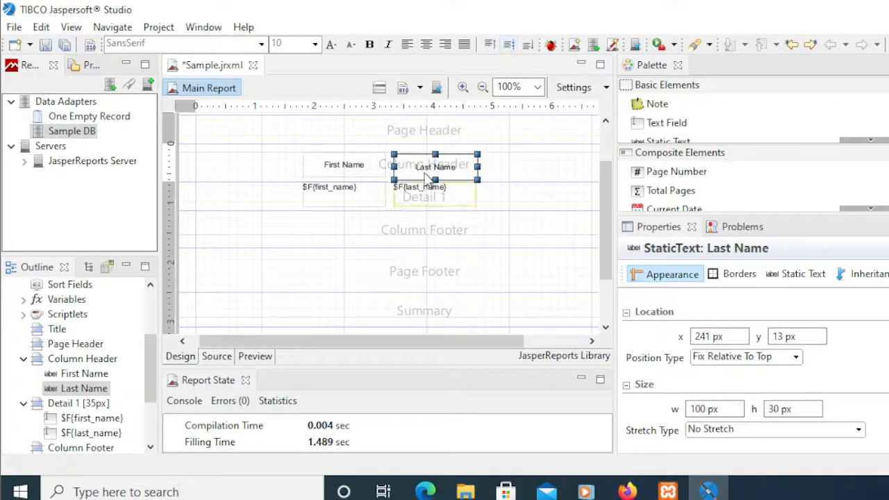
# - Make the First Name and Last Name column headings bold
pyautogui.click(357, 171)
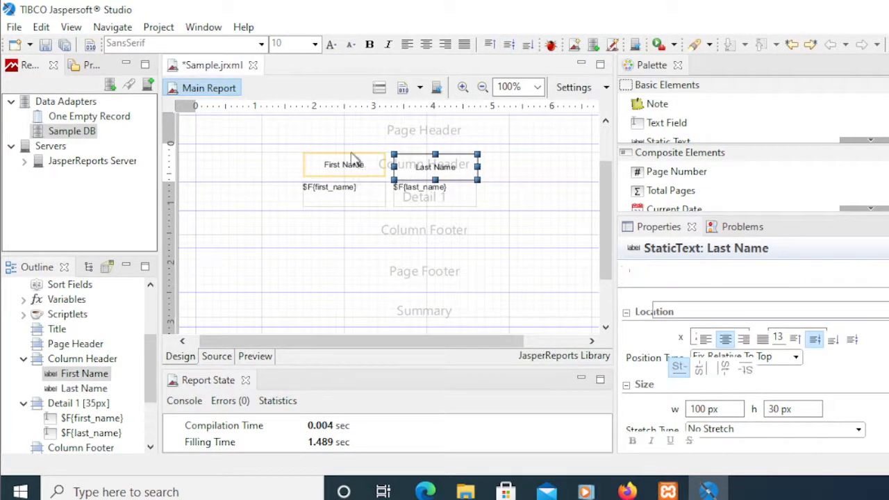
pyautogui.click(370, 45)
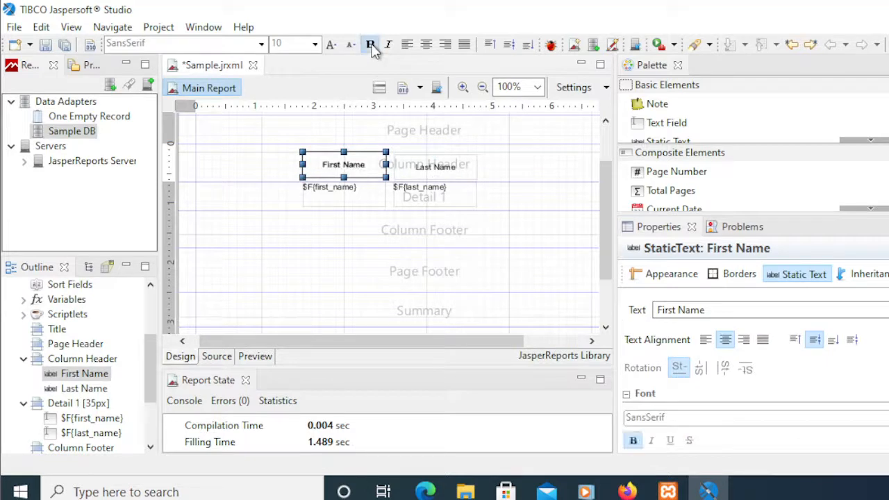
pyautogui.click(425, 162)
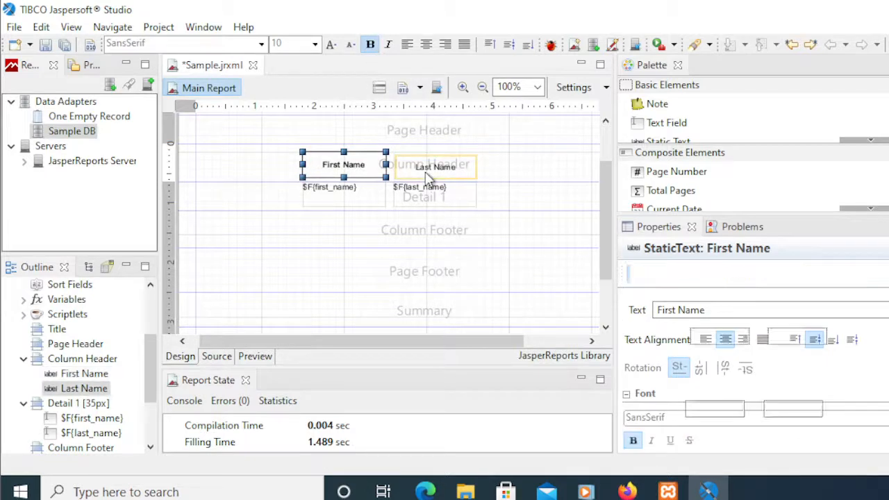
pyautogui.click(369, 43)
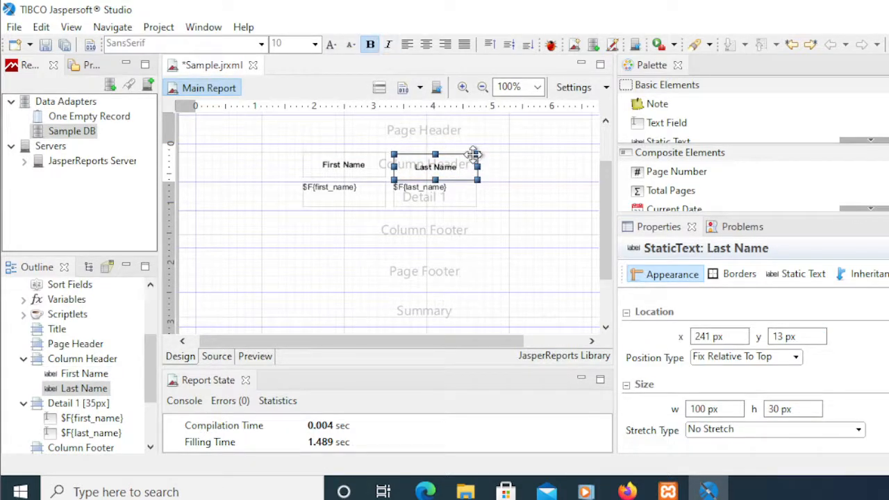
# - Underline the First Name and Last Name column headings by setting their Underline property to true
pyautogui.click(347, 175)
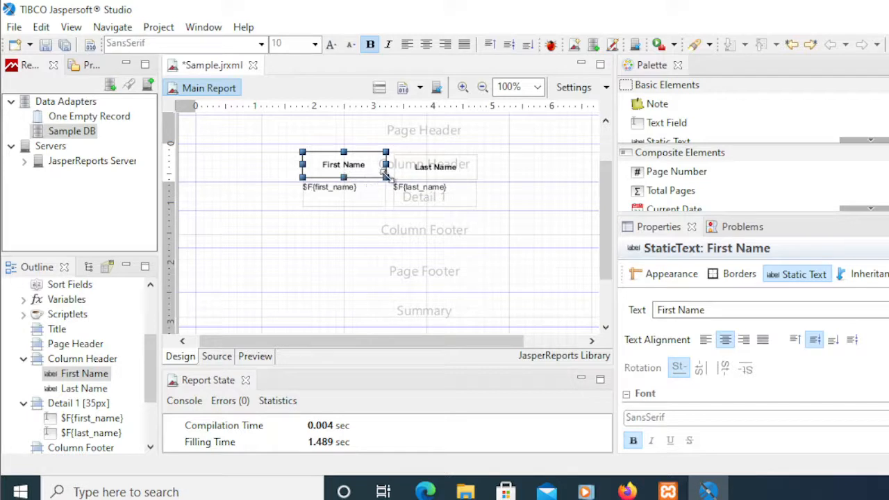
pyautogui.keyDown('shift'); pyautogui.click(432, 169); pyautogui.keyUp('shift')
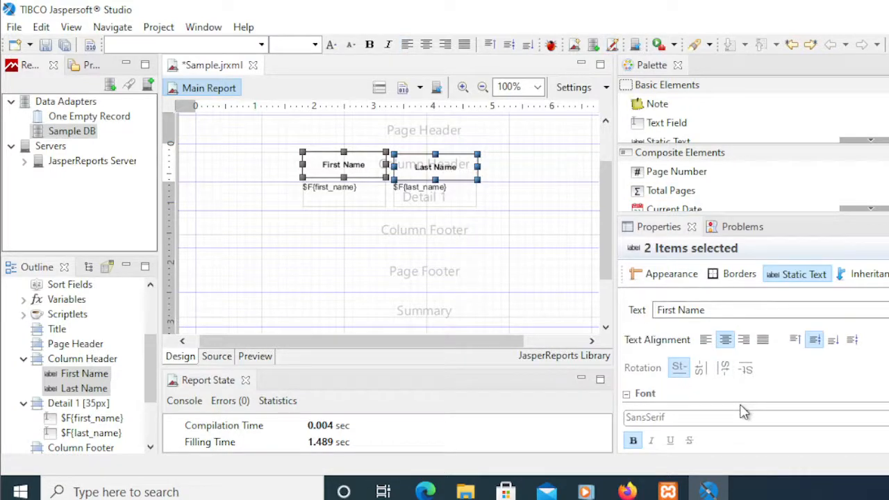
pyautogui.scroll(-8, 741, 410)
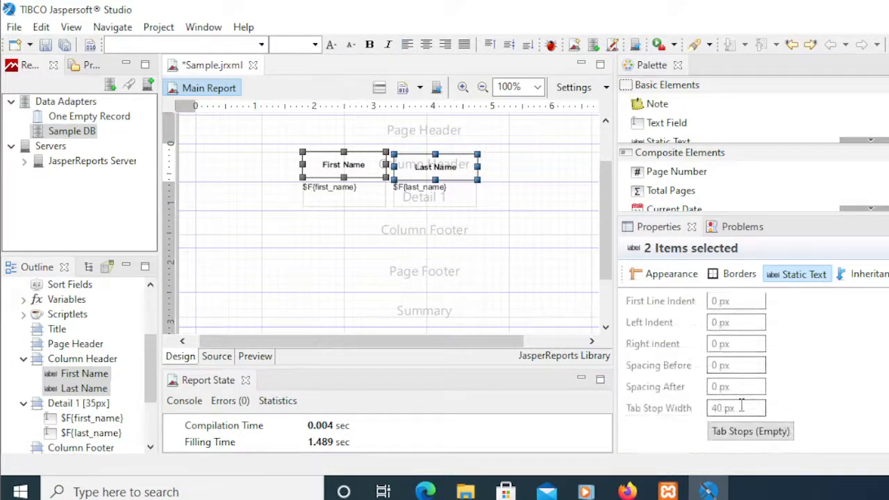
pyautogui.scroll(3, 742, 410)
pyautogui.scroll(-2, 742, 410)
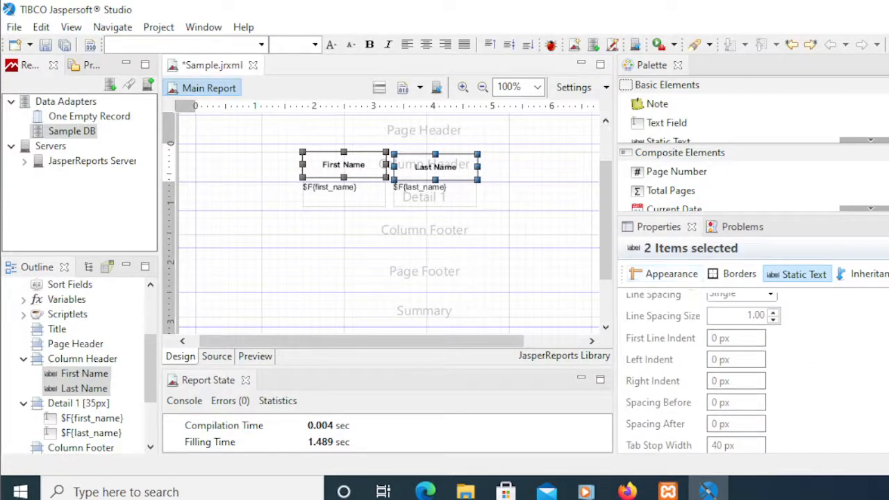
pyautogui.click(255, 356)
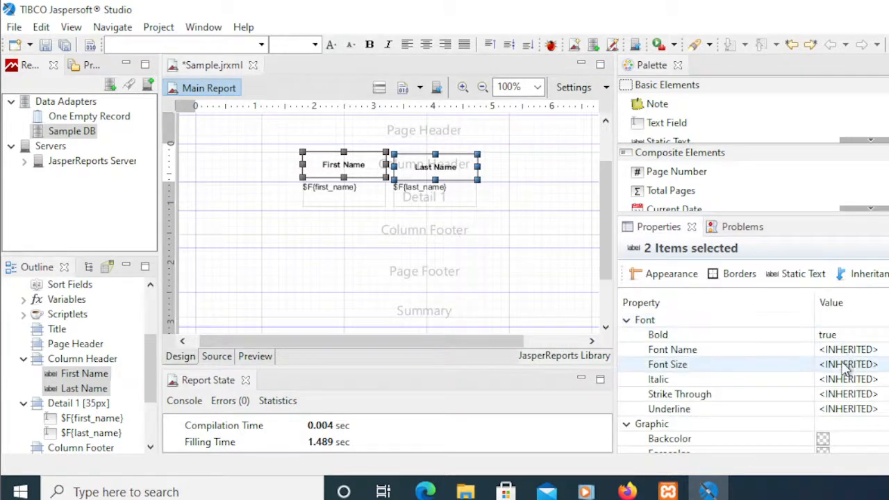
pyautogui.click(865, 408)
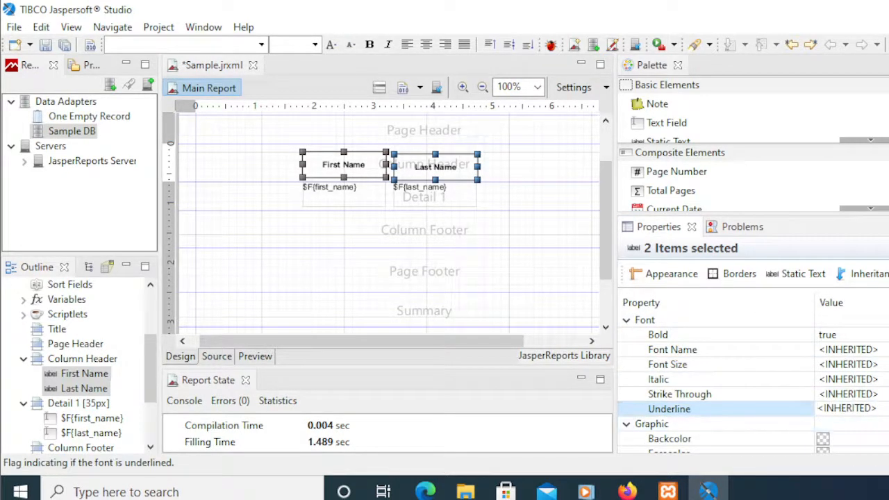
pyautogui.click(887, 408)
pyautogui.click(882, 436)
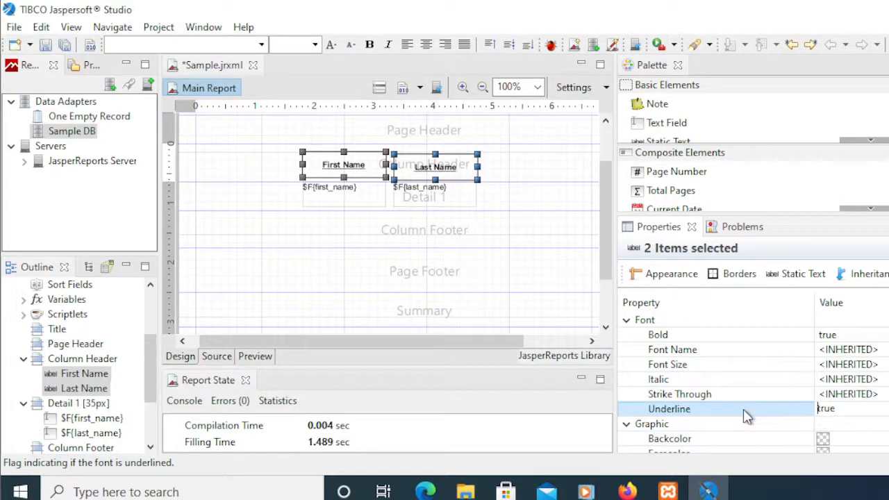
# - Preview the report and check the underlined column headings above the employee rows
pyautogui.moveTo(708, 490)
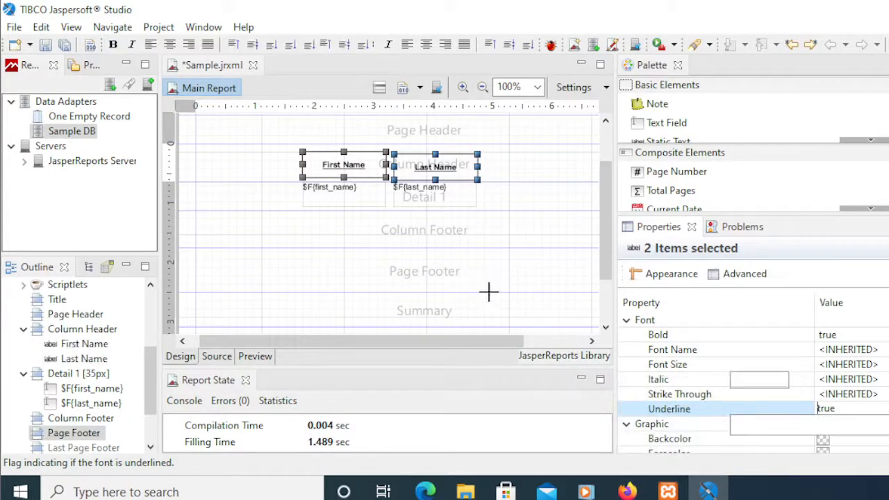
pyautogui.click(255, 356)
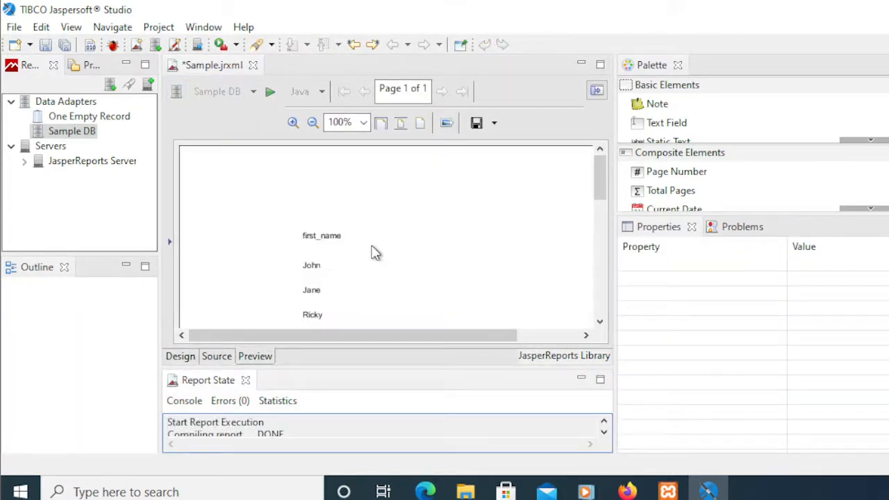
pyautogui.scroll(-5, 372, 252)
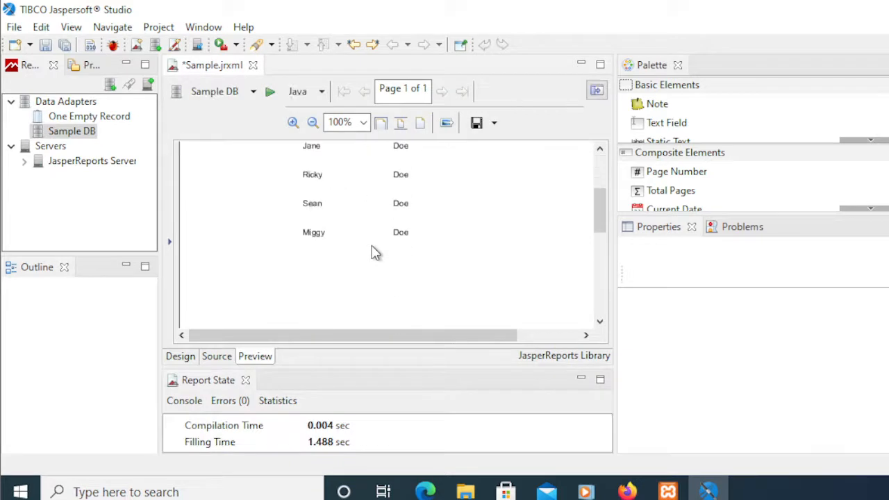
pyautogui.scroll(5, 372, 252)
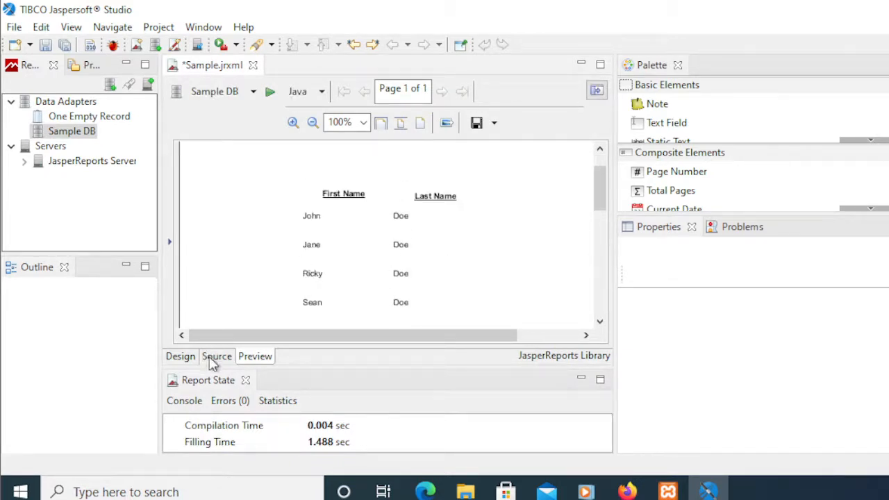
# - Center the text of the first_name and last_name fields horizontally in the Detail band
pyautogui.click(186, 357)
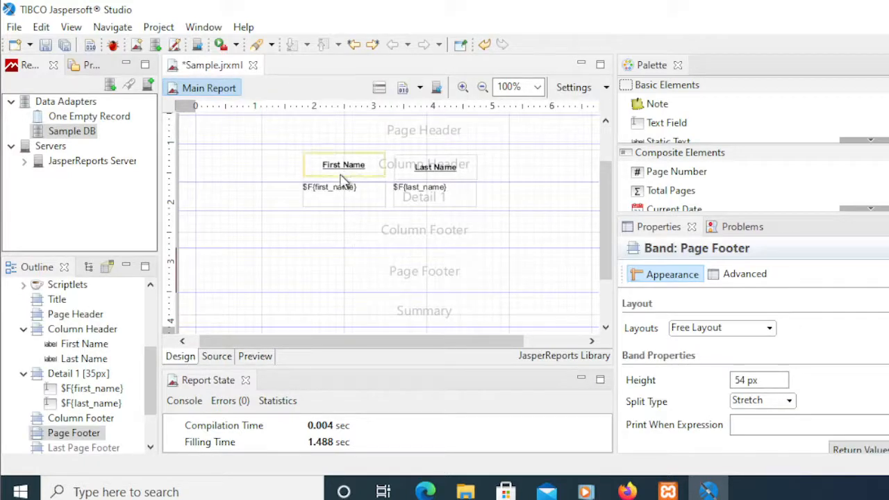
pyautogui.click(346, 192)
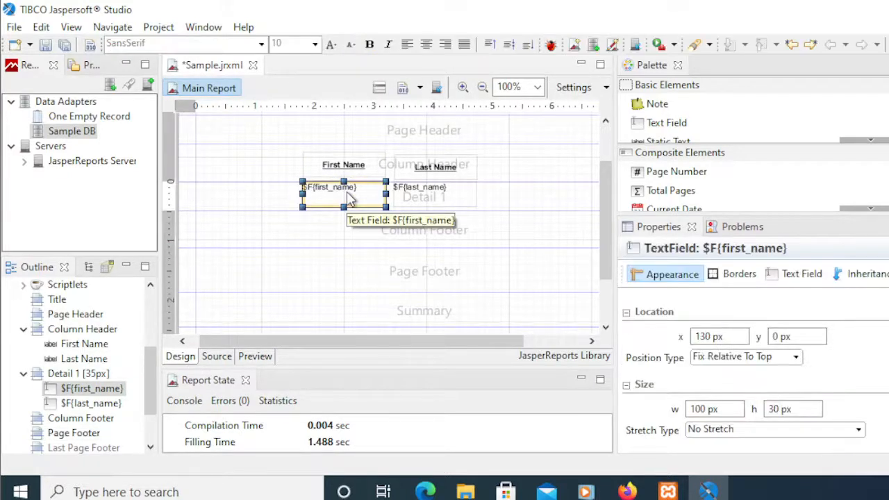
pyautogui.keyDown('shift'); pyautogui.click(416, 196); pyautogui.keyUp('shift')
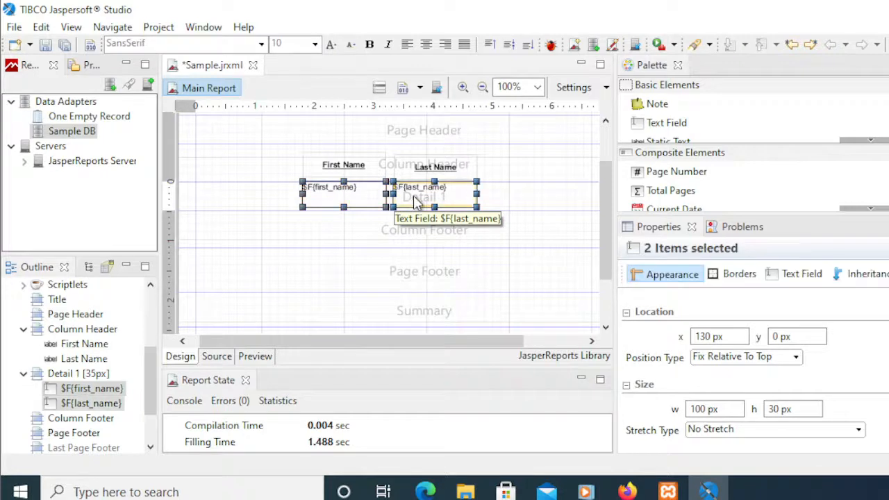
pyautogui.click(426, 46)
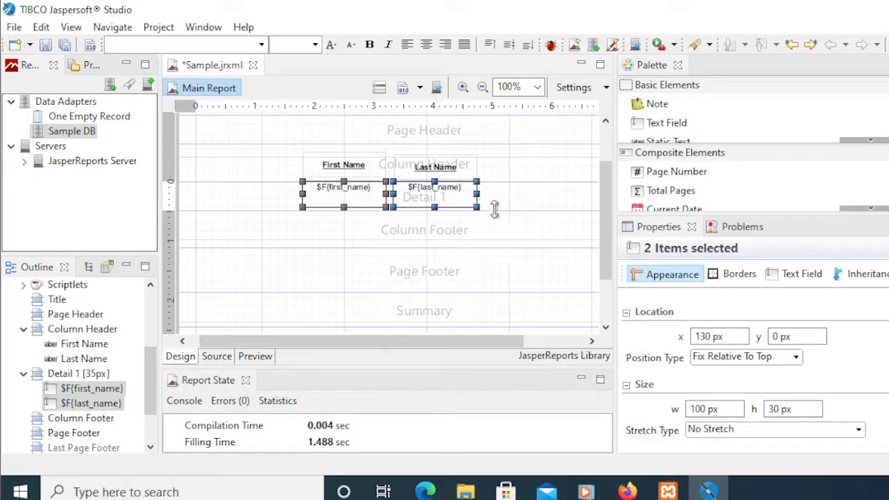
pyautogui.click(512, 184)
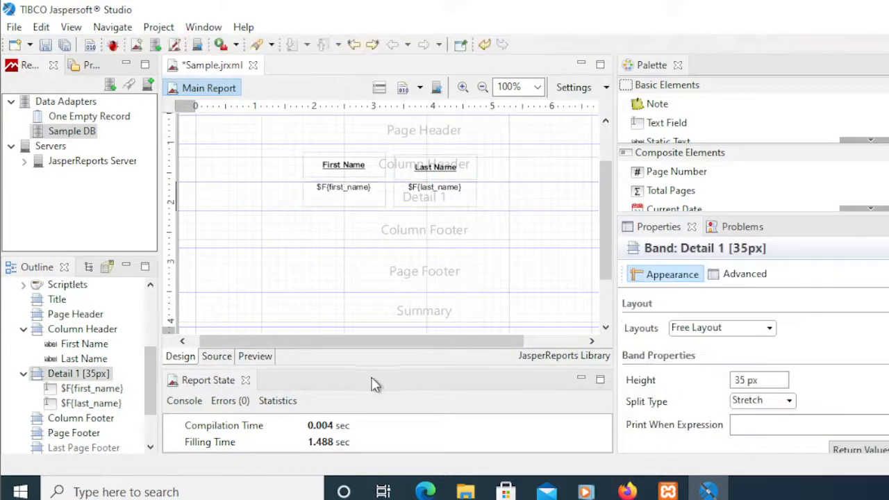
# - Preview the report and check how the centered names line up under their headings
pyautogui.click(255, 356)
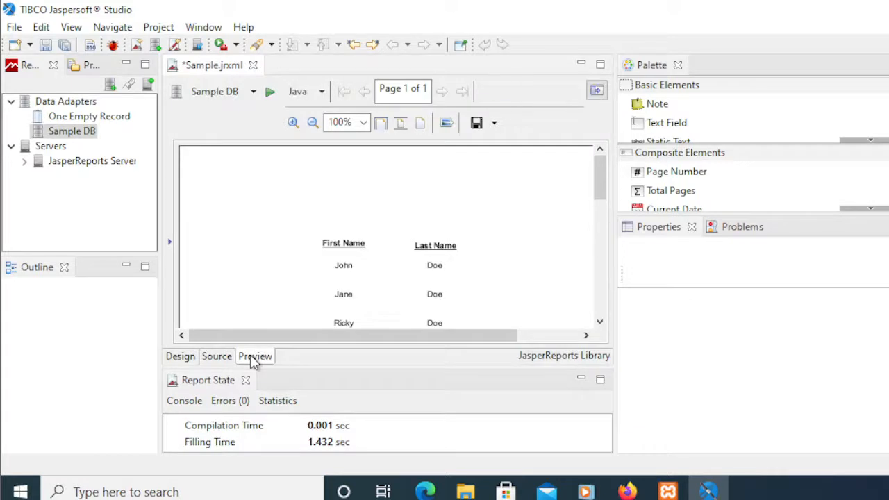
pyautogui.scroll(-3, 445, 228)
pyautogui.scroll(3, 444, 228)
pyautogui.scroll(-3, 445, 228)
pyautogui.scroll(3, 445, 230)
pyautogui.scroll(-3, 445, 233)
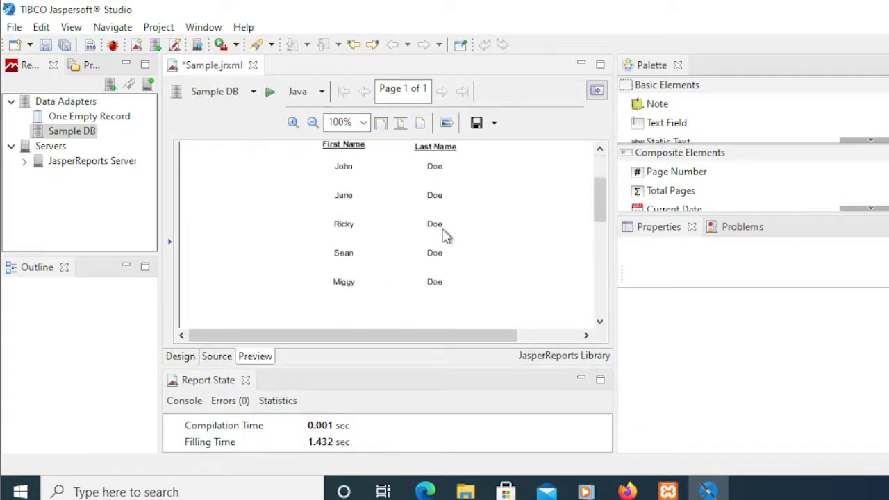
# - Return to the report design and shorten the Title band slightly
pyautogui.click(181, 357)
pyautogui.scroll(3, 544, 195)
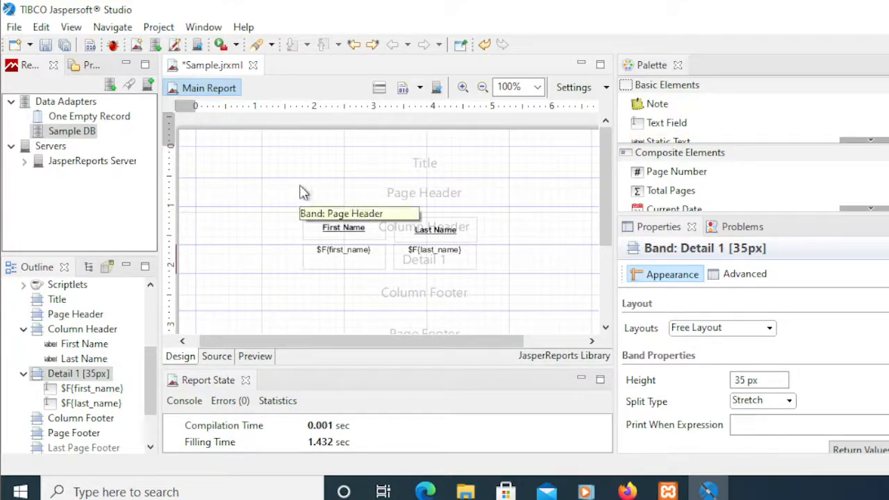
pyautogui.moveTo(296, 171); pyautogui.dragTo(297, 165)
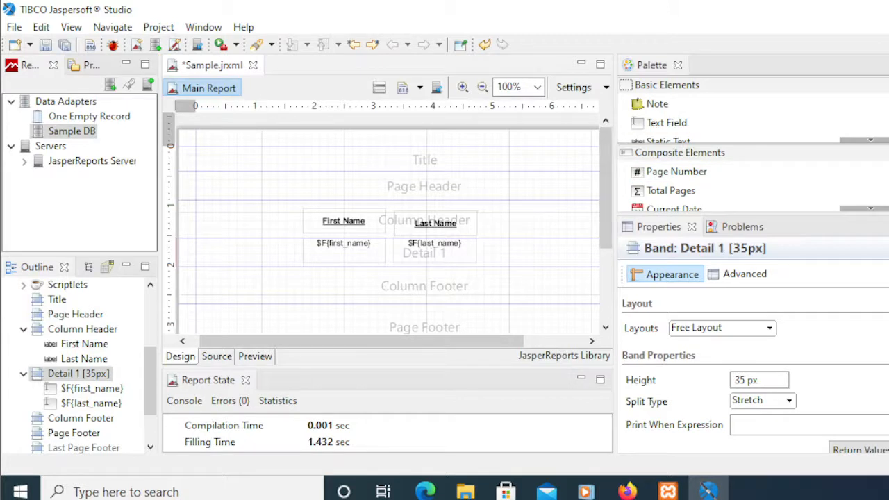
# - Add a static text element to the Page Header band at about x 120 px, y 10 px, widened to about 260 px
pyautogui.click(871, 142)
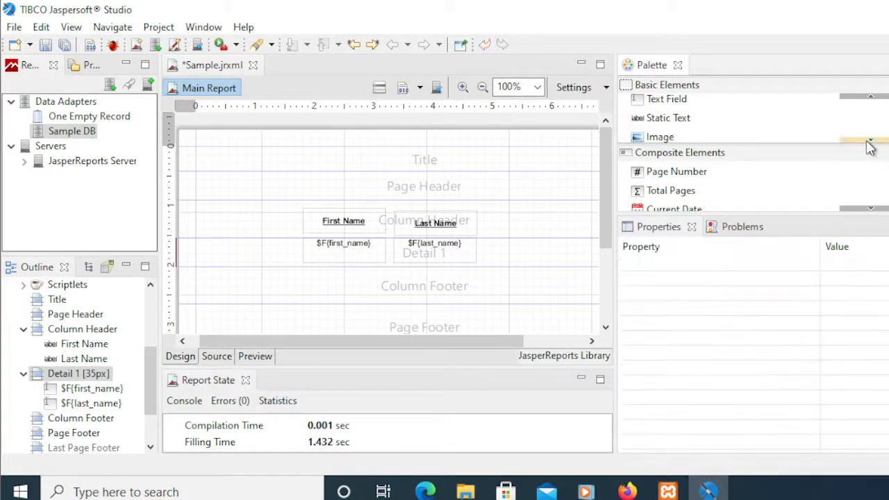
pyautogui.click(870, 142)
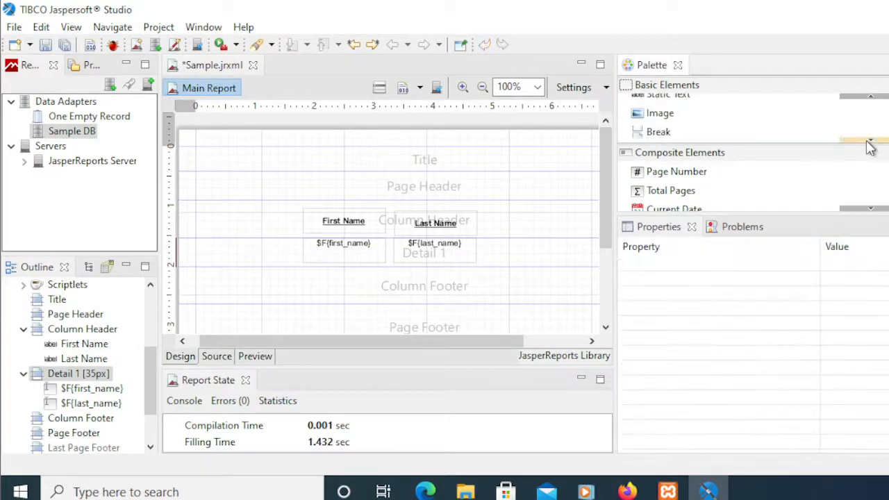
pyautogui.click(872, 97)
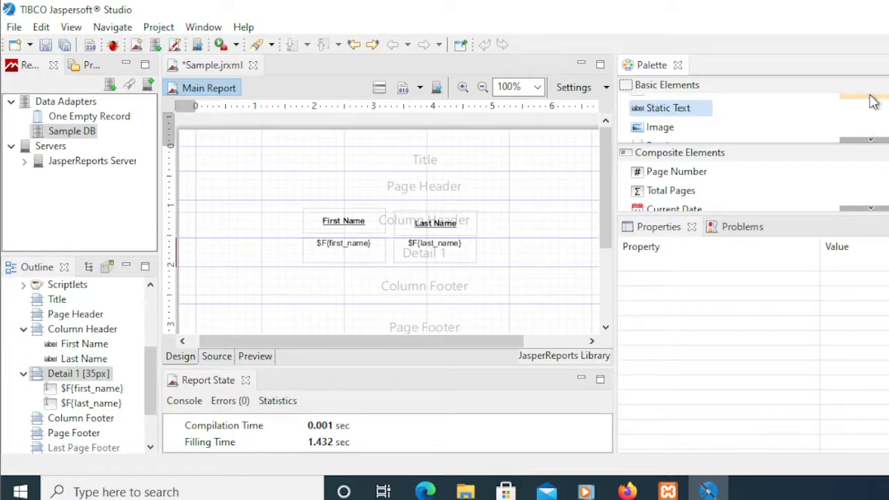
pyautogui.click(872, 99)
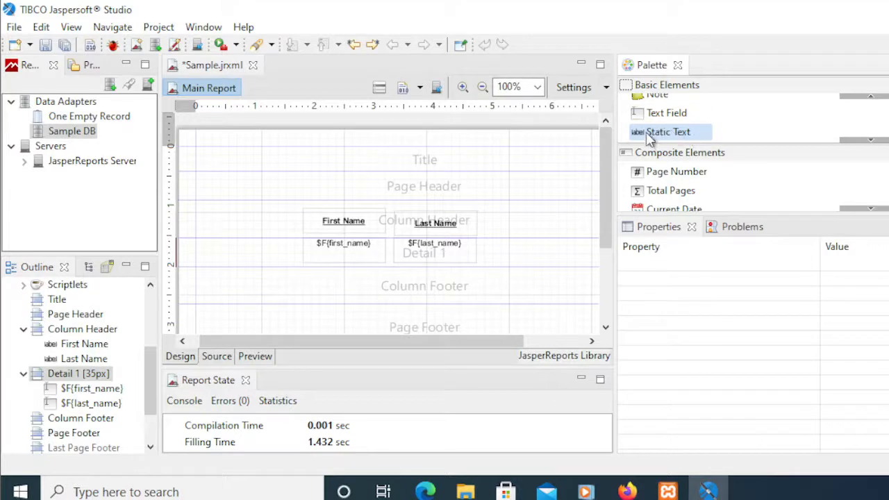
pyautogui.moveTo(649, 135); pyautogui.dragTo(329, 191)
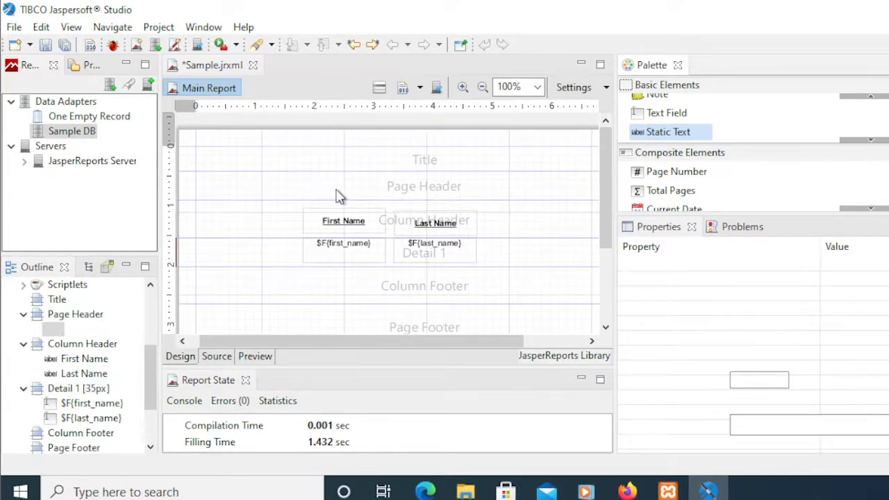
pyautogui.click(358, 198)
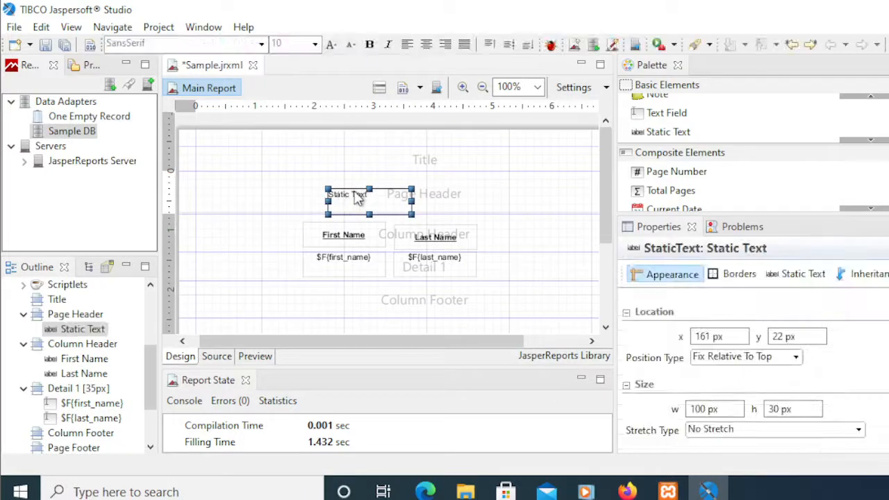
pyautogui.moveTo(358, 198); pyautogui.dragTo(511, 191)
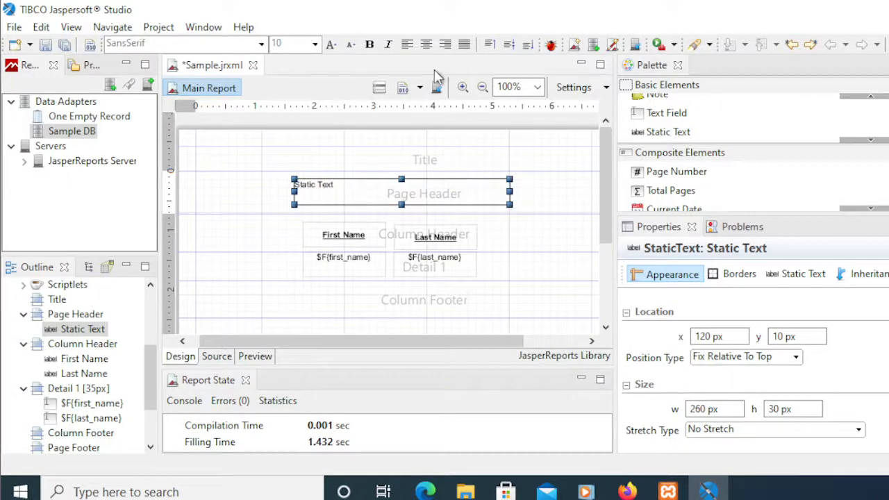
# - Change the page header's static text to Employee Records and center it horizontally and vertically in its box
pyautogui.click(426, 44)
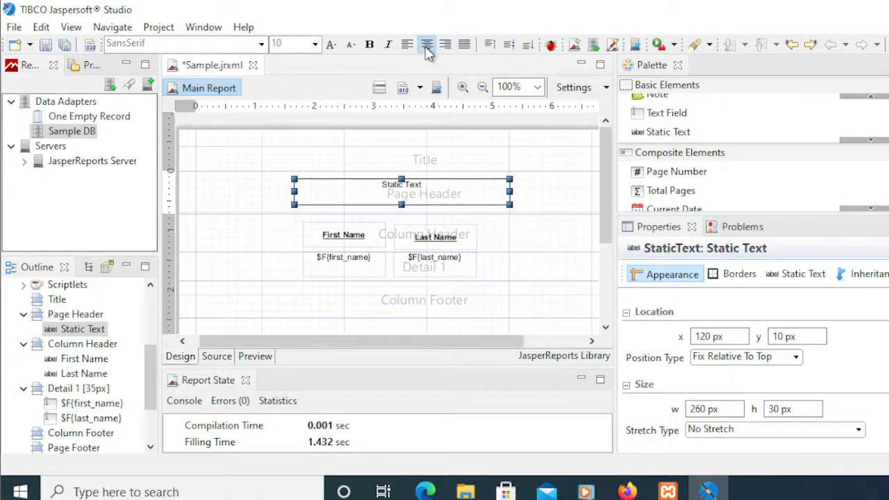
pyautogui.doubleClick(423, 191)
pyautogui.write('Employee Records')
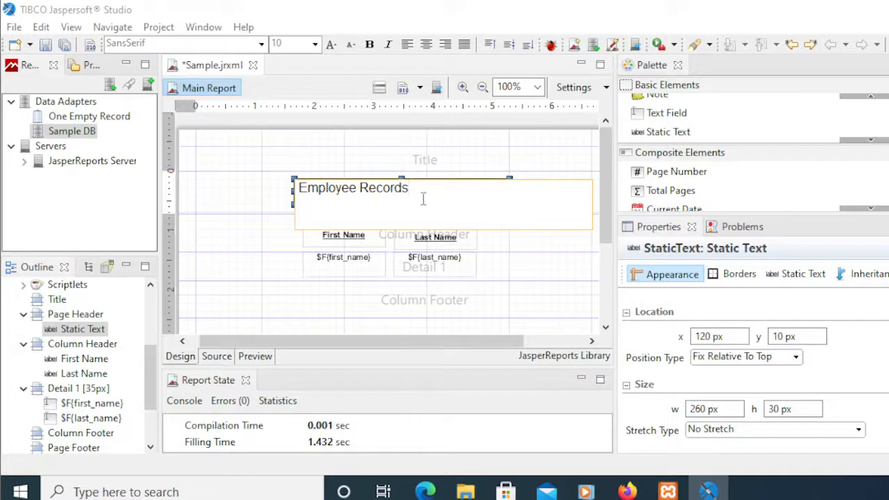
pyautogui.click(426, 44)
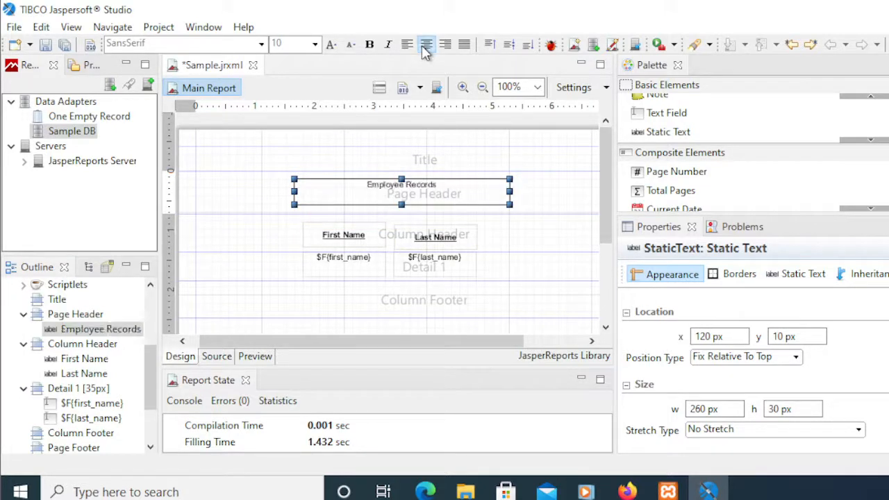
pyautogui.click(509, 44)
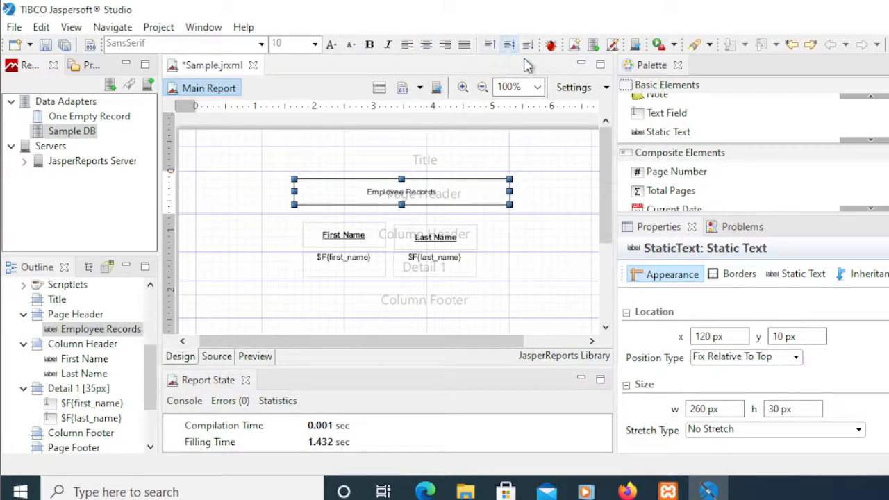
# - Set the Employee Records text to font size 18 and make it bold
pyautogui.click(315, 44)
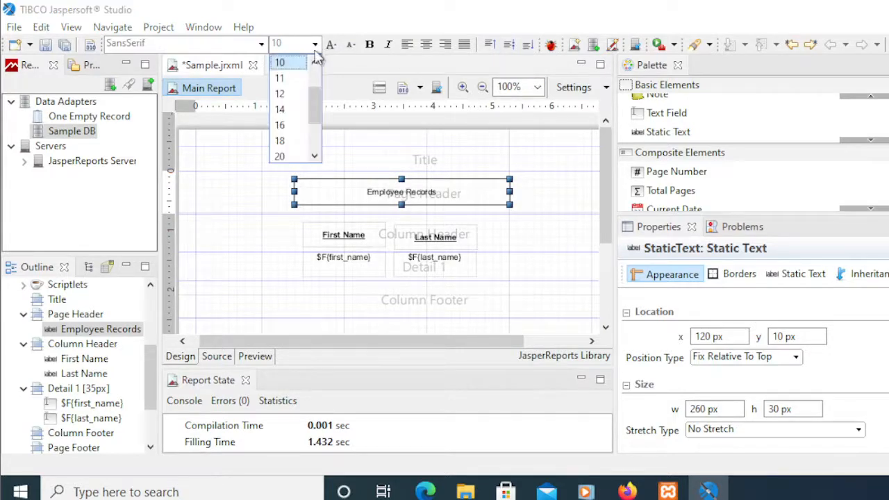
pyautogui.click(289, 142)
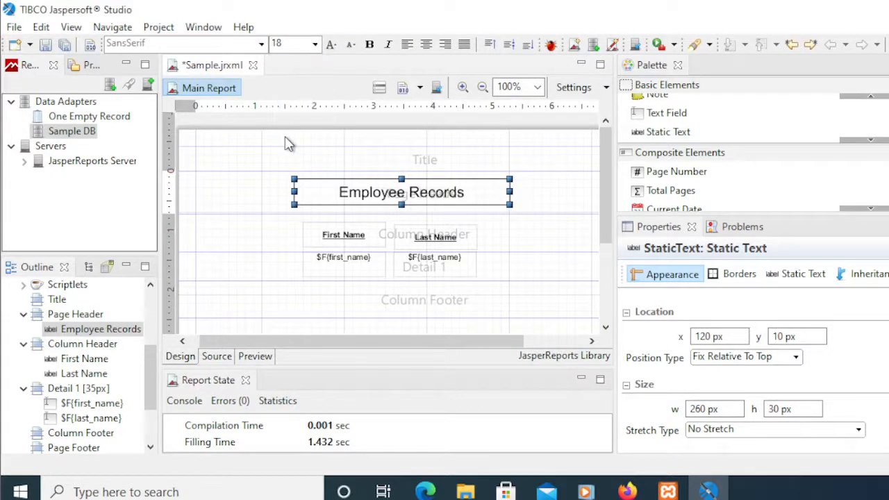
pyautogui.click(370, 44)
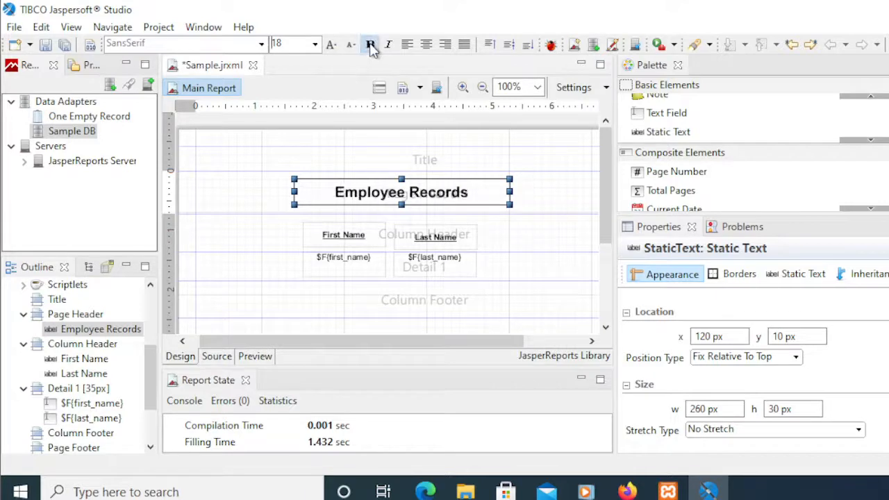
pyautogui.click(263, 290)
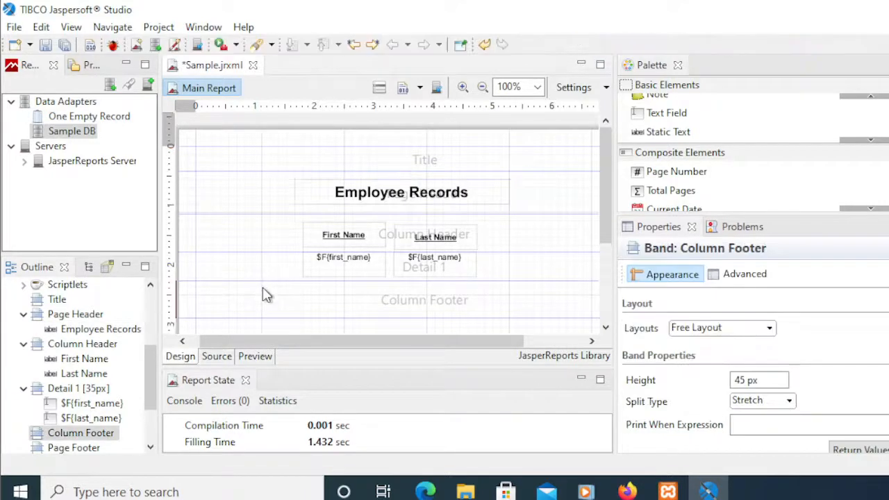
# - Preview the report to check the Employee Records header, and return to the report design
pyautogui.click(250, 357)
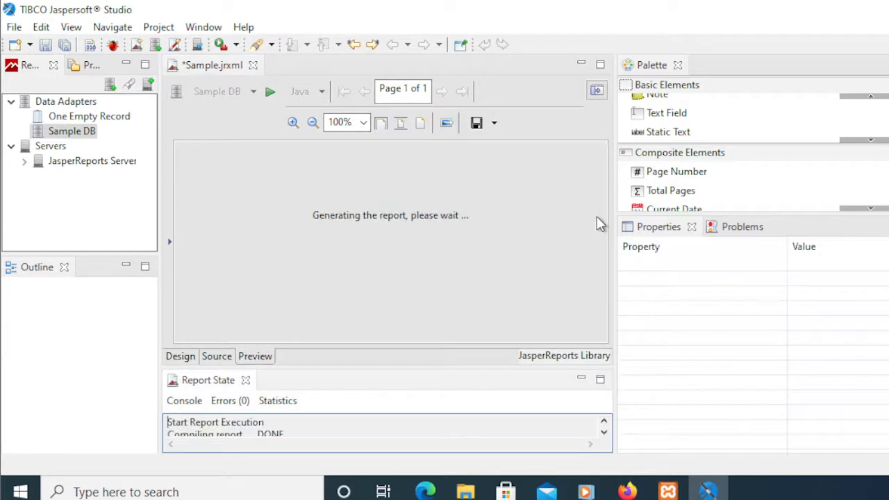
pyautogui.moveTo(598, 216); pyautogui.dragTo(597, 191)
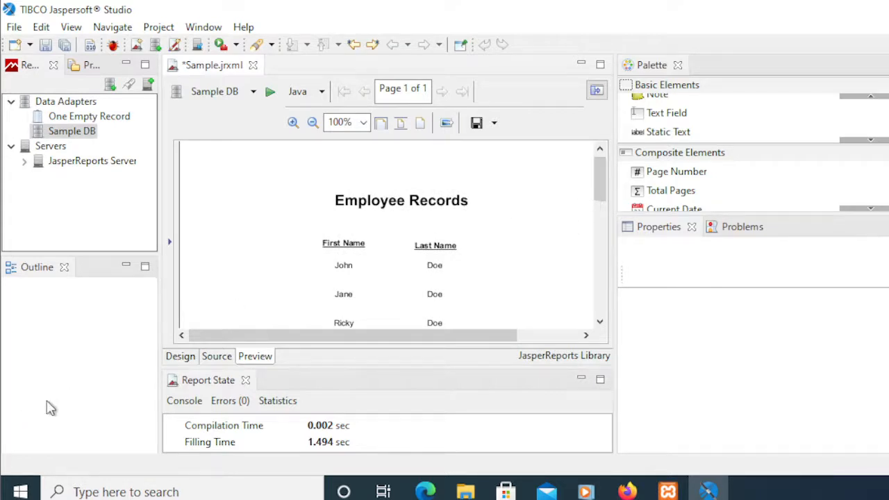
pyautogui.click(182, 357)
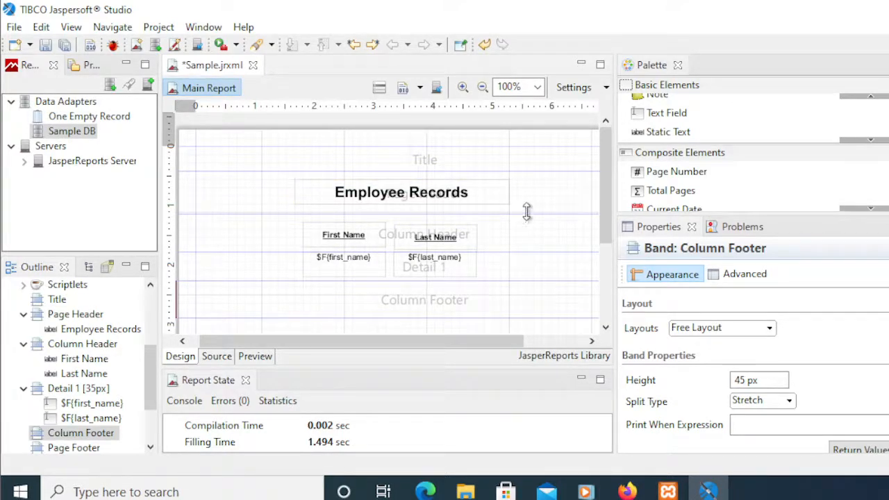
# - Shorten the Page Header band slightly and save the report
pyautogui.moveTo(526, 212); pyautogui.dragTo(526, 207)
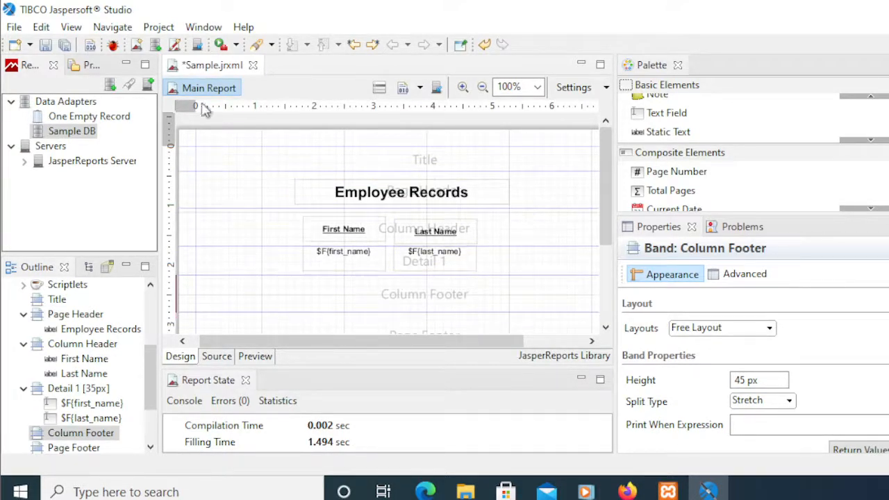
pyautogui.click(45, 44)
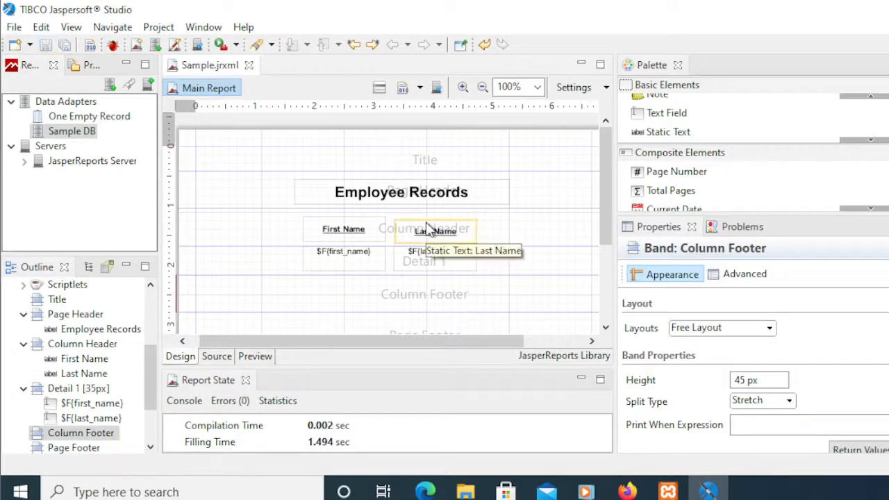
# - Preview the saved report from start to end to check its spacing, and return to the design
pyautogui.click(251, 357)
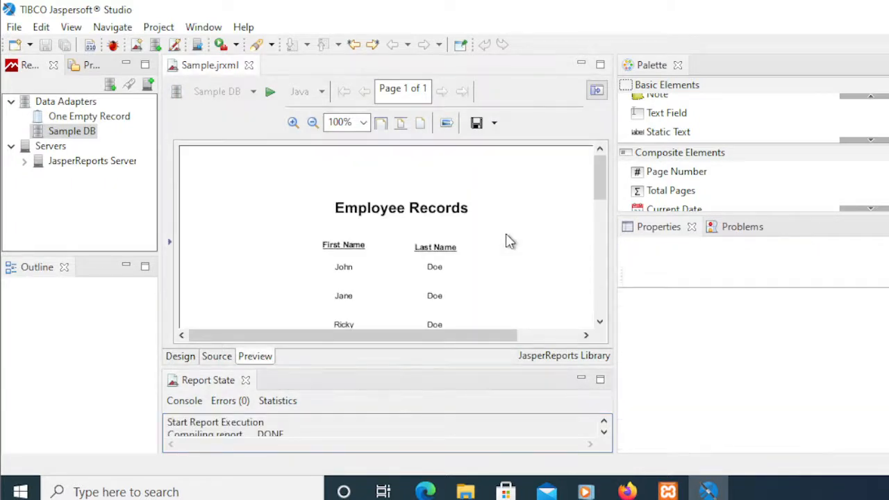
pyautogui.scroll(-8, 508, 241)
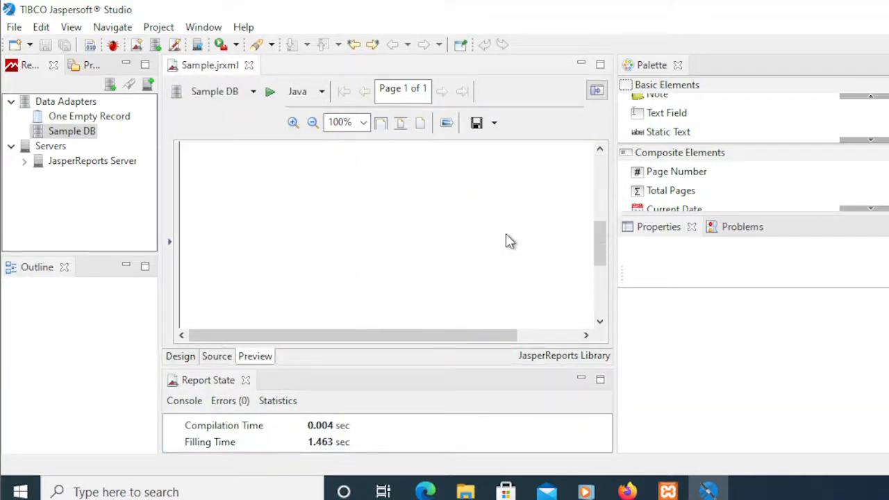
pyautogui.scroll(-2, 507, 241)
pyautogui.scroll(10, 508, 241)
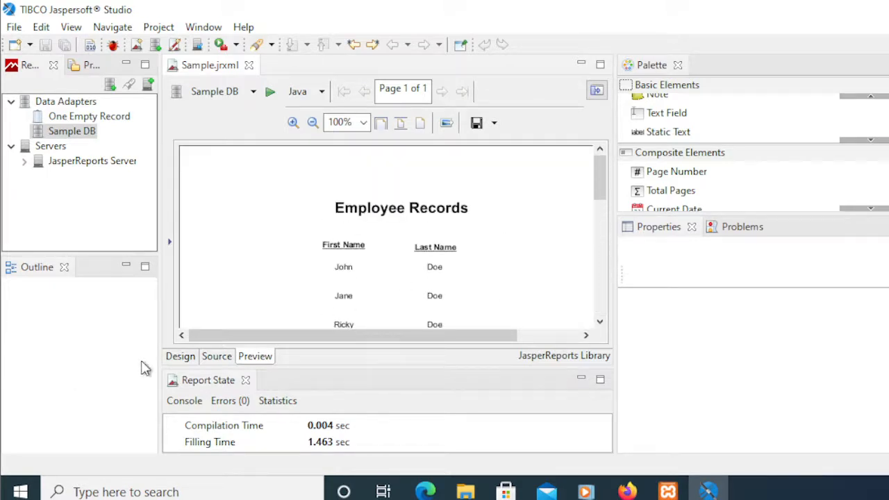
pyautogui.click(180, 357)
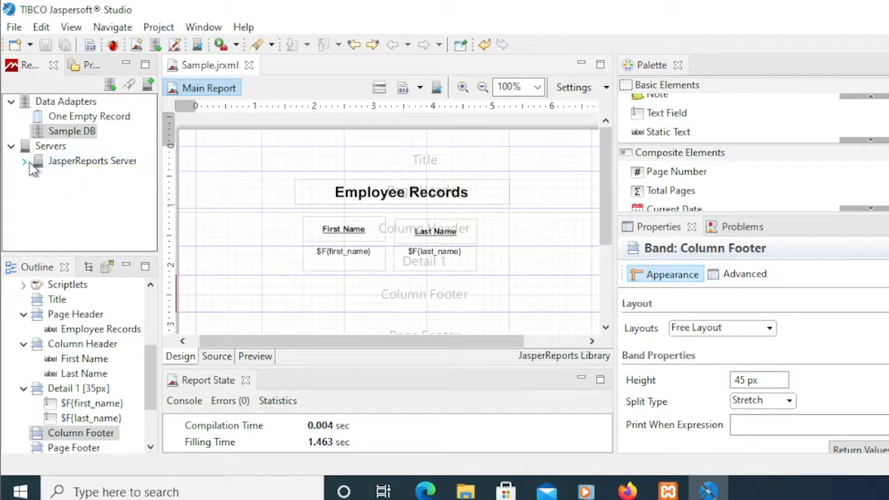
# - Connect to JasperReports Server in the repository and expand its Reports folder
pyautogui.click(26, 162)
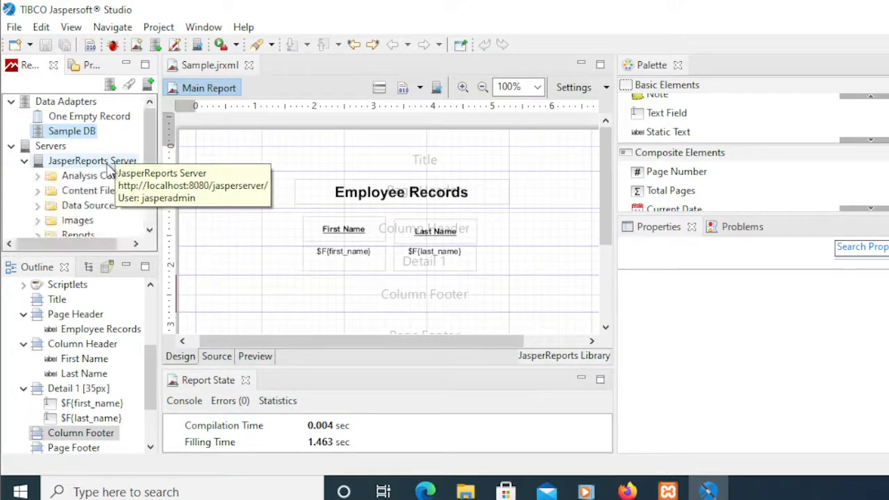
pyautogui.moveTo(153, 178); pyautogui.dragTo(154, 193)
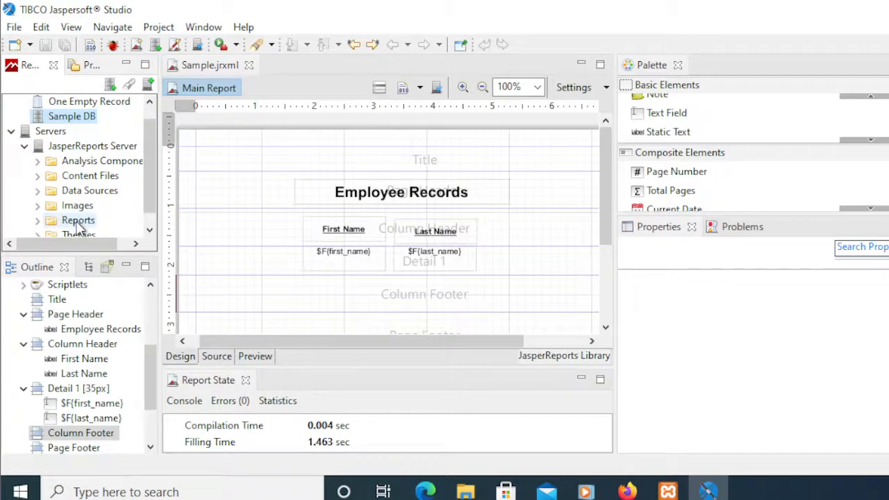
pyautogui.moveTo(154, 196); pyautogui.dragTo(153, 209)
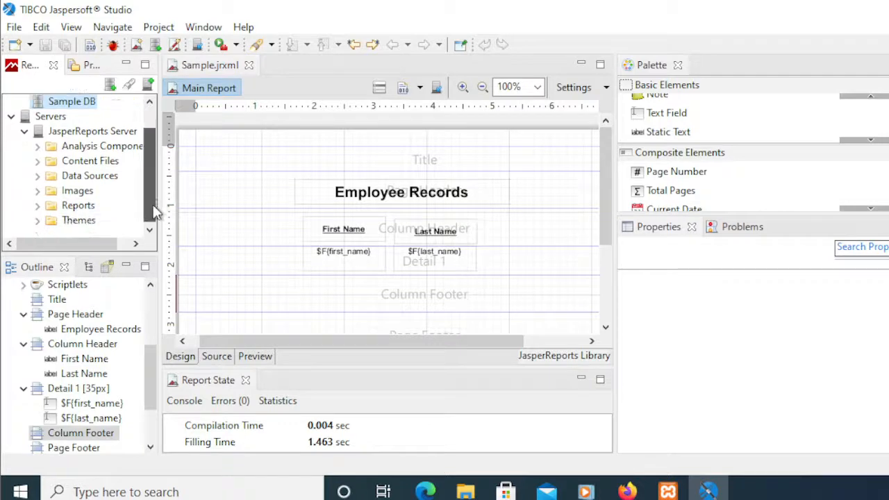
pyautogui.click(38, 207)
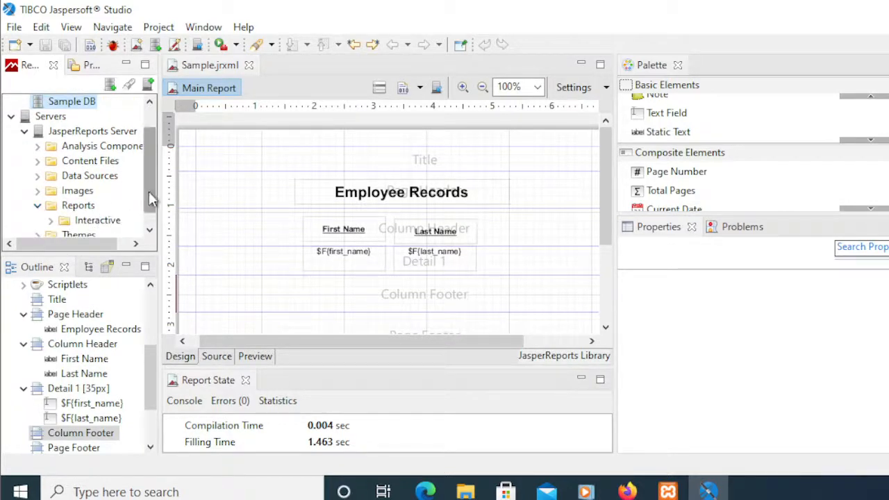
pyautogui.scroll(-1, 149, 191)
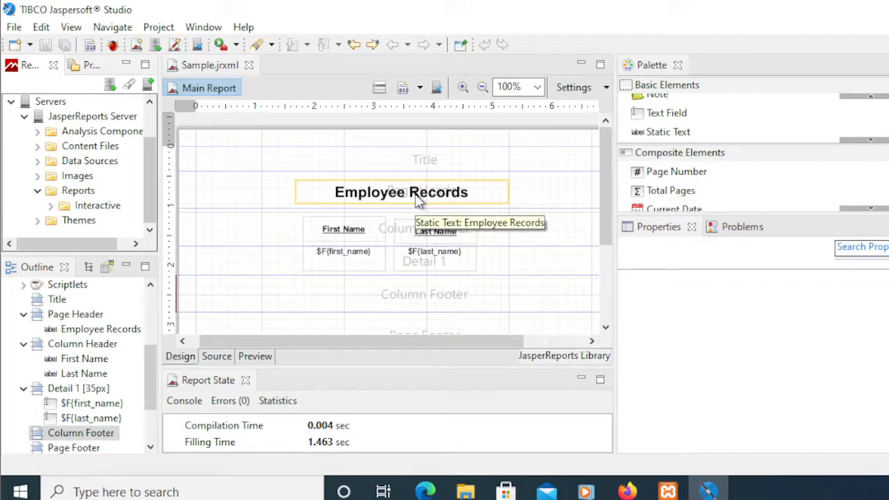
# - Create a folder named My Sample Reports inside the server's Reports folder
pyautogui.rightClick(78, 195)
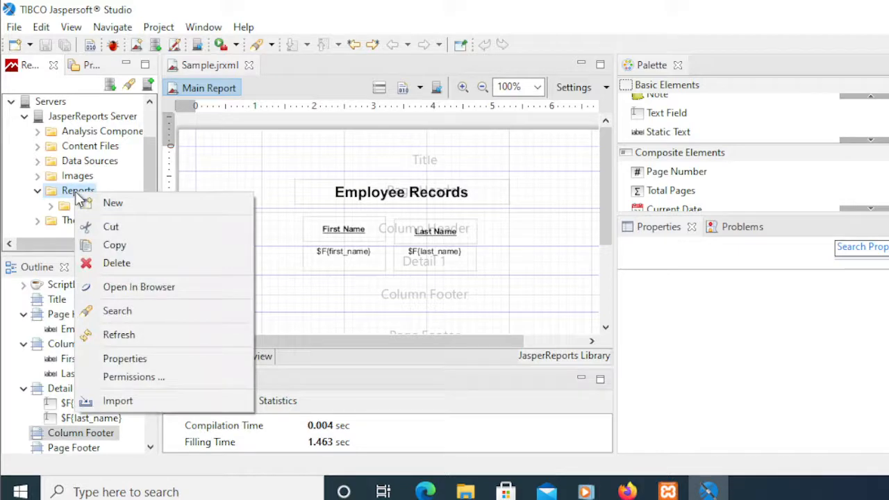
pyautogui.click(103, 207)
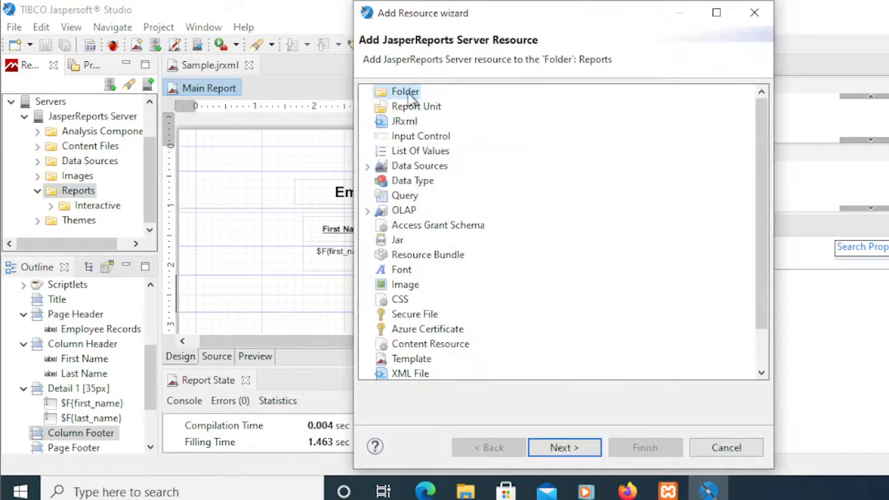
pyautogui.click(568, 450)
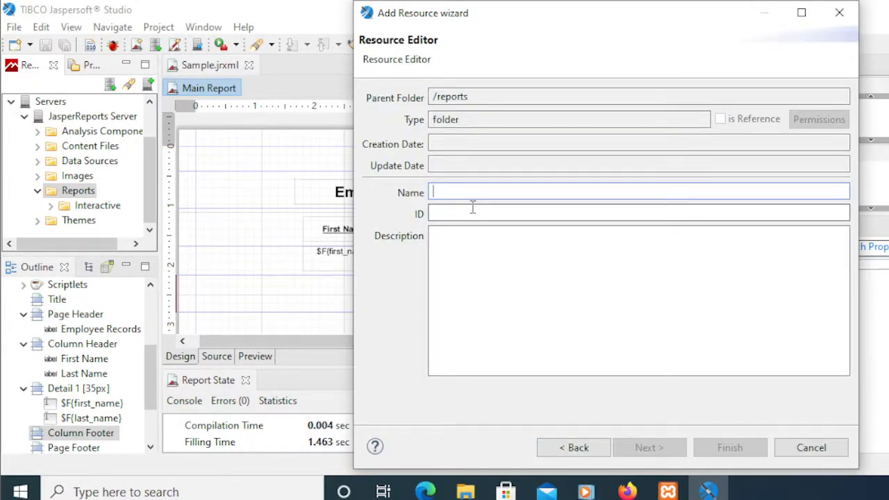
pyautogui.write('M')
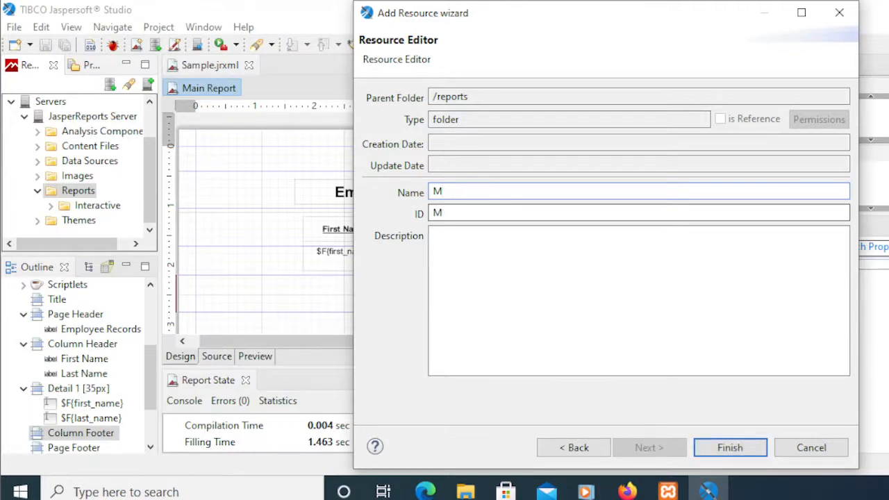
pyautogui.write('Y Sample ')
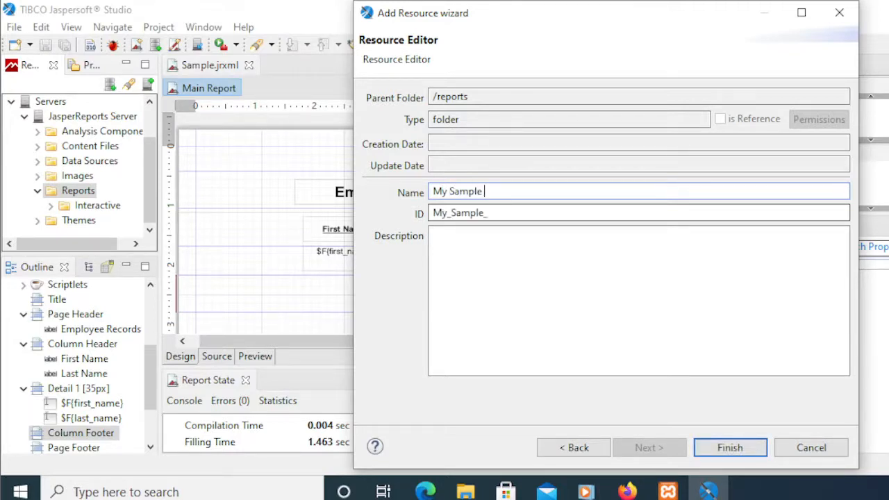
pyautogui.write('Reports')
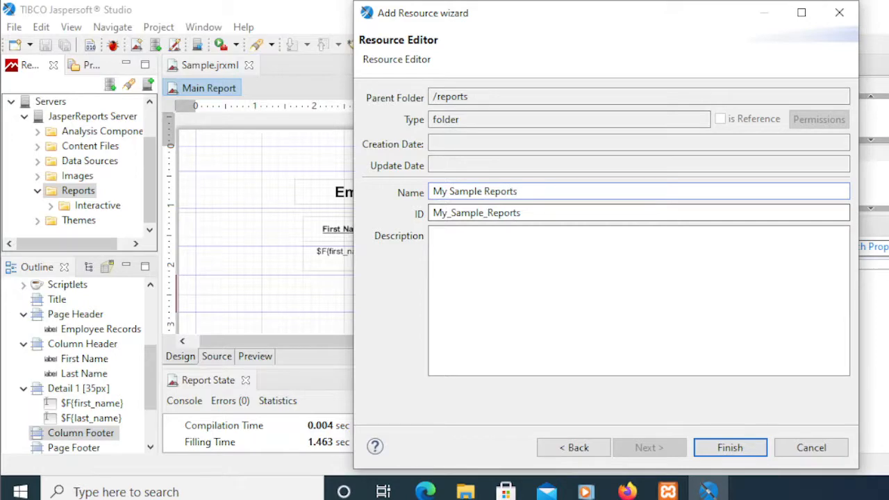
pyautogui.click(733, 448)
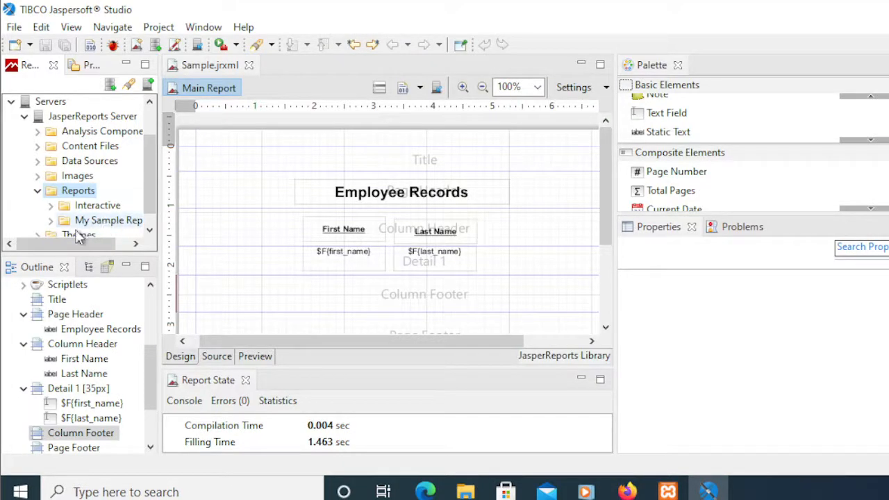
pyautogui.moveTo(92, 244); pyautogui.dragTo(101, 242)
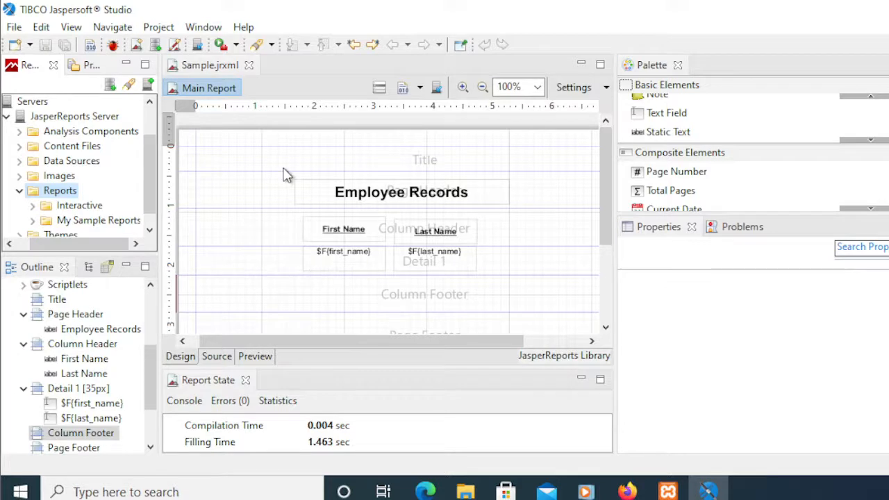
# - Start publishing the report to JasperReports Server with Reports > My Sample Reports as the destination folder
pyautogui.click(197, 46)
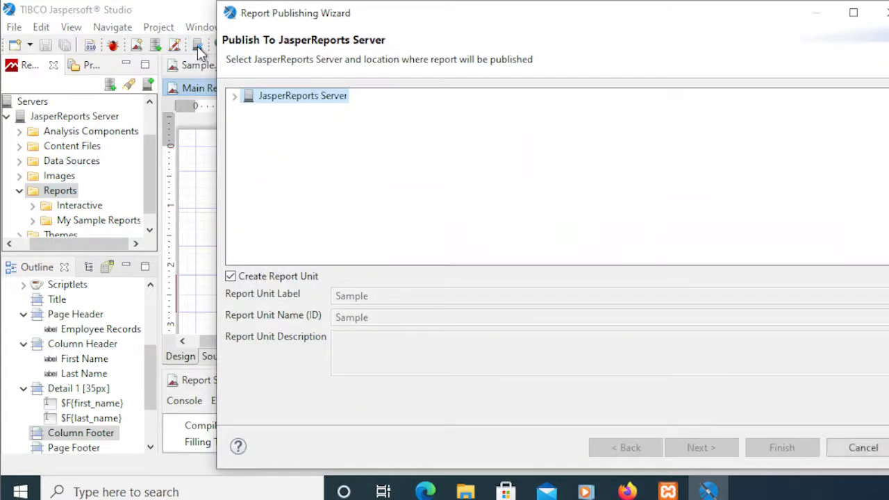
pyautogui.click(235, 97)
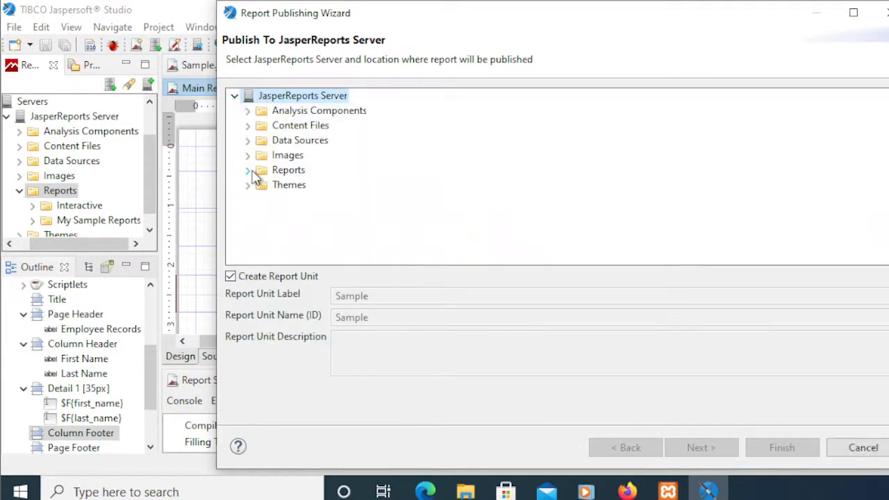
pyautogui.click(248, 171)
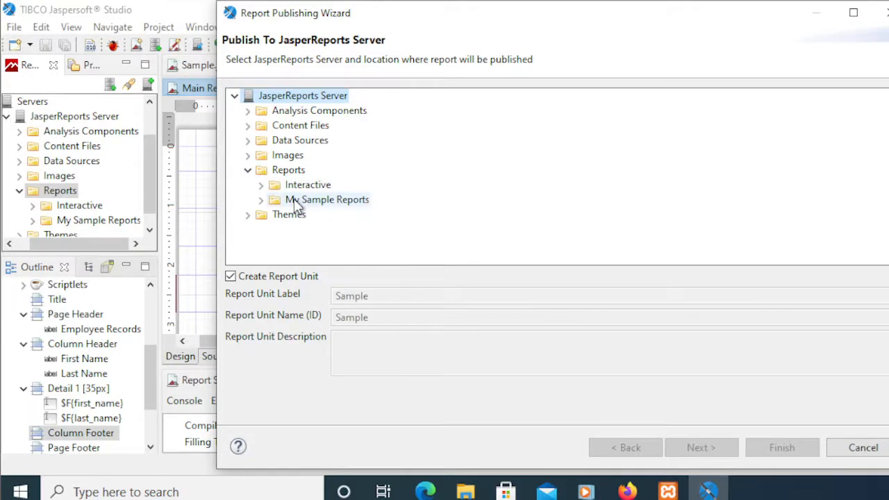
pyautogui.click(295, 203)
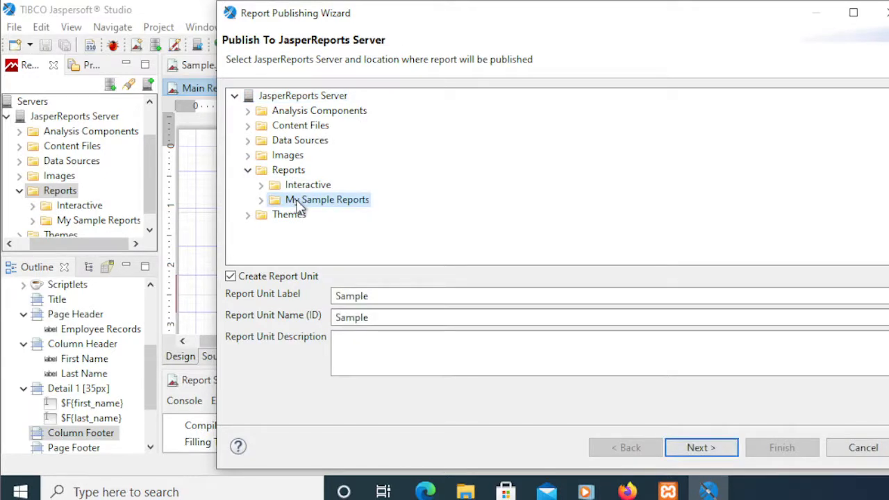
# - Set the report unit label to Employee Records and continue to the data source settings
pyautogui.click(386, 299)
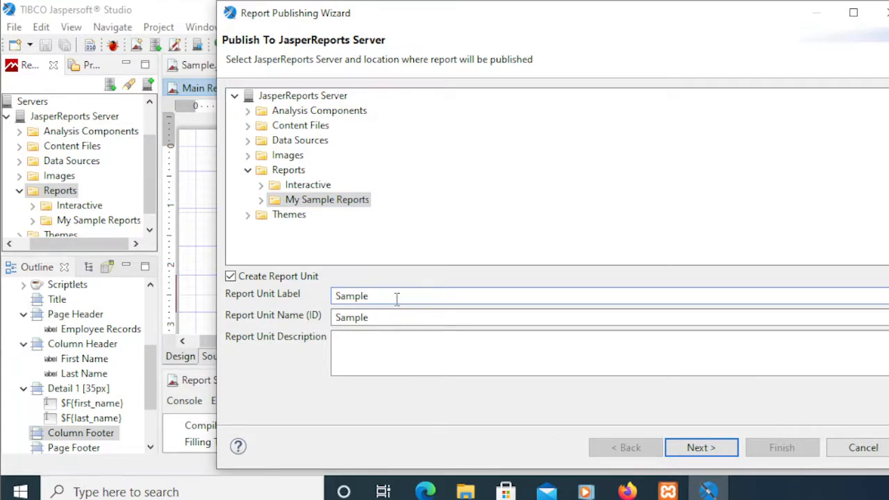
pyautogui.moveTo(397, 297); pyautogui.dragTo(297, 296)
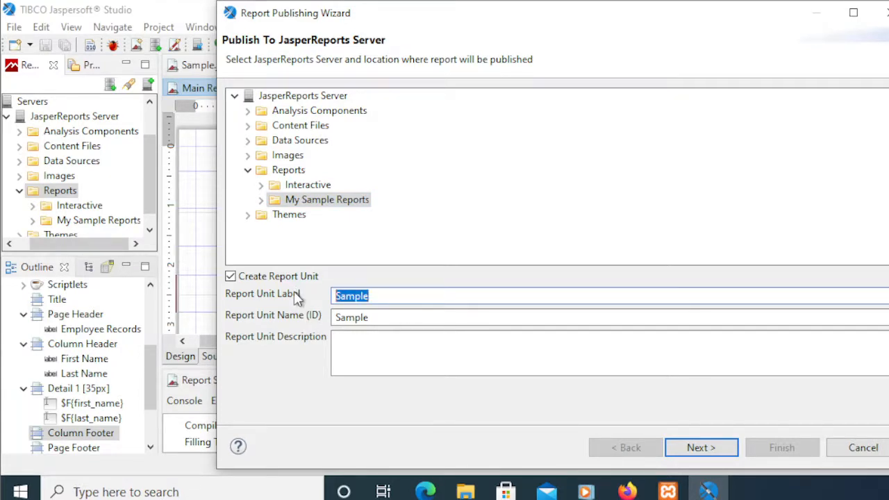
pyautogui.write('E')
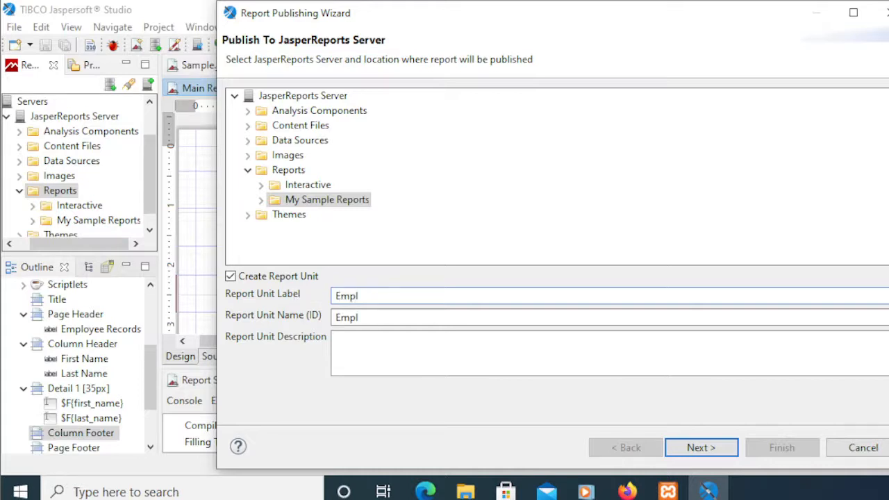
pyautogui.write('mployee Records')
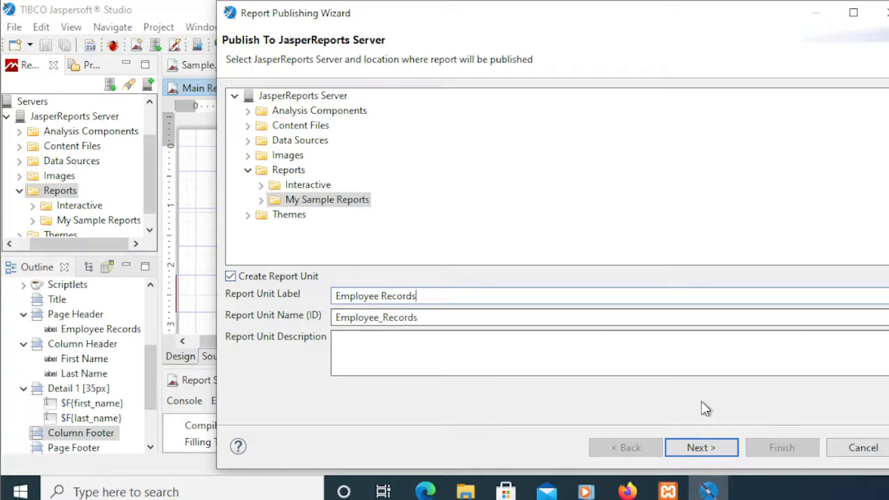
pyautogui.click(713, 447)
pyautogui.click(713, 447)
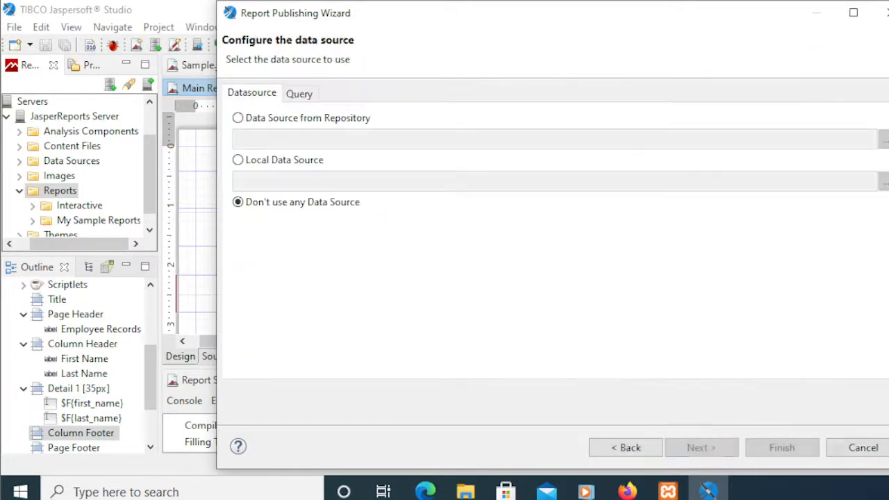
pyautogui.moveTo(708, 492)
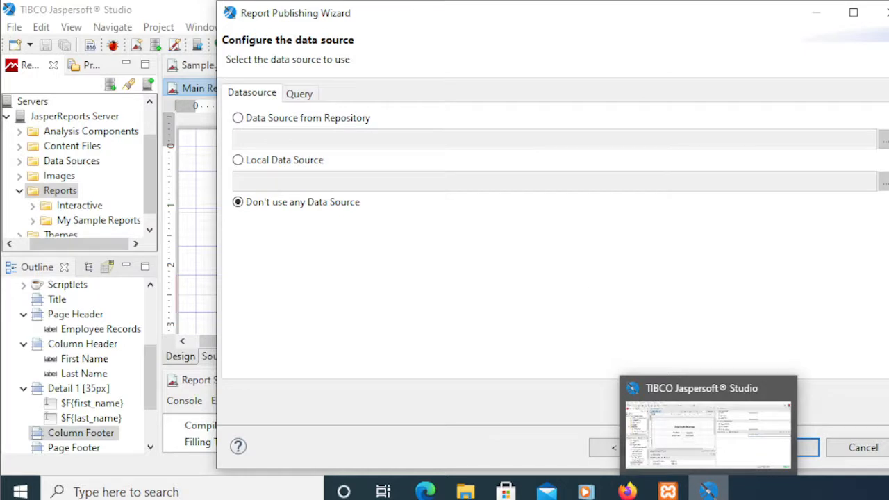
pyautogui.moveTo(440, 18); pyautogui.dragTo(308, 23)
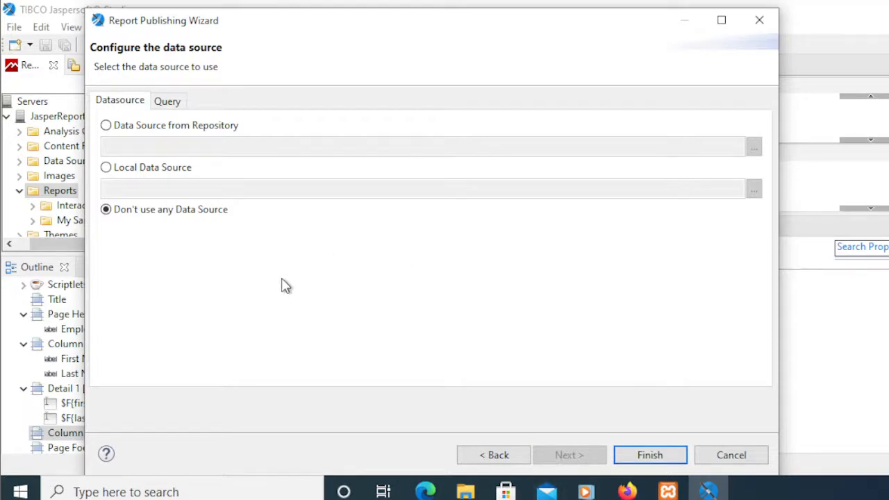
pyautogui.click(118, 128)
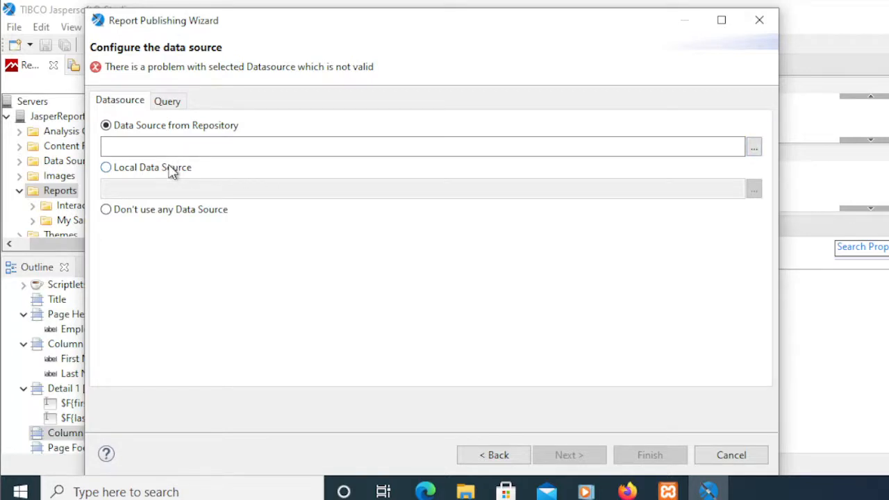
pyautogui.click(754, 148)
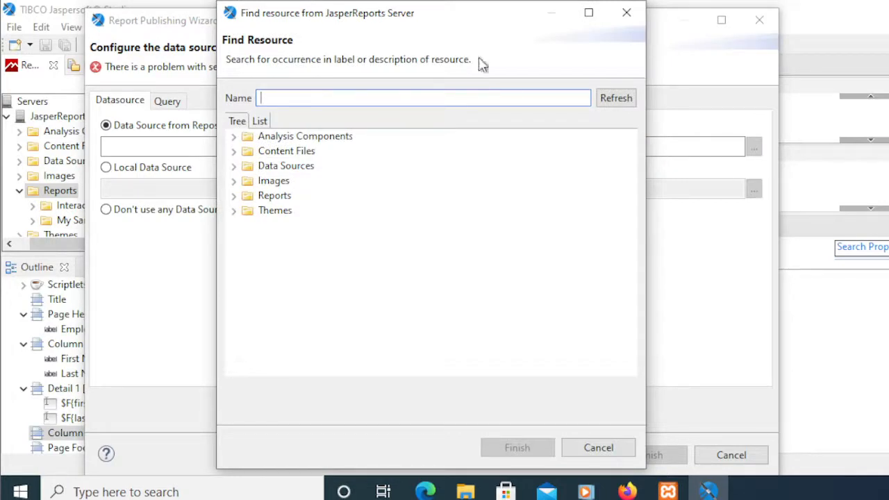
pyautogui.click(627, 13)
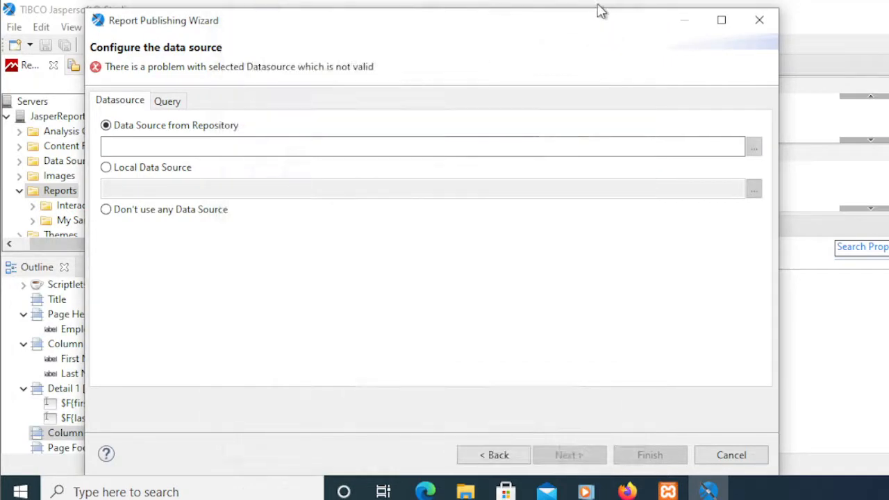
# - Finish publishing the report without any data source and close the publishing confirmation
pyautogui.click(214, 215)
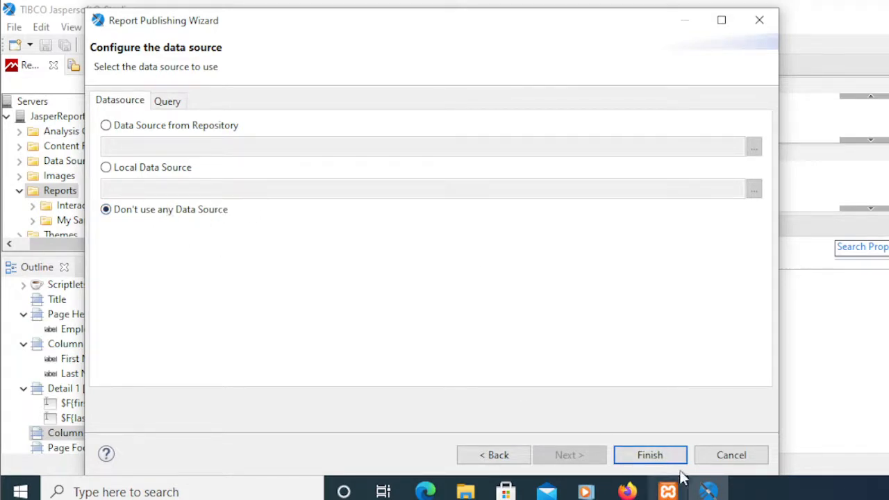
pyautogui.click(651, 457)
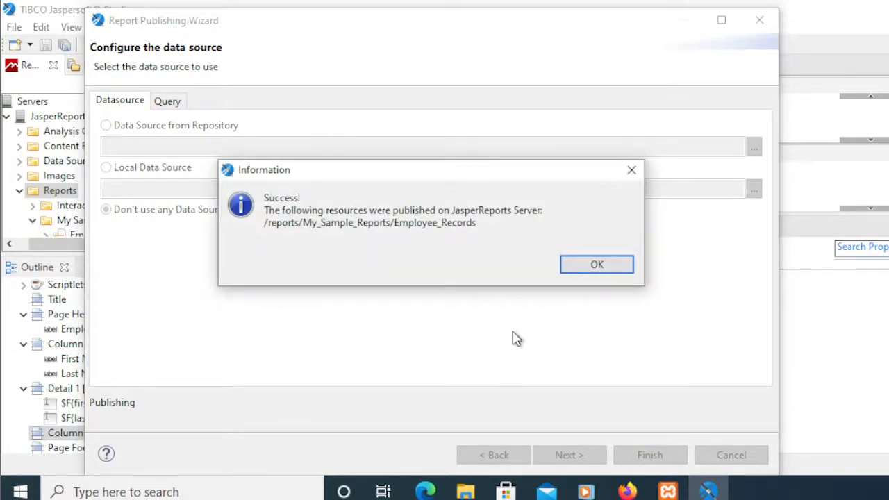
pyautogui.click(592, 267)
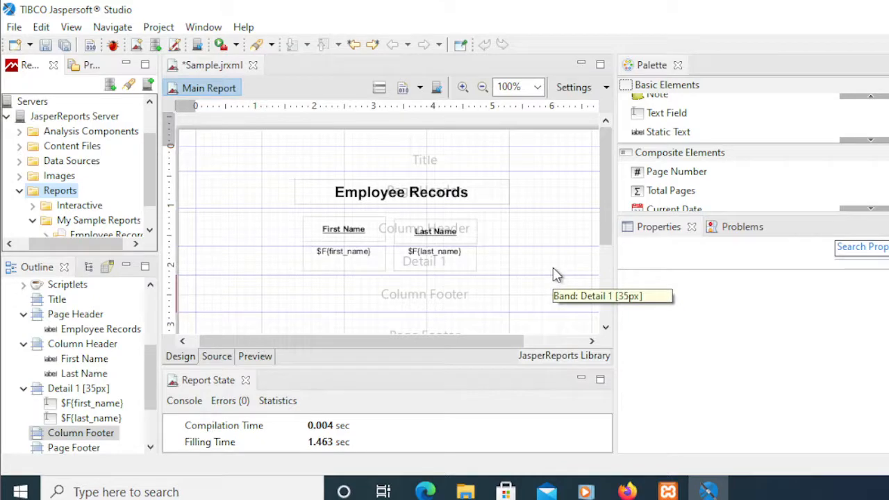
# - Switch to JasperReports Server in the browser and log back in with the prefilled credentials
pyautogui.click(625, 491)
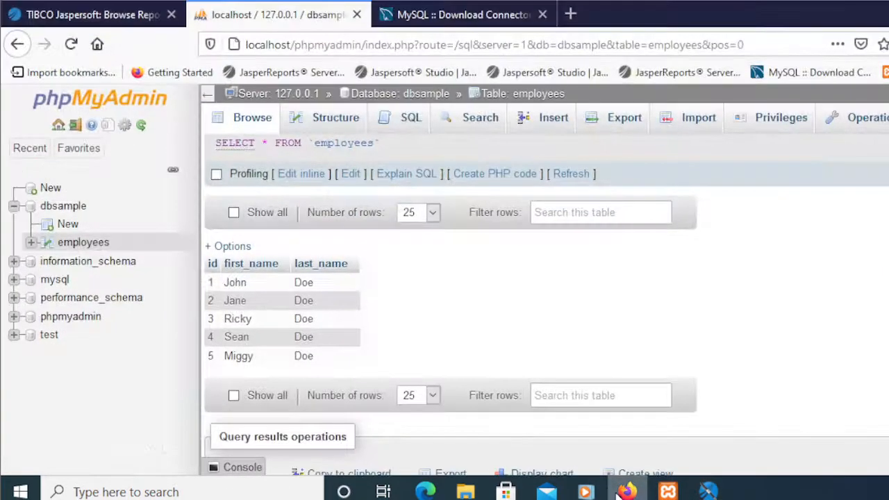
pyautogui.click(55, 15)
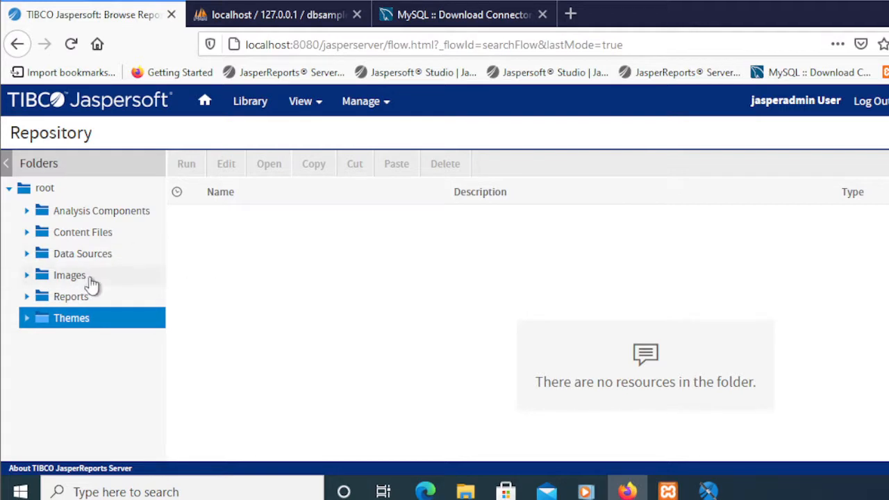
pyautogui.click(71, 296)
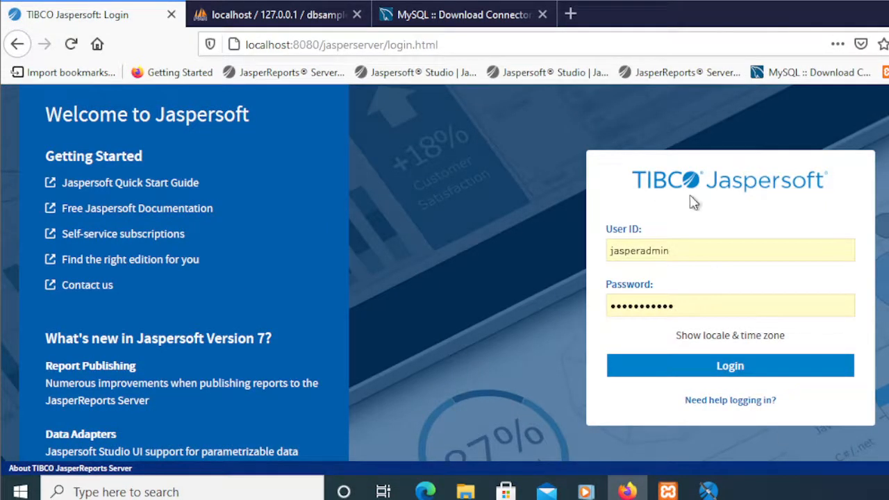
pyautogui.click(642, 376)
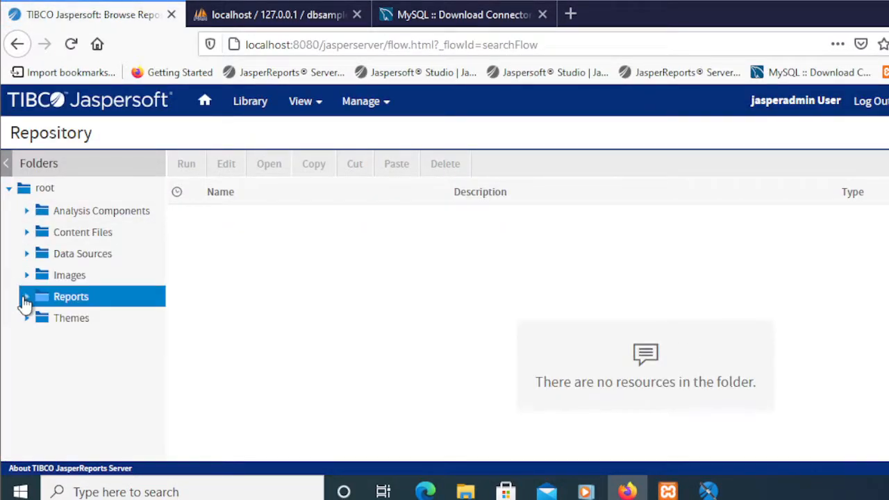
# - Run the Employee Records report from Reports > My Sample Reports to check its output
pyautogui.click(27, 299)
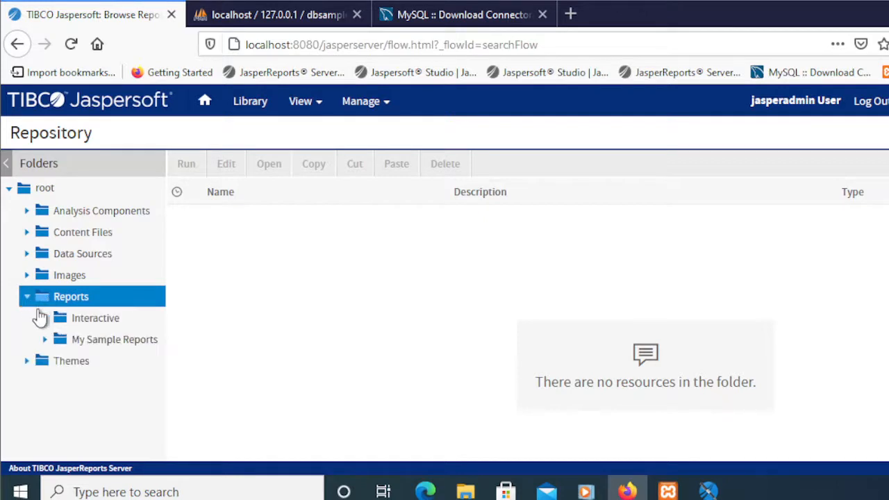
pyautogui.click(91, 345)
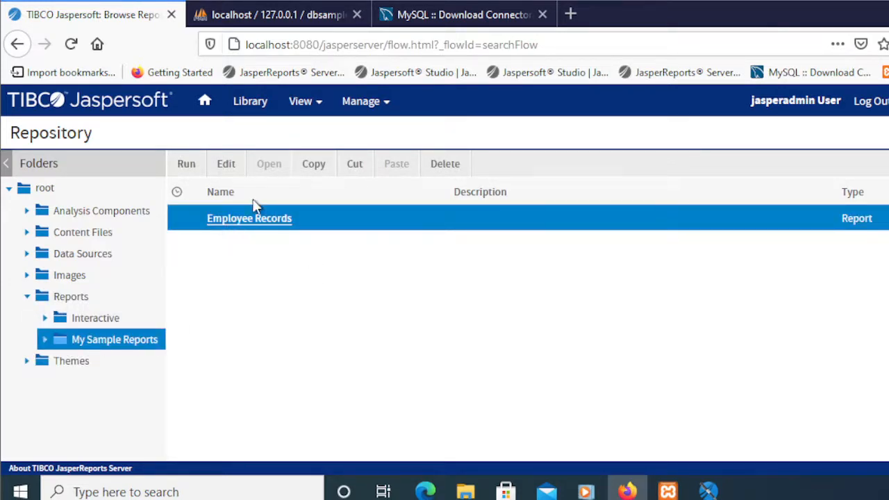
pyautogui.click(242, 222)
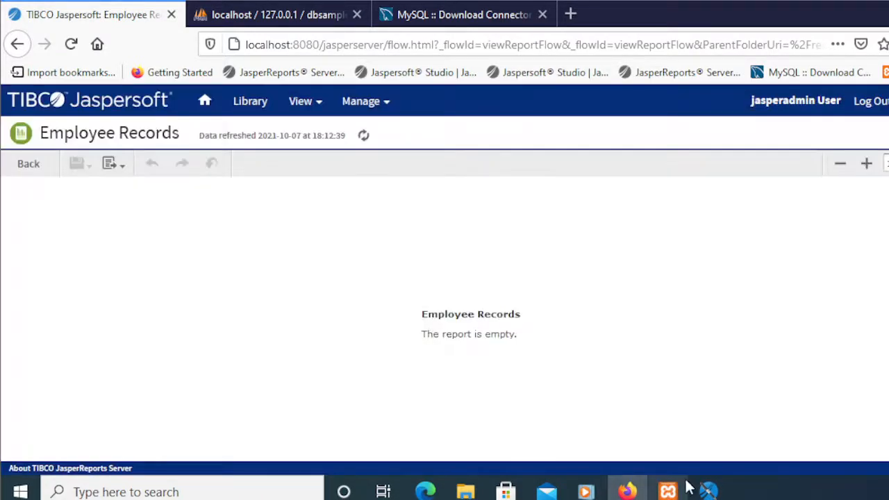
pyautogui.moveTo(708, 491)
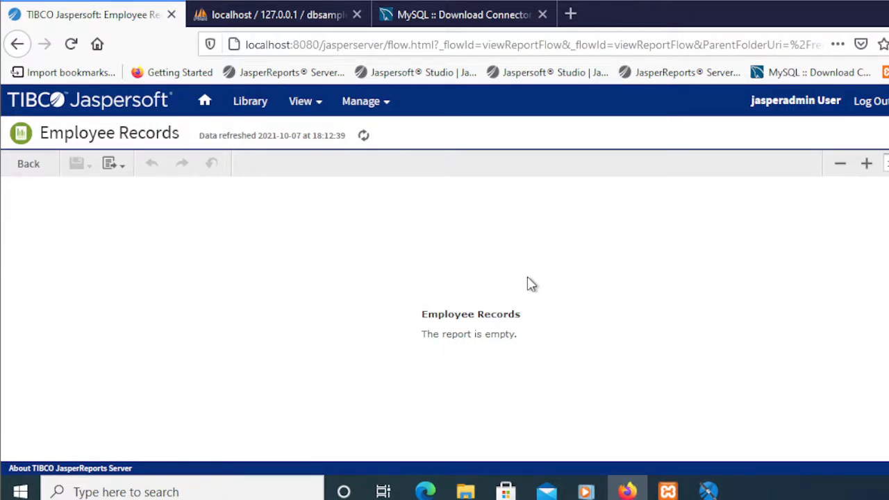
# - Go back to the repository and paste a copy of JServer Jdbc Data Source into the Data Sources folder
pyautogui.click(37, 167)
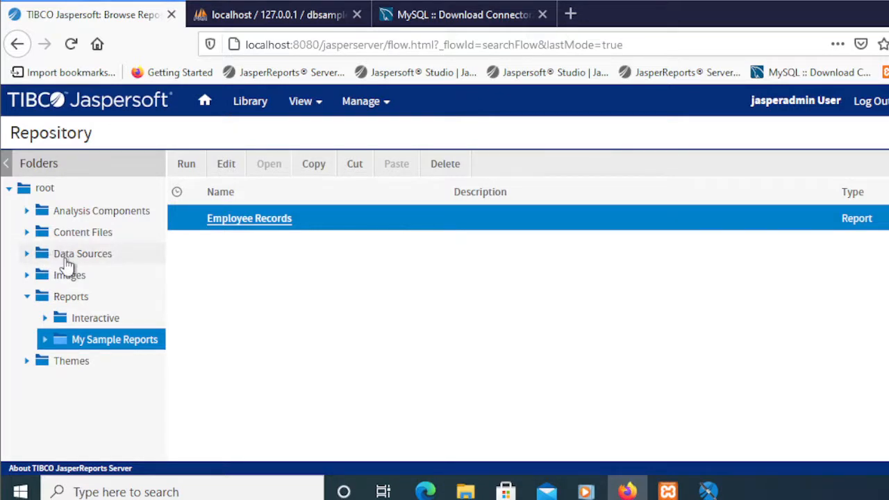
pyautogui.click(95, 257)
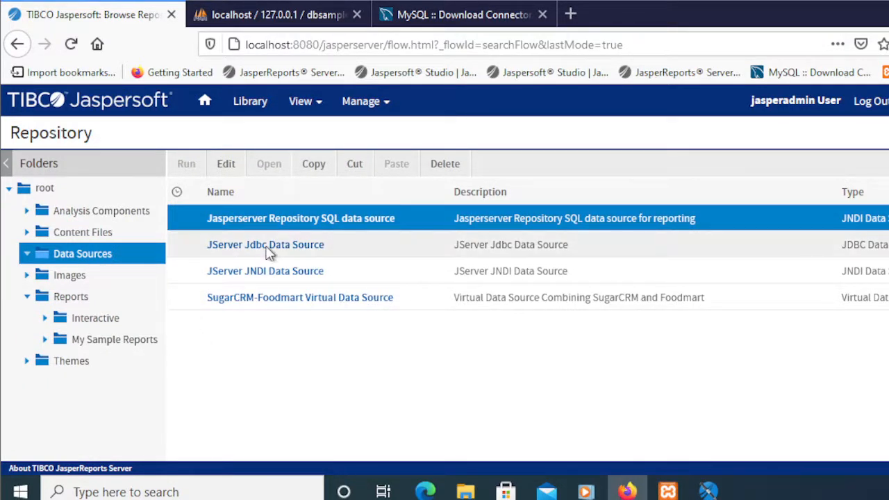
pyautogui.moveTo(270, 253)
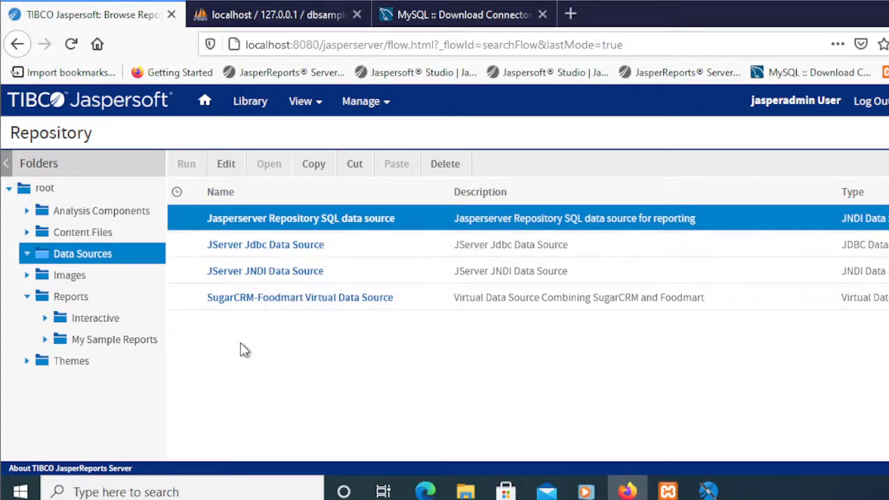
pyautogui.click(248, 254)
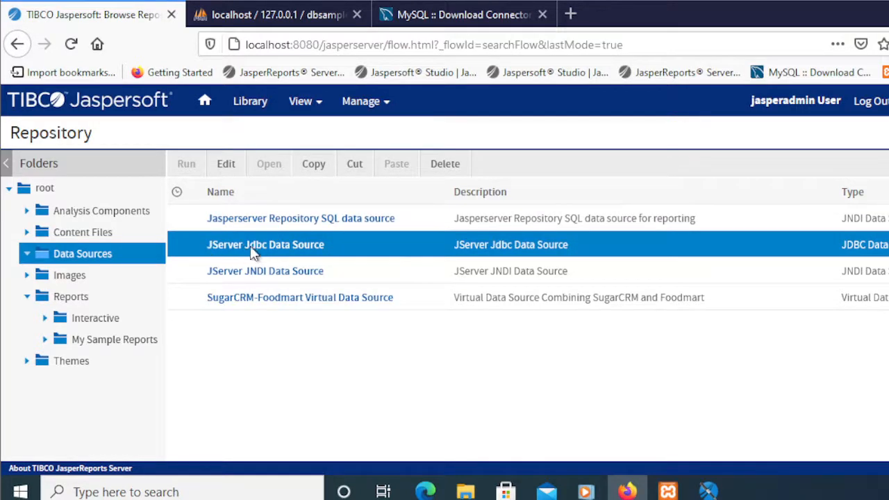
pyautogui.click(317, 164)
pyautogui.click(298, 307)
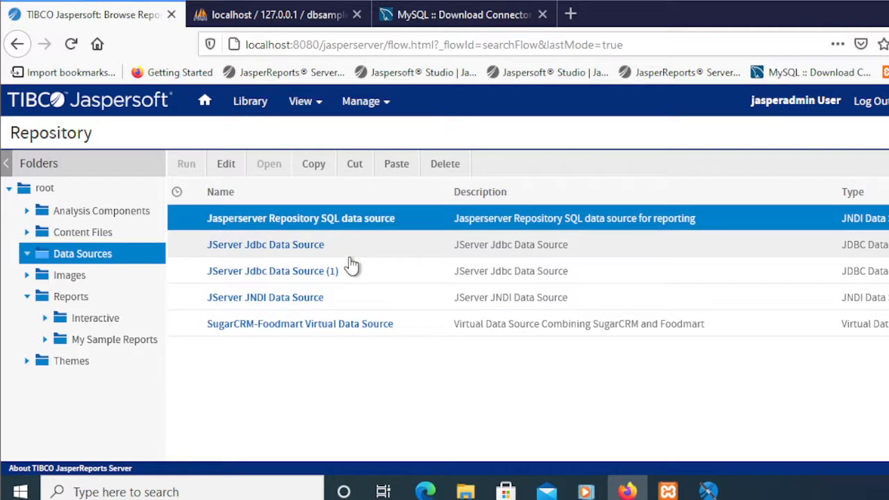
# - Open the copied JServer Jdbc Data Source (1) for editing and set its JDBC driver to MySQL (org.mariadb.jdbc.Driver)
pyautogui.click(286, 273)
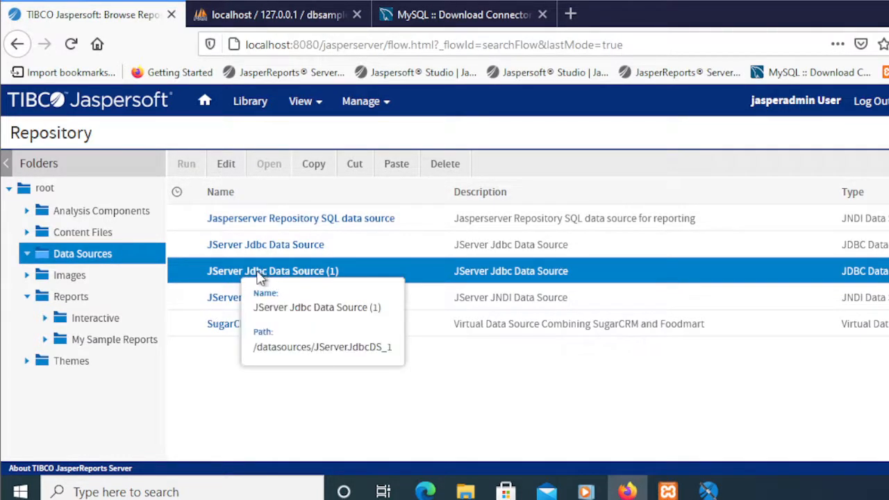
pyautogui.click(226, 167)
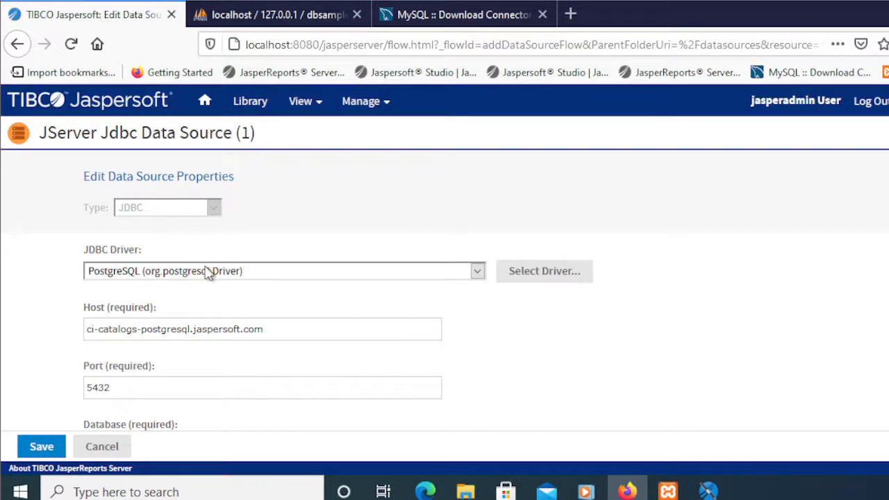
pyautogui.scroll(-1, 354, 200)
pyautogui.scroll(-5, 354, 201)
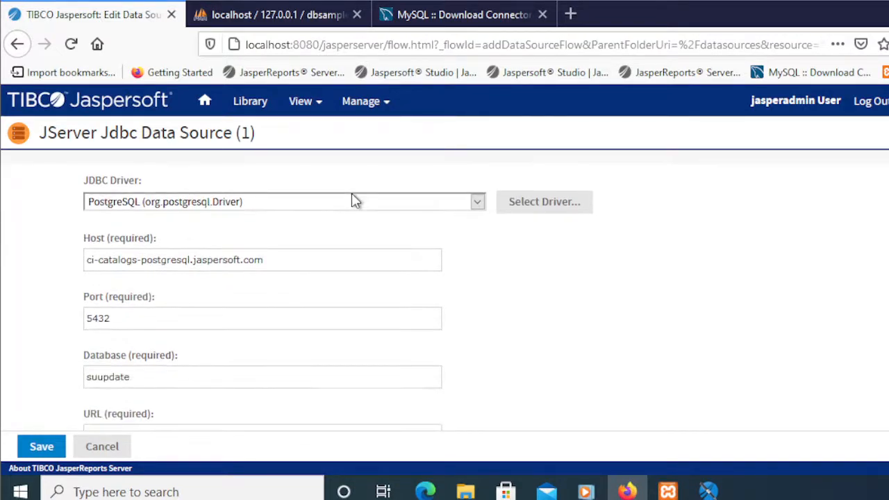
pyautogui.scroll(5, 354, 200)
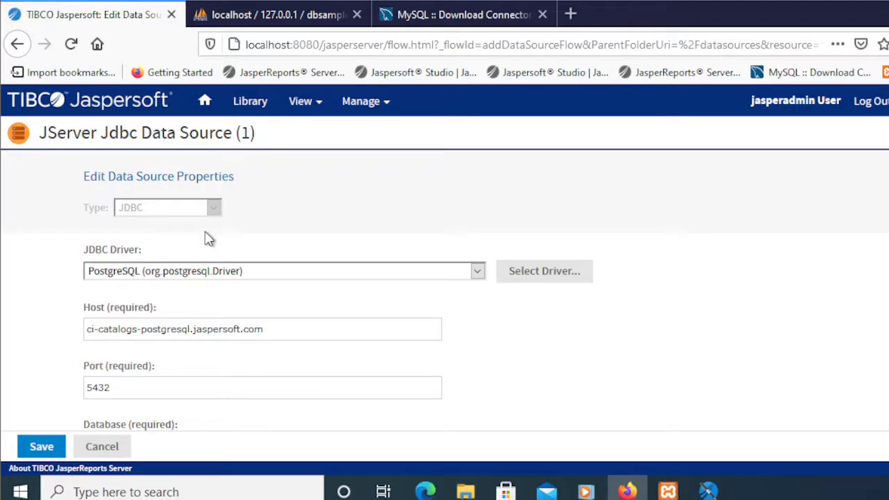
pyautogui.click(479, 272)
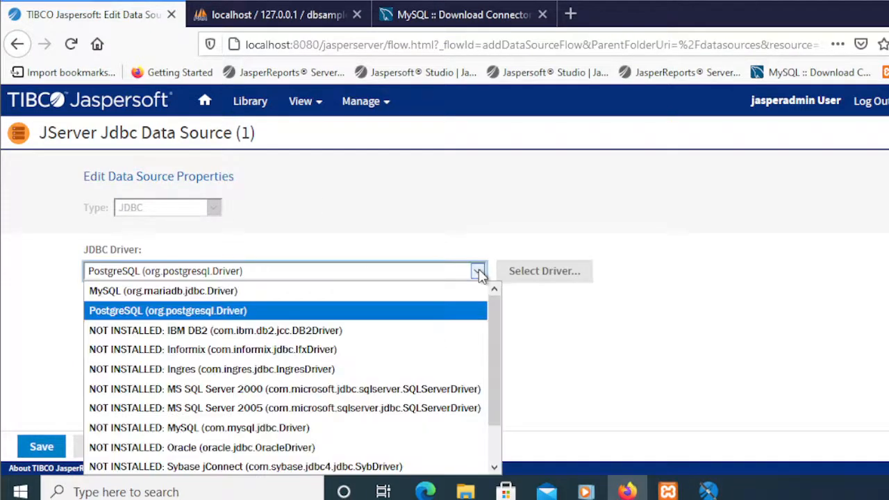
pyautogui.click(393, 291)
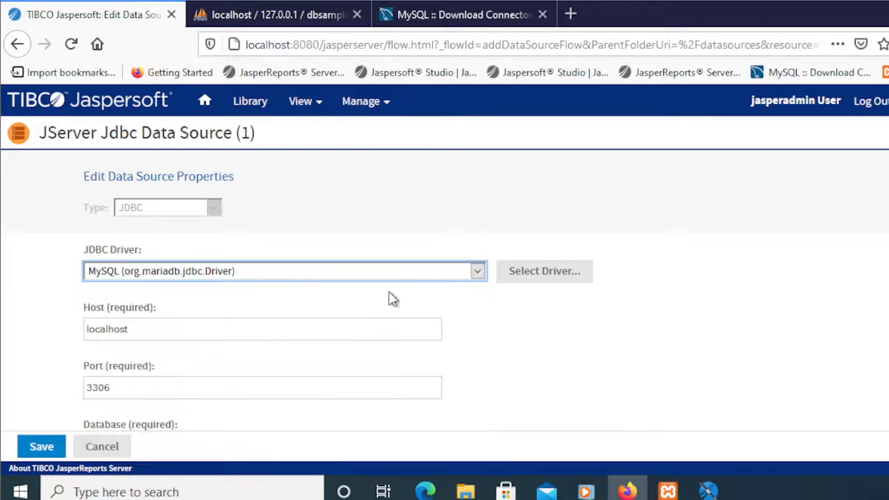
pyautogui.click(477, 274)
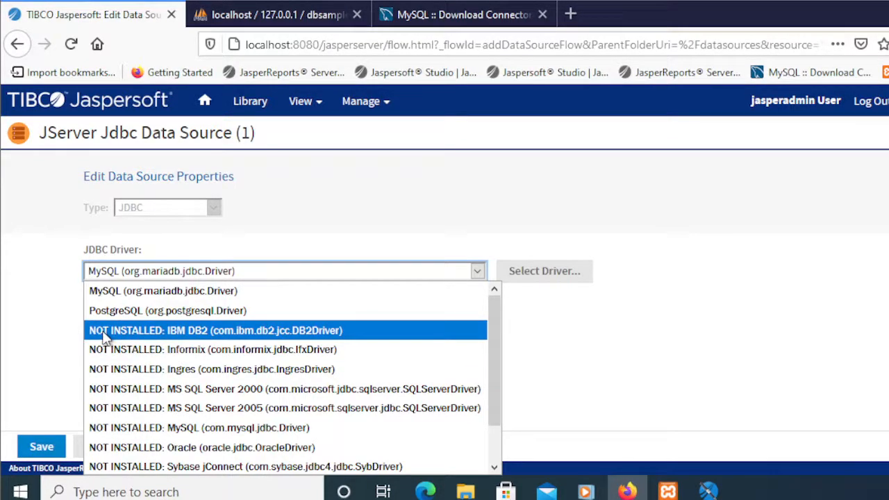
pyautogui.click(171, 292)
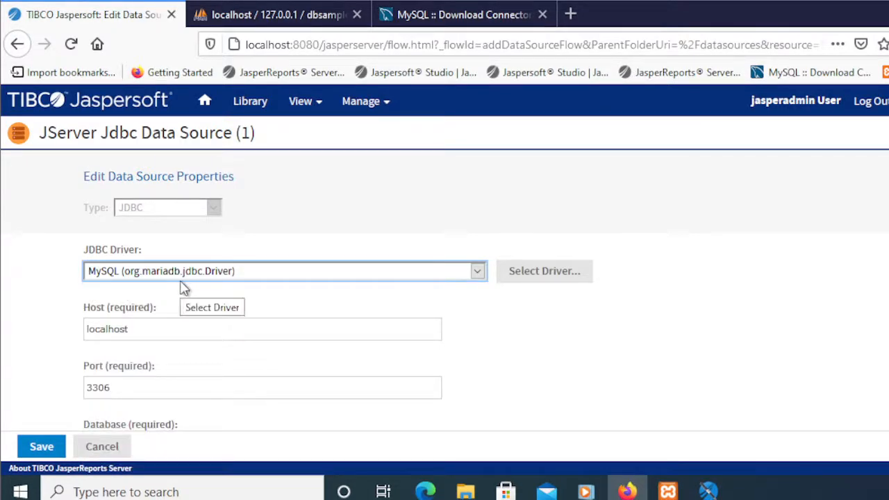
# - Set the data source's database to dbsample and check the name against the database in phpMyAdmin
pyautogui.scroll(-2, 184, 288)
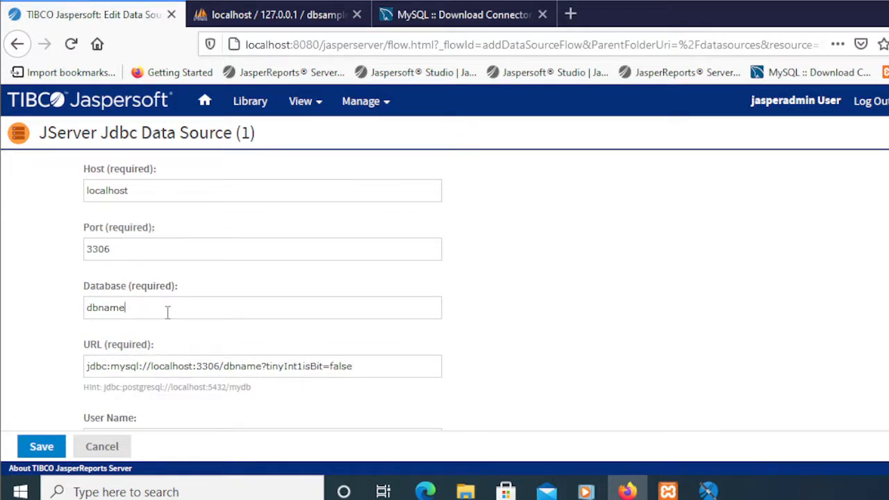
pyautogui.moveTo(167, 312); pyautogui.dragTo(100, 311)
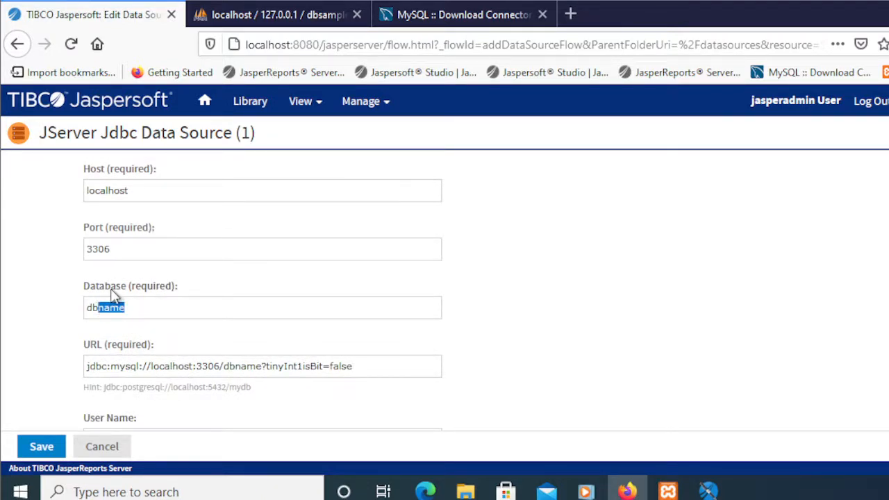
pyautogui.write('sample')
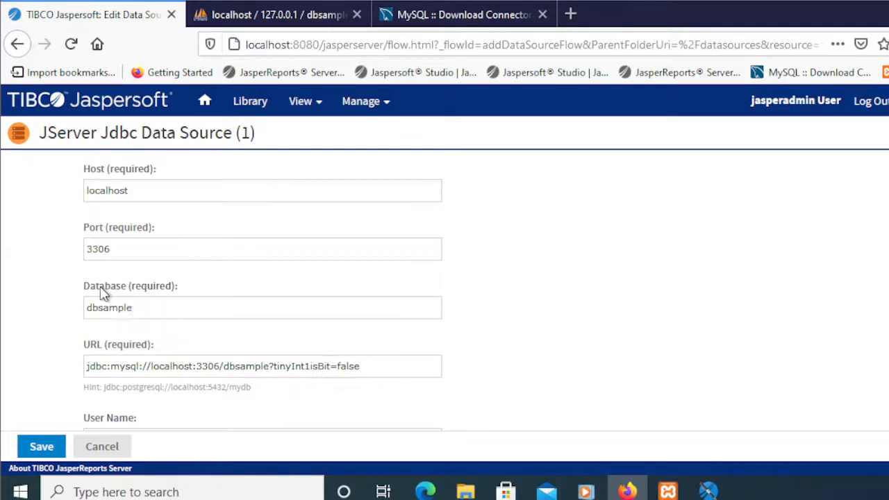
pyautogui.click(240, 17)
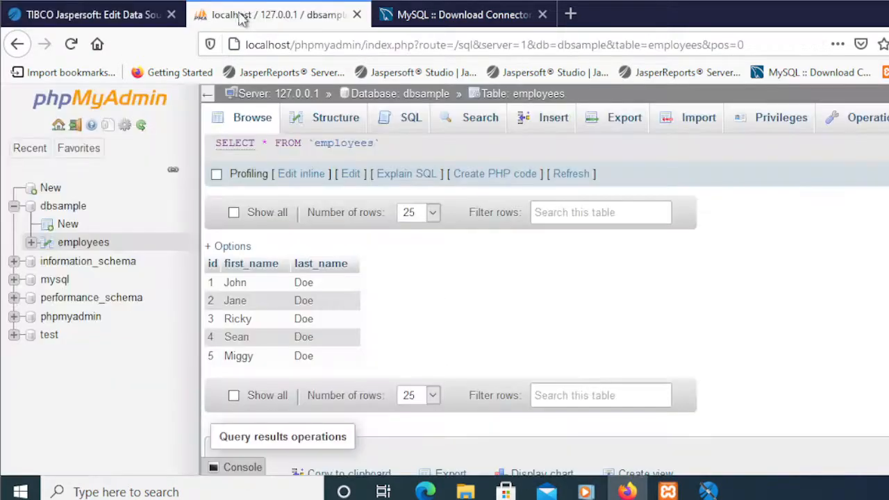
pyautogui.click(174, 16)
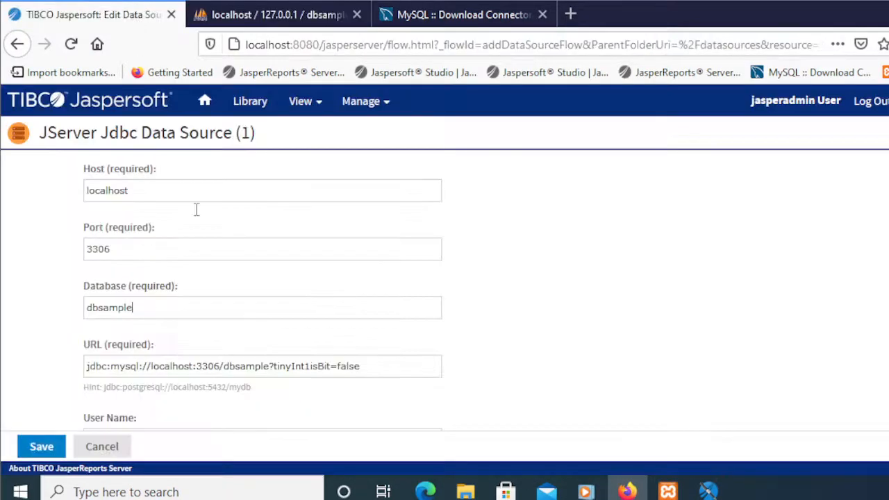
pyautogui.scroll(-2, 374, 327)
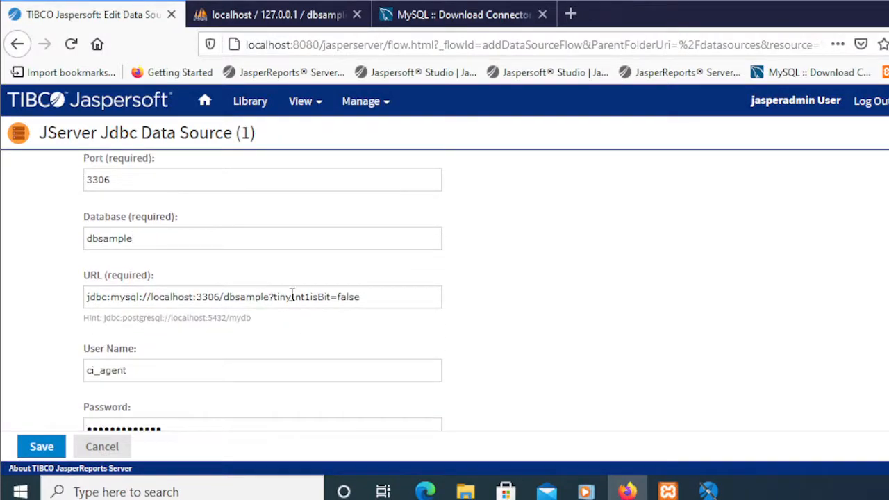
# - Set the data source's user name to root and clear its password field
pyautogui.scroll(-2, 298, 333)
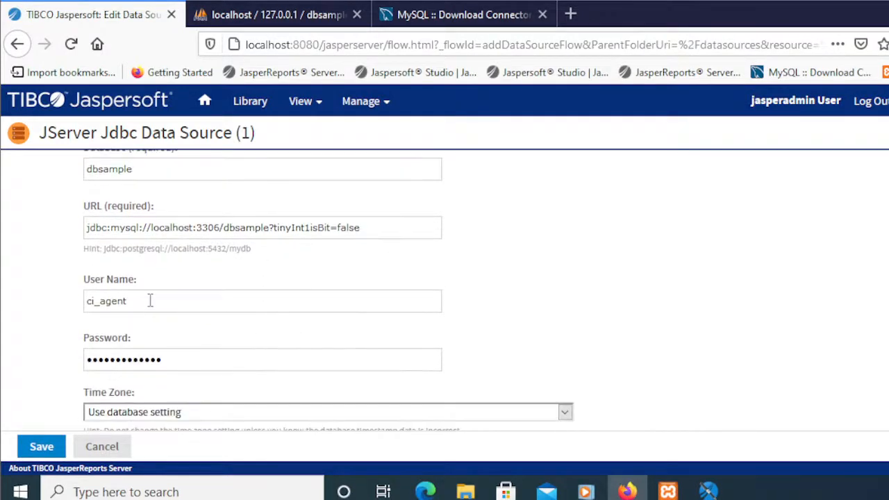
pyautogui.moveTo(151, 300); pyautogui.dragTo(90, 299)
pyautogui.write('root')
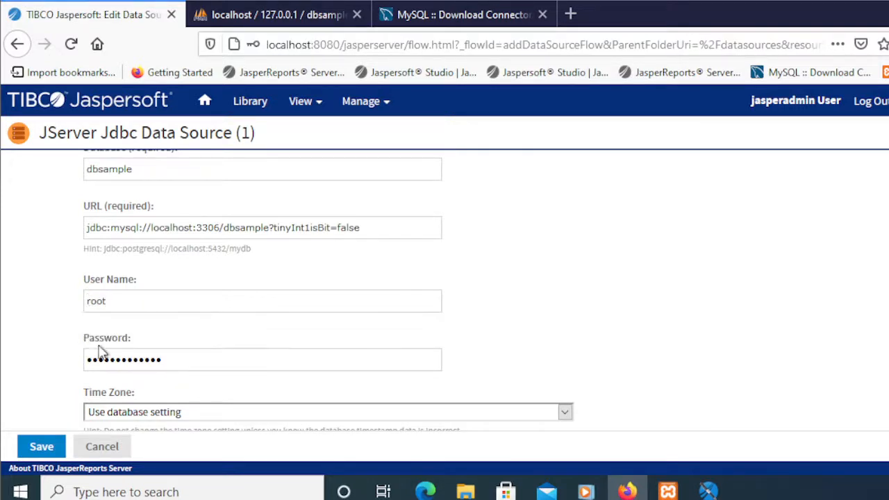
pyautogui.moveTo(184, 362); pyautogui.dragTo(56, 348)
pyautogui.press('BackSpace')
pyautogui.click(532, 332)
# - Review the data source's driver and connection settings and test the connection
pyautogui.scroll(-1, 535, 332)
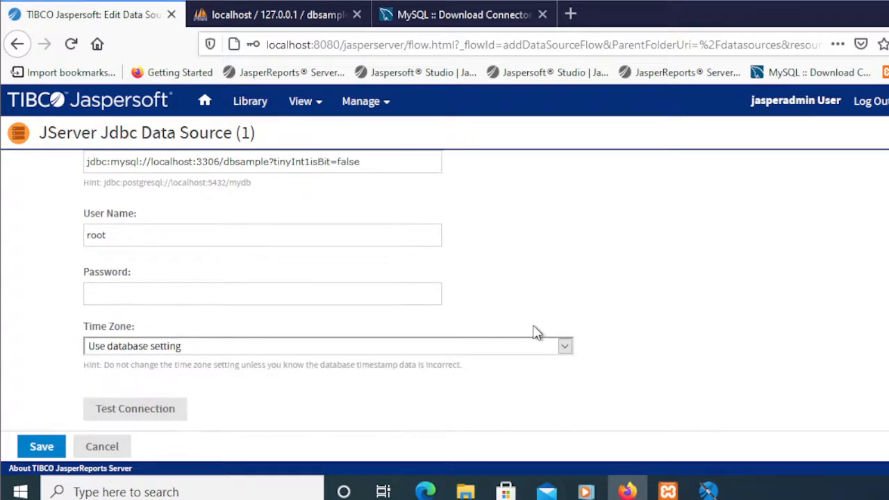
pyautogui.scroll(5, 528, 309)
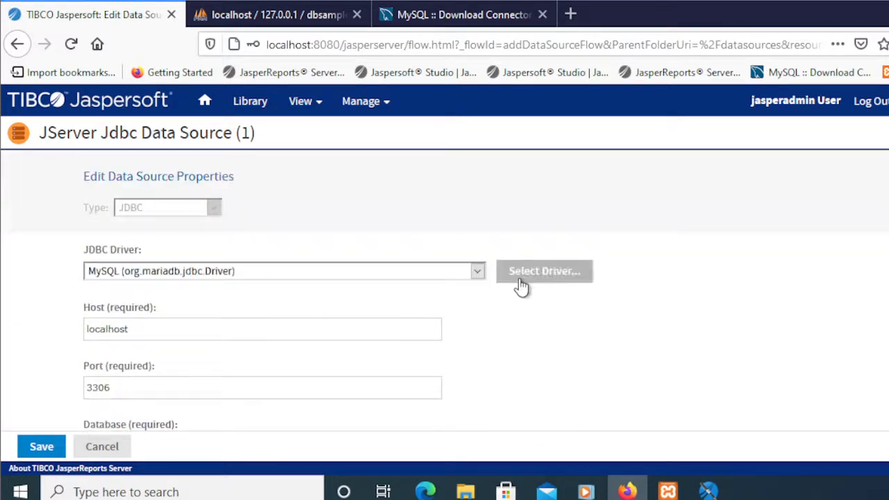
pyautogui.scroll(-1, 575, 361)
pyautogui.scroll(-5, 575, 360)
pyautogui.click(163, 412)
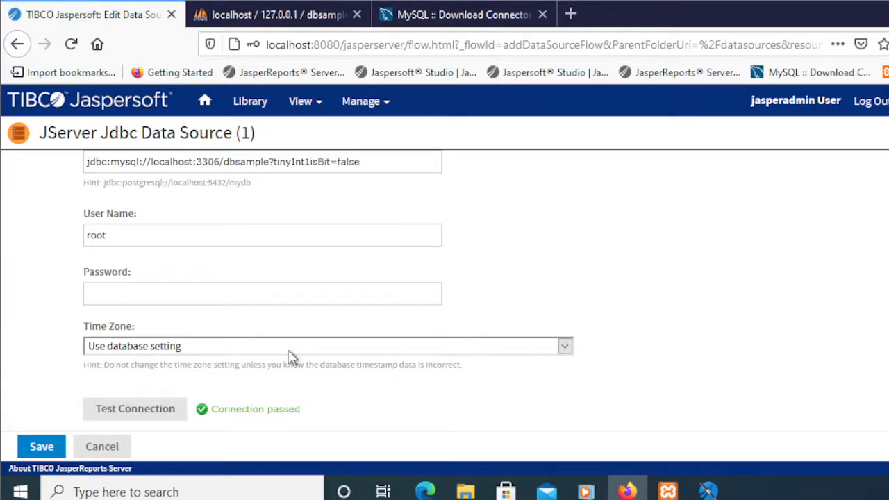
# - Save the data source in the Data Sources folder under the name Sample Employee Datasource
pyautogui.click(45, 447)
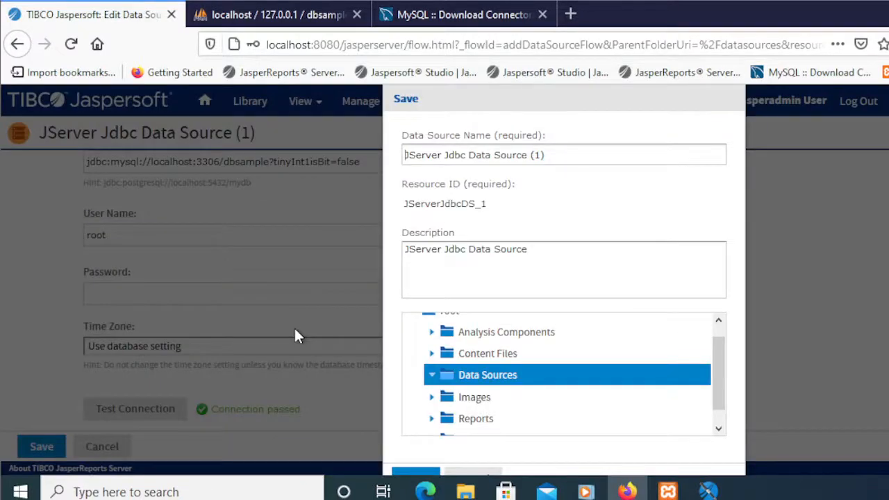
pyautogui.click(557, 151)
pyautogui.moveTo(561, 156); pyautogui.dragTo(408, 160)
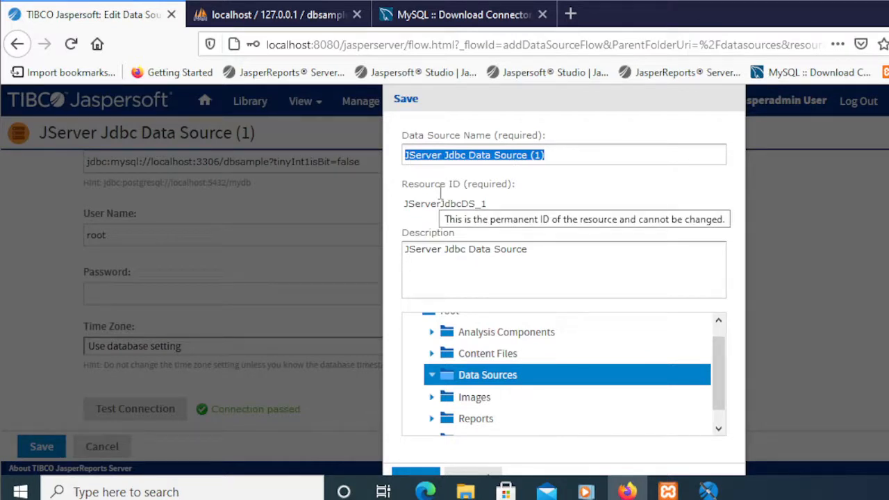
pyautogui.write('Sample E')
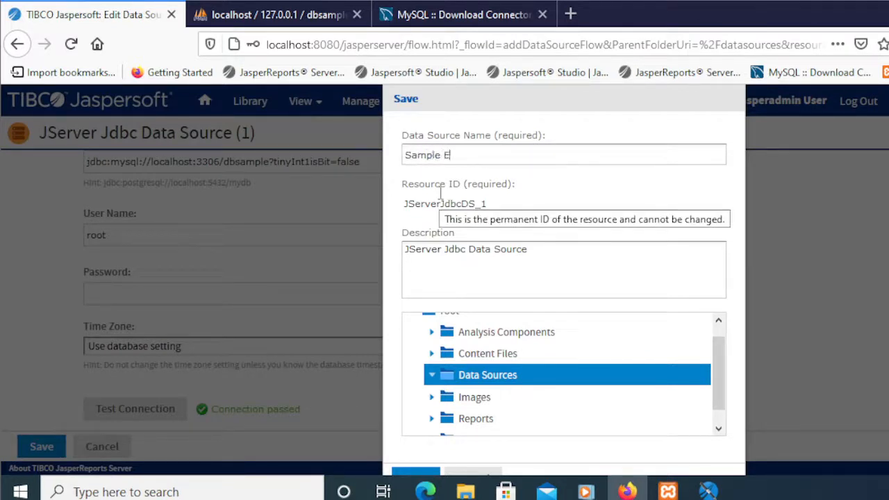
pyautogui.write('mployee Datasource')
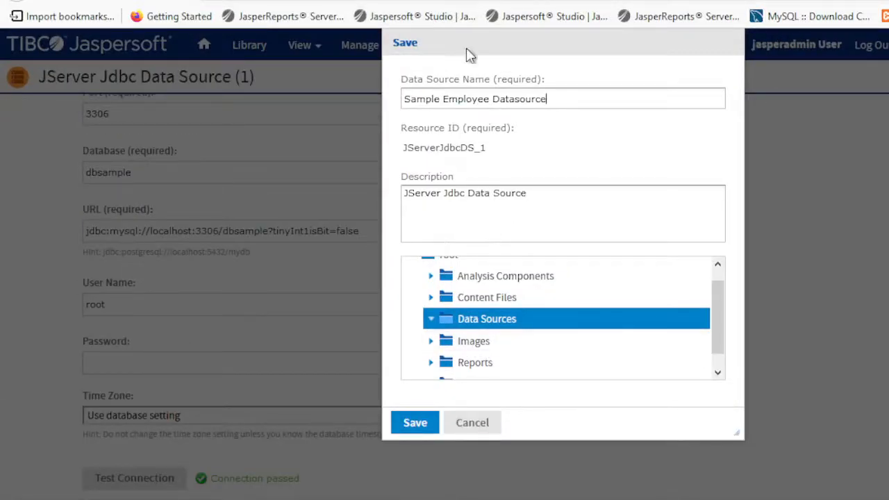
pyautogui.moveTo(470, 41); pyautogui.dragTo(465, 66)
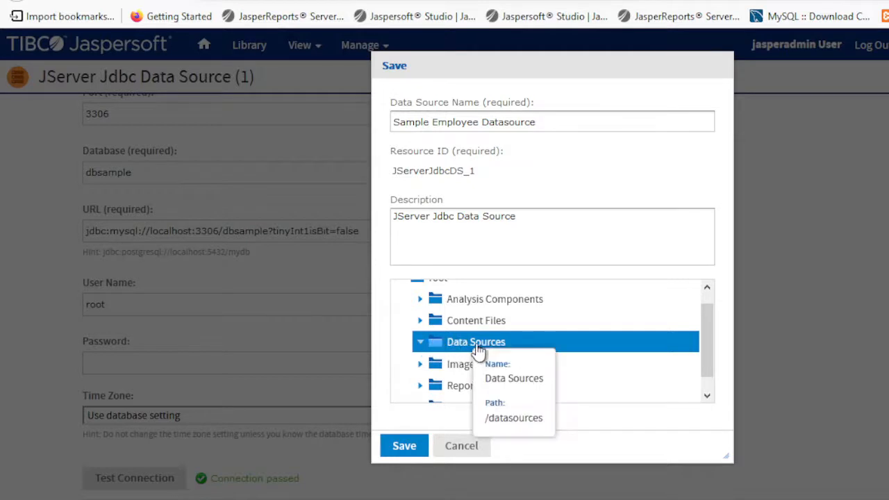
pyautogui.click(406, 448)
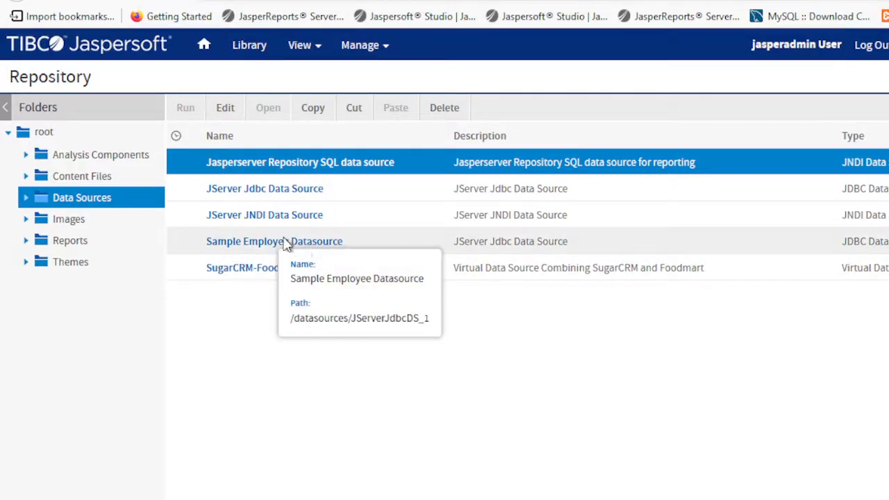
# - Open the Employee Records report from Reports > My Sample Reports for editing and look over its setup page
pyautogui.click(26, 243)
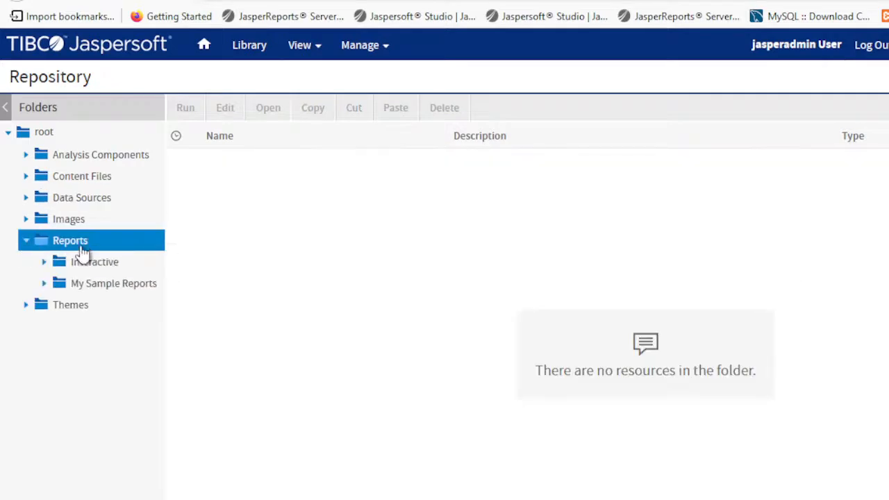
pyautogui.click(69, 285)
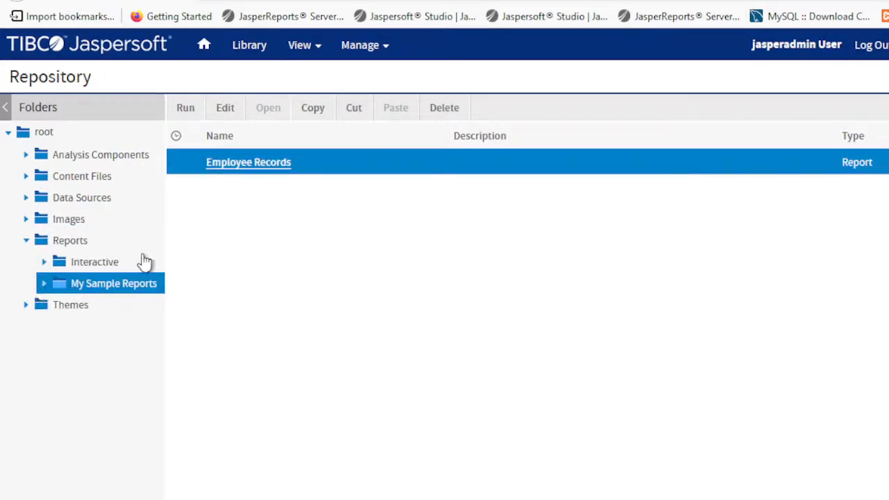
pyautogui.click(230, 168)
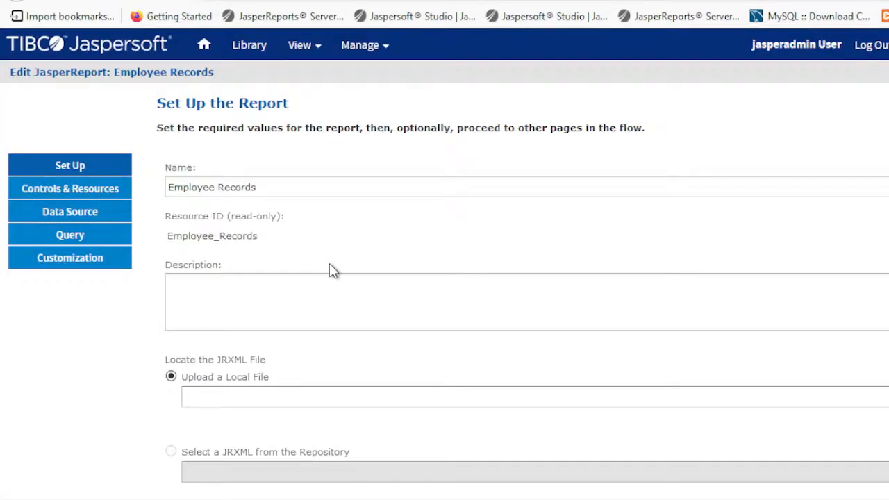
pyautogui.scroll(-1, 332, 270)
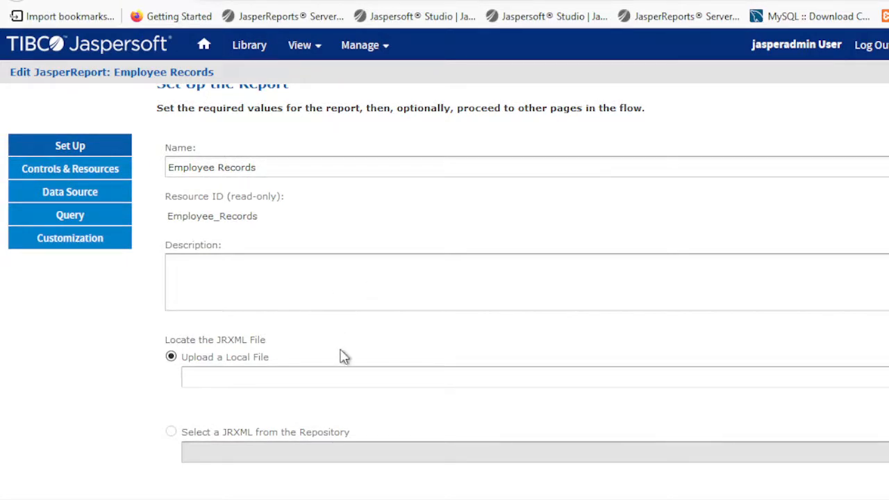
pyautogui.scroll(1, 344, 356)
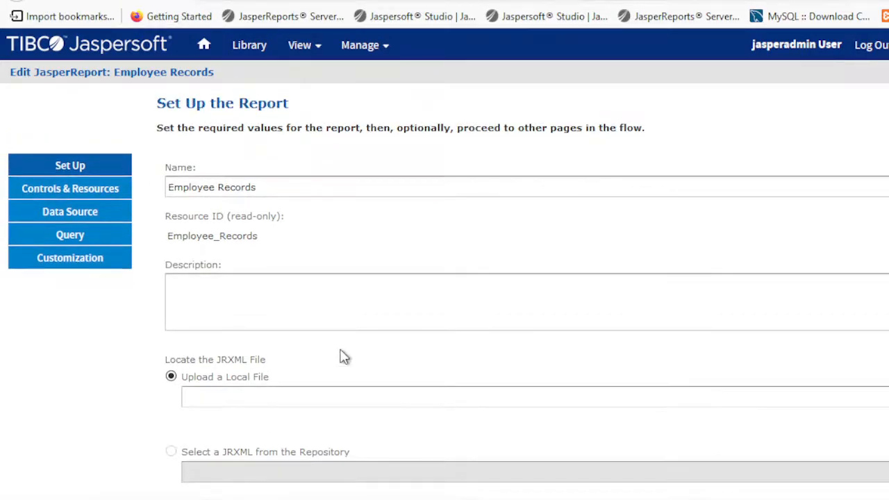
pyautogui.scroll(-1, 344, 357)
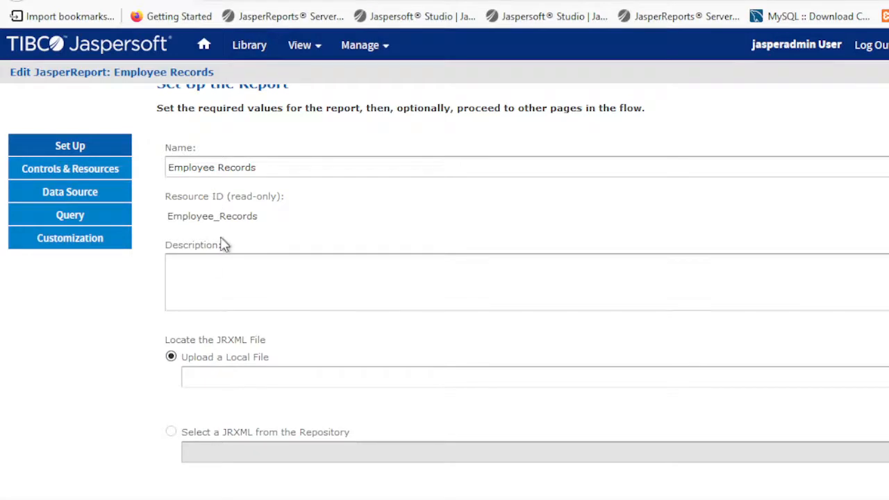
pyautogui.scroll(1, 221, 240)
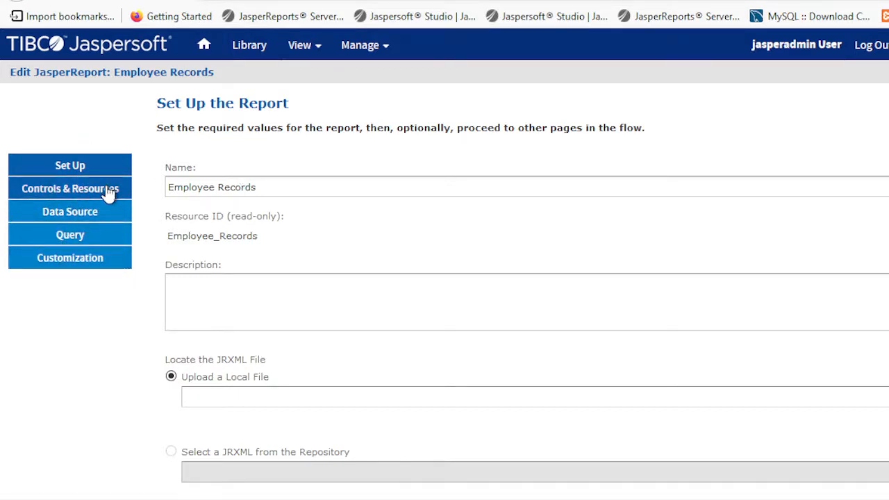
# - Link the Employee Records report to Sample Employee Datasource from the repository's Data Sources folder and save the report
pyautogui.click(71, 219)
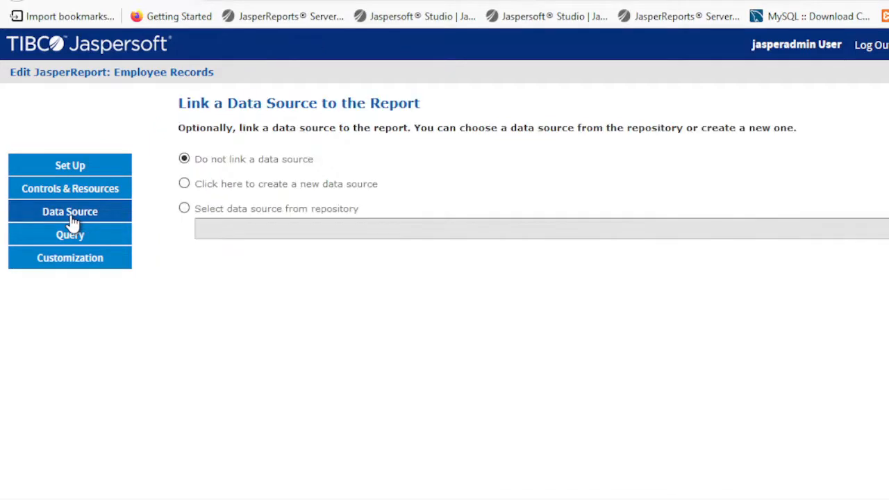
pyautogui.click(184, 210)
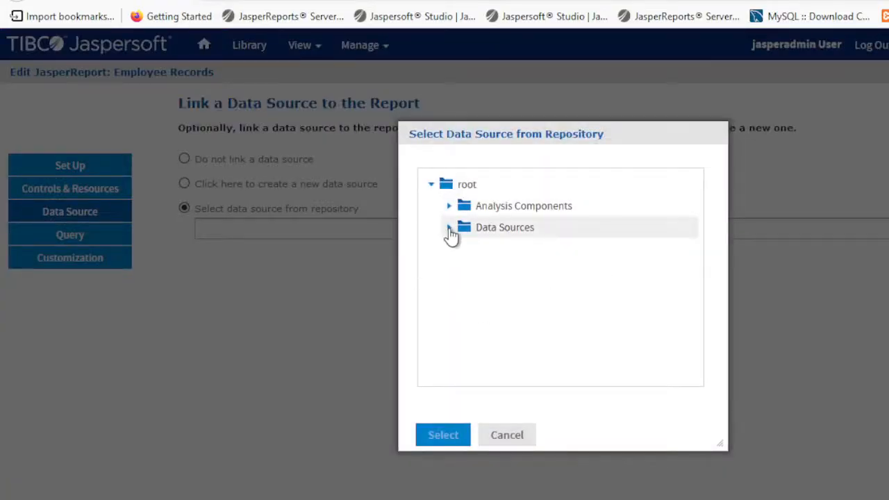
pyautogui.moveTo(487, 139); pyautogui.dragTo(362, 139)
pyautogui.click(325, 232)
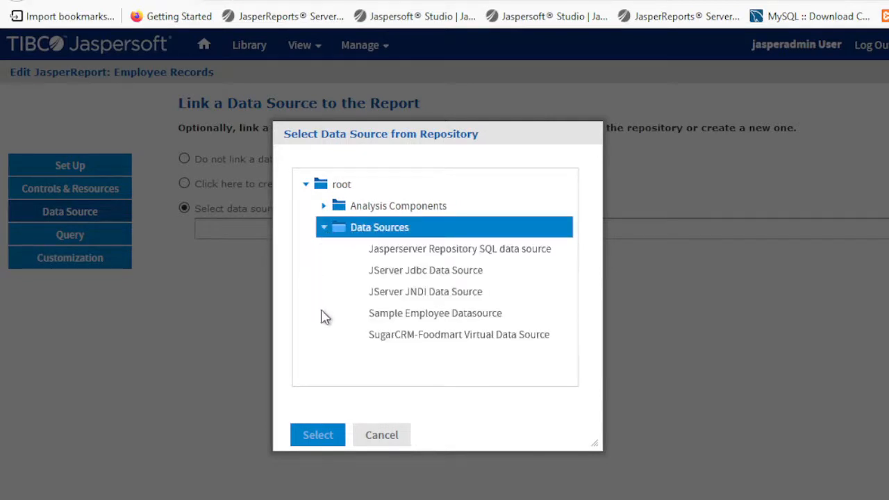
pyautogui.click(389, 316)
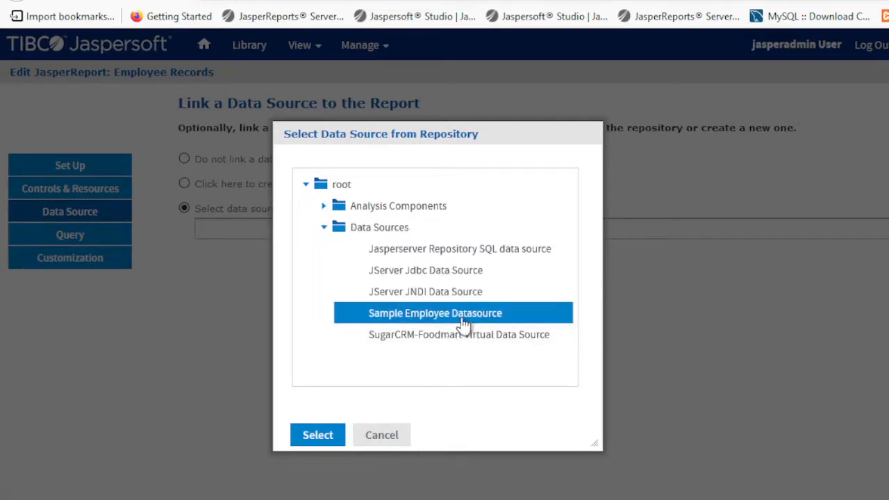
pyautogui.click(318, 438)
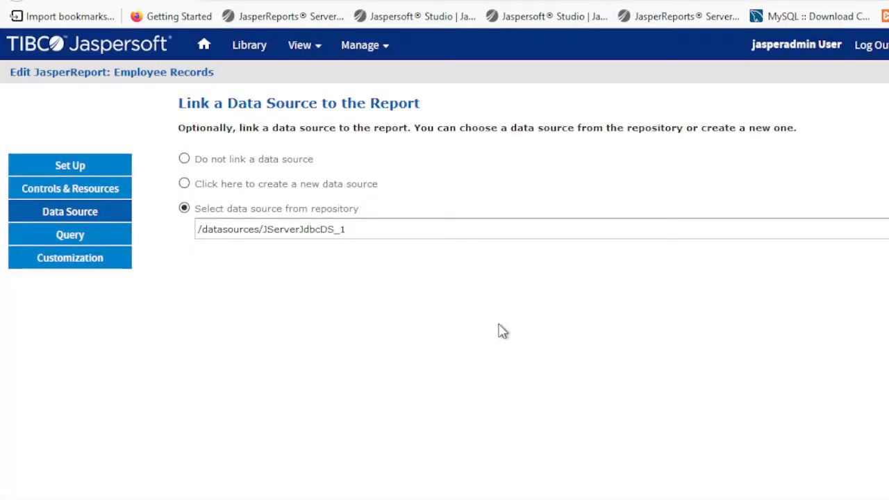
pyautogui.click(44, 237)
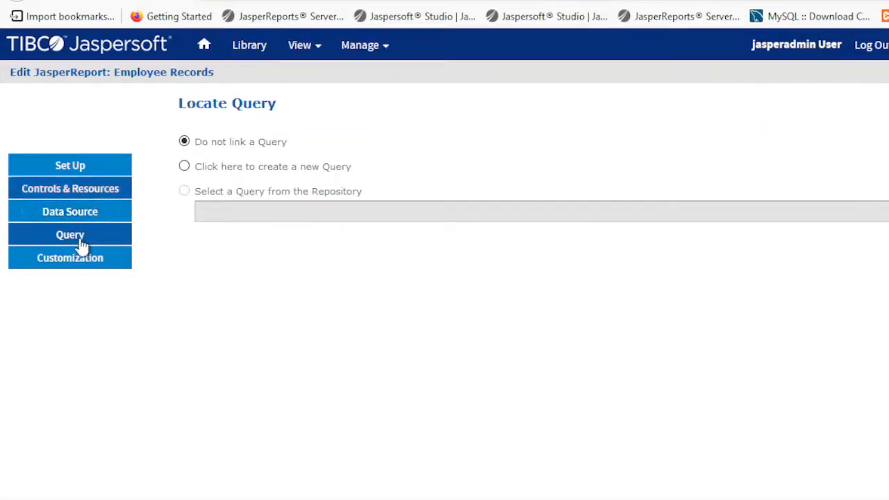
pyautogui.click(73, 216)
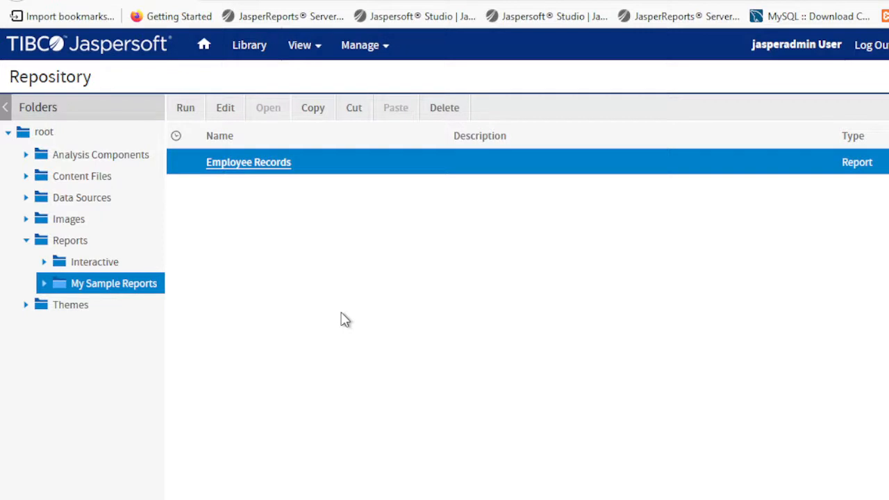
# - Run the Employee Records report and enlarge the browser window to check the listed employee first and last names
pyautogui.click(245, 164)
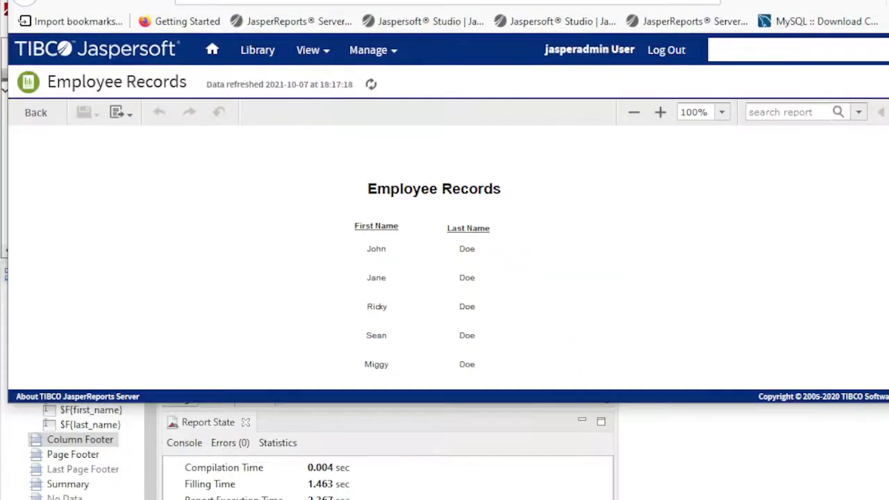
pyautogui.moveTo(888, 402); pyautogui.dragTo(888, 499)
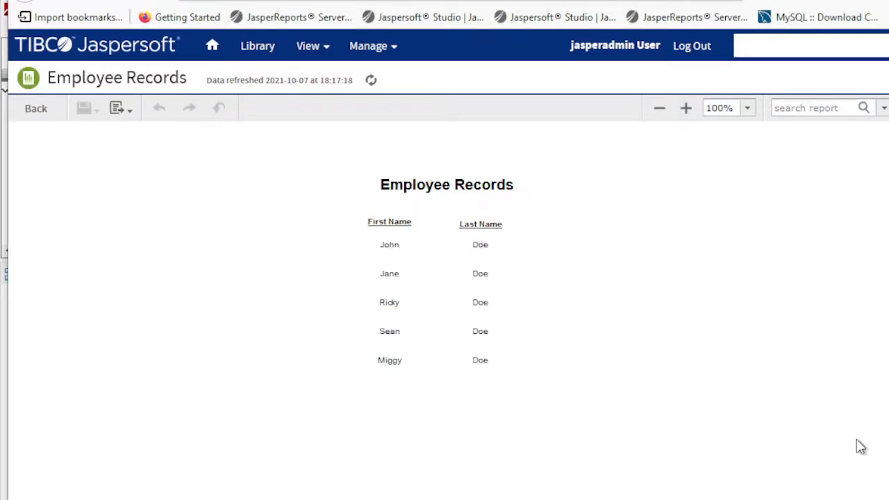
pyautogui.scroll(-3, 699, 347)
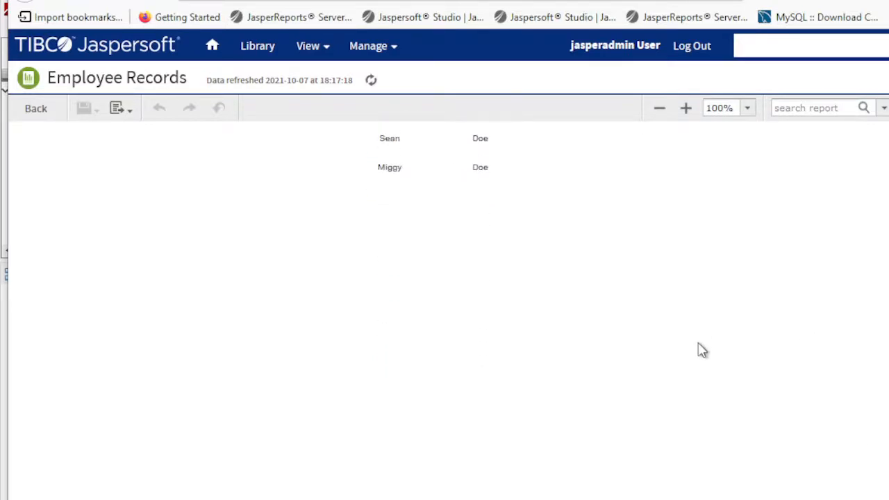
pyautogui.scroll(3, 697, 352)
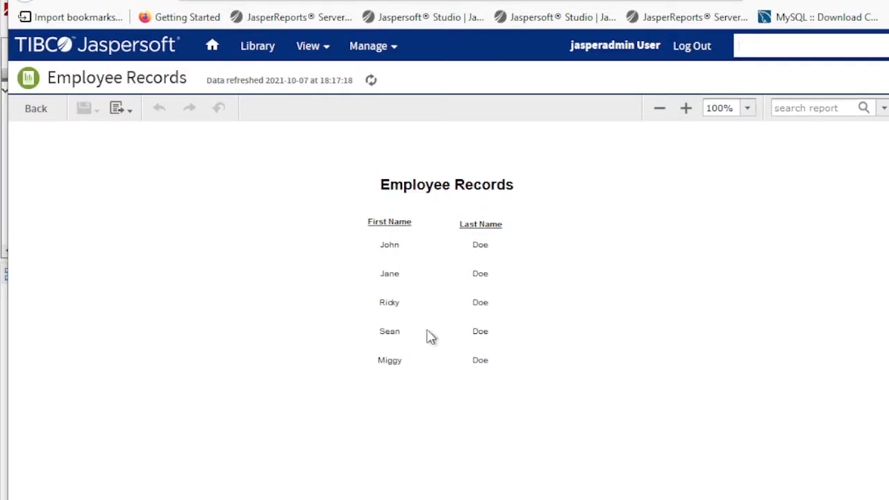